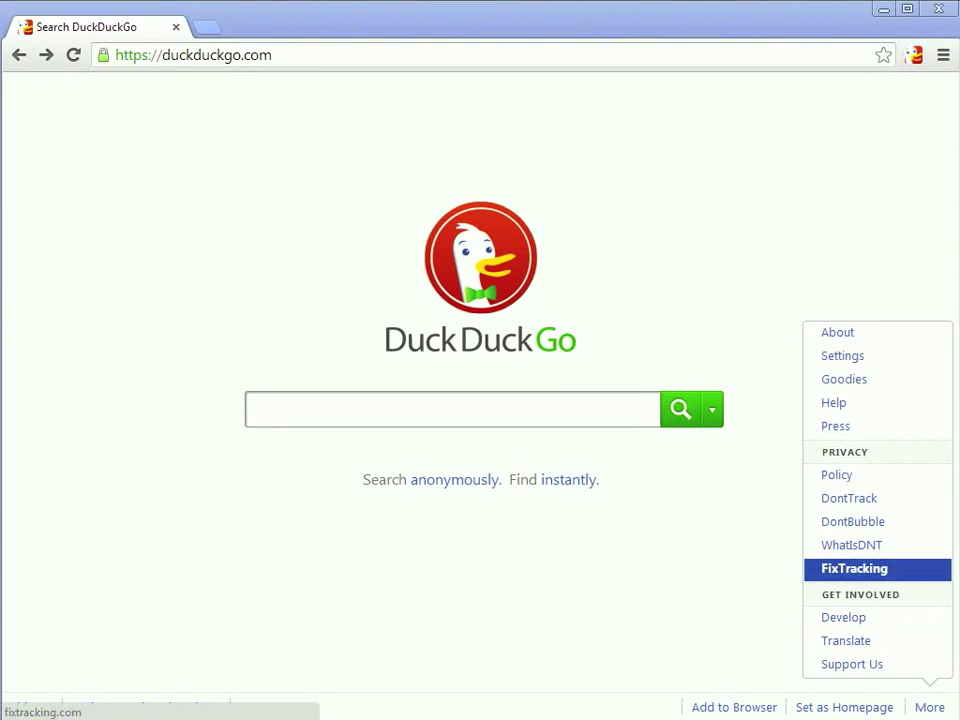
# Open DuckDuckGo's FixTracking guide and scroll through its Chrome tracking advice, then back up.
pyautogui.click(854, 568)
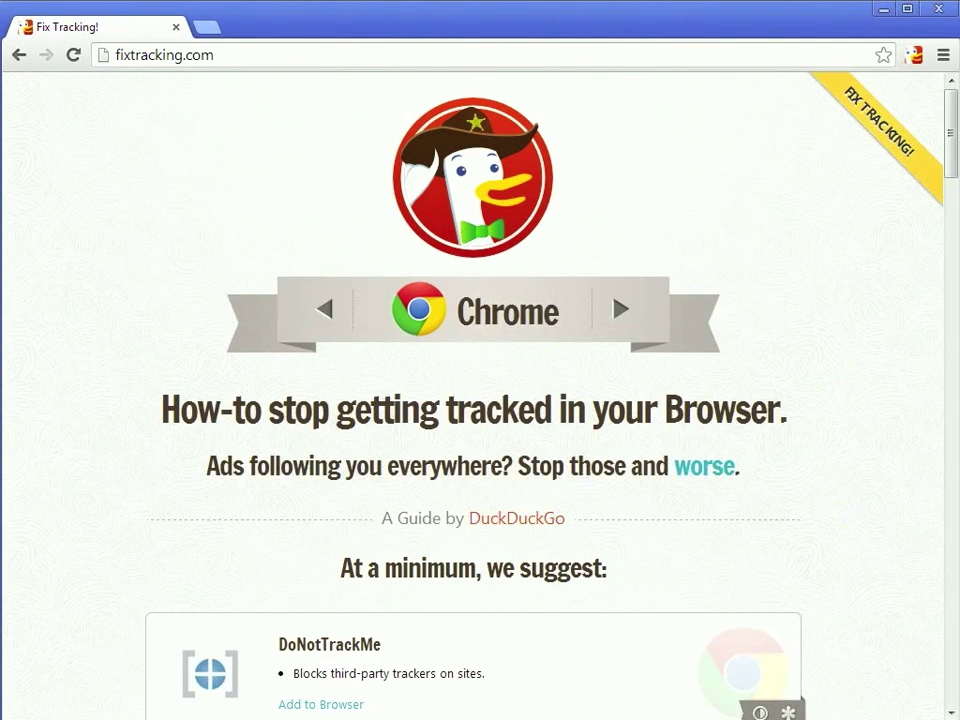
pyautogui.scroll(-2, 475, 400)
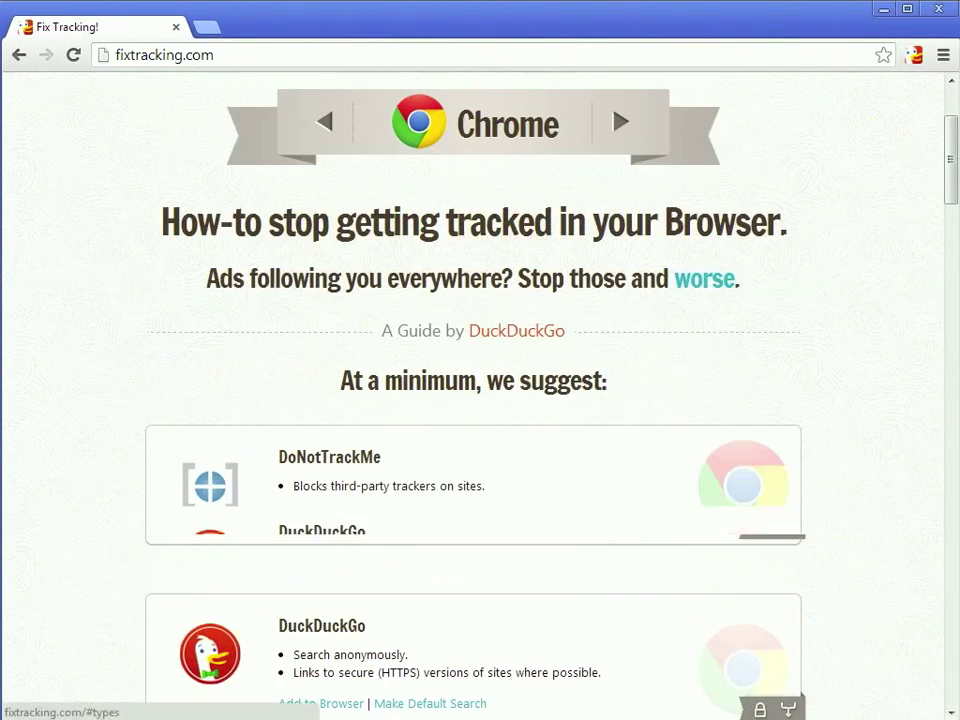
pyautogui.scroll(-6, 475, 400)
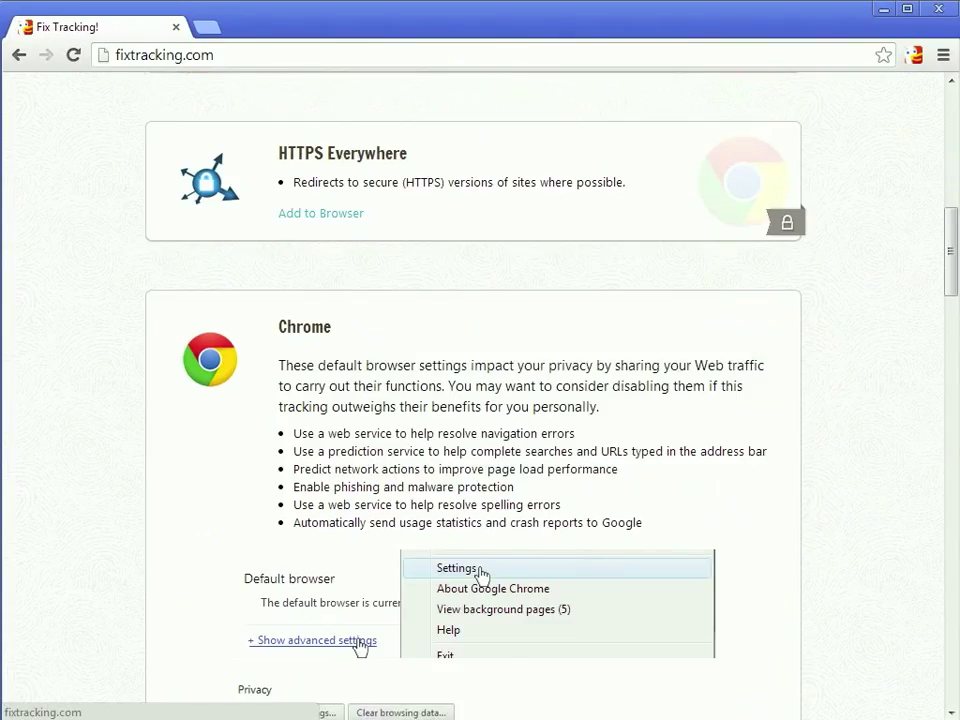
pyautogui.scroll(-9, 475, 400)
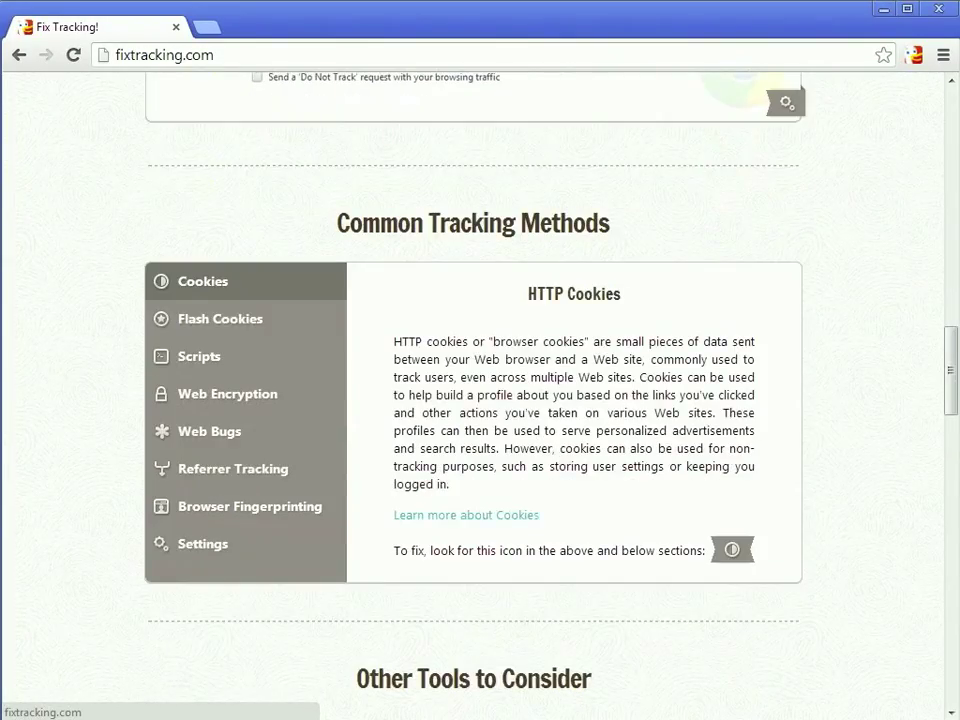
pyautogui.scroll(-8, 475, 400)
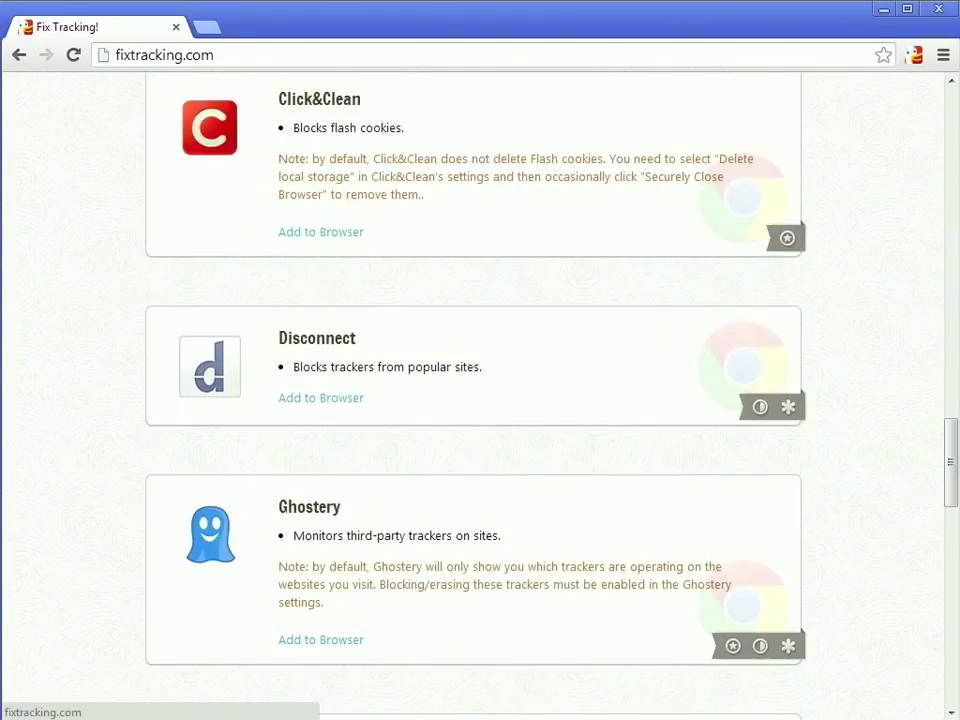
pyautogui.scroll(-8, 475, 400)
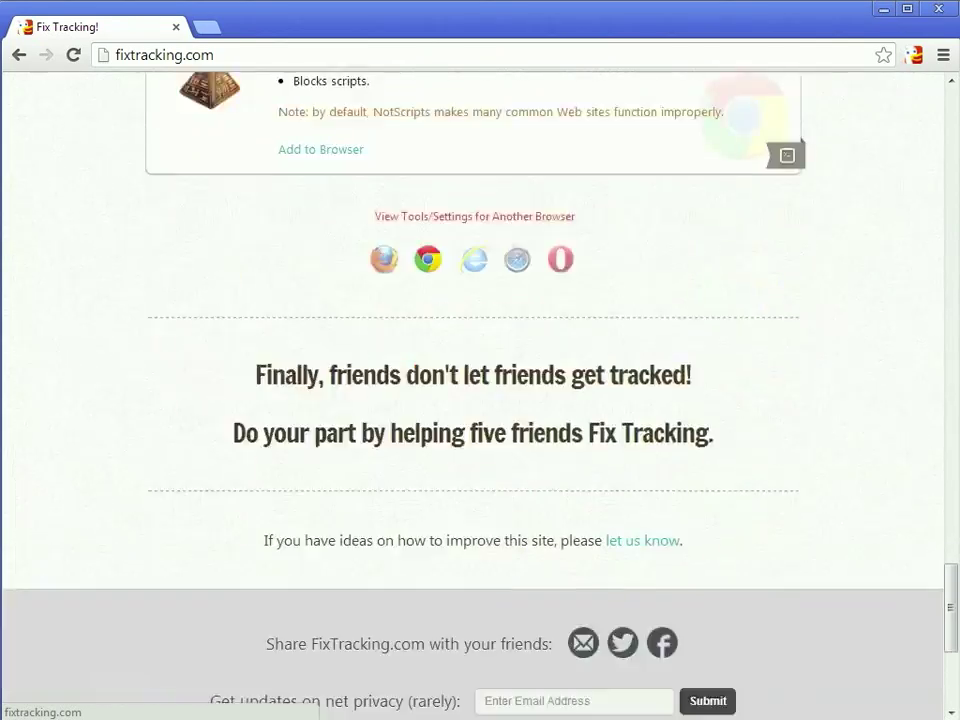
pyautogui.scroll(20, 459, 218)
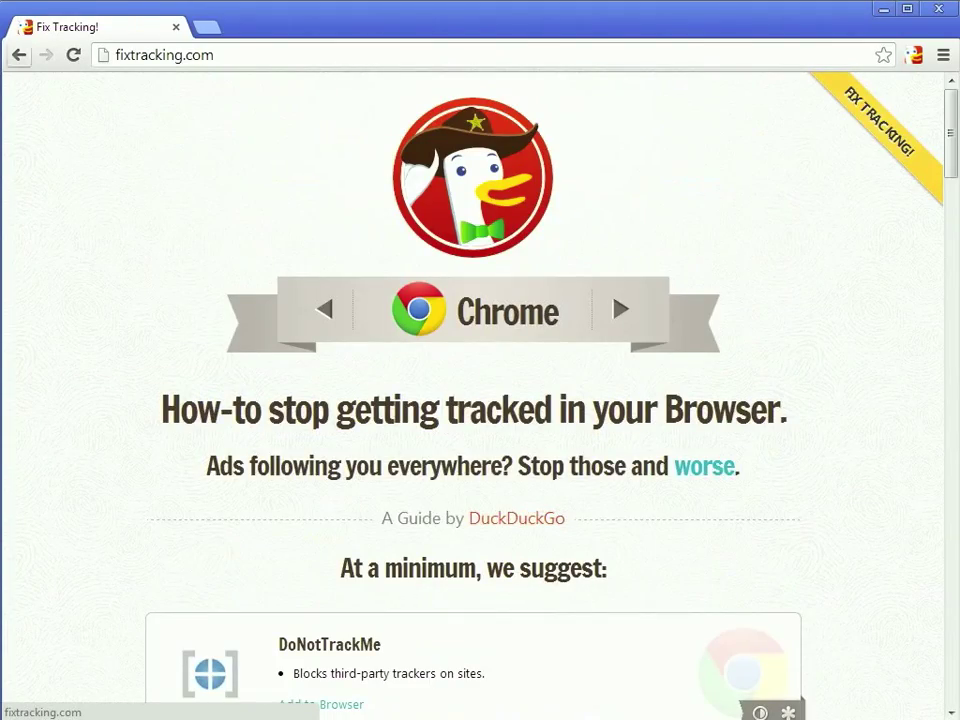
# Search DuckDuckGo for 'thunderbird' and download the free Windows installer from mozilla.org.
pyautogui.click(19, 54)
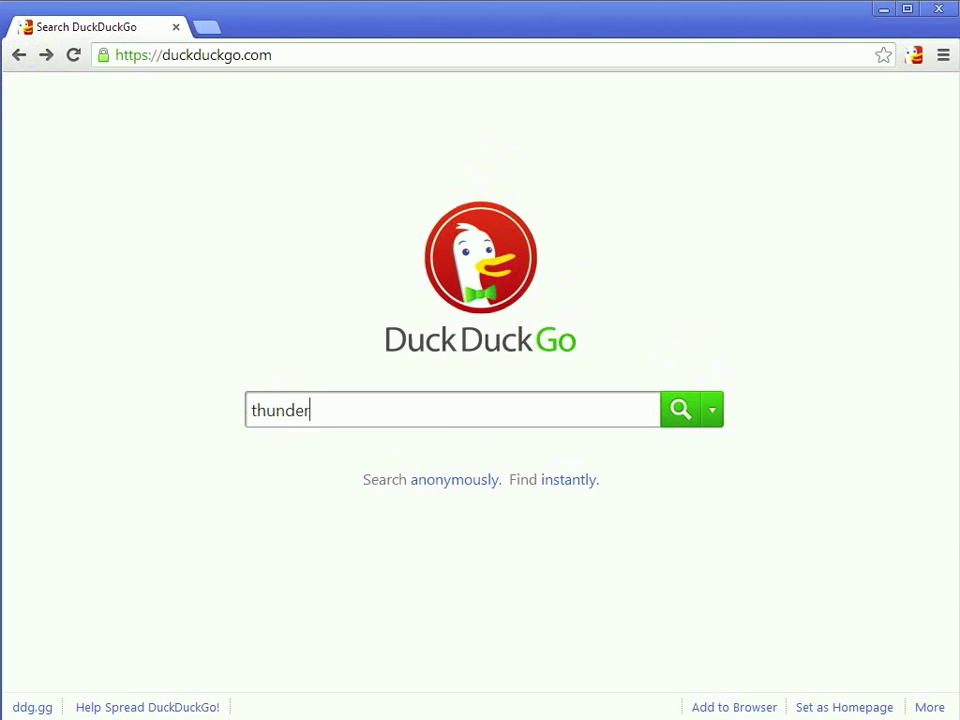
pyautogui.press('Return')
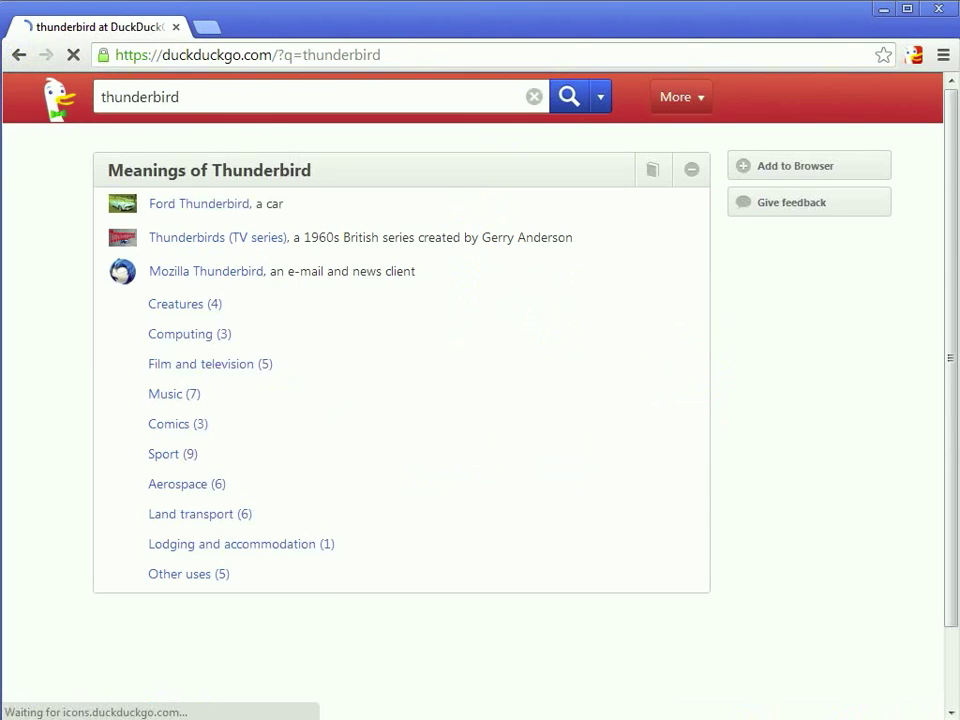
pyautogui.scroll(-2, 205, 510)
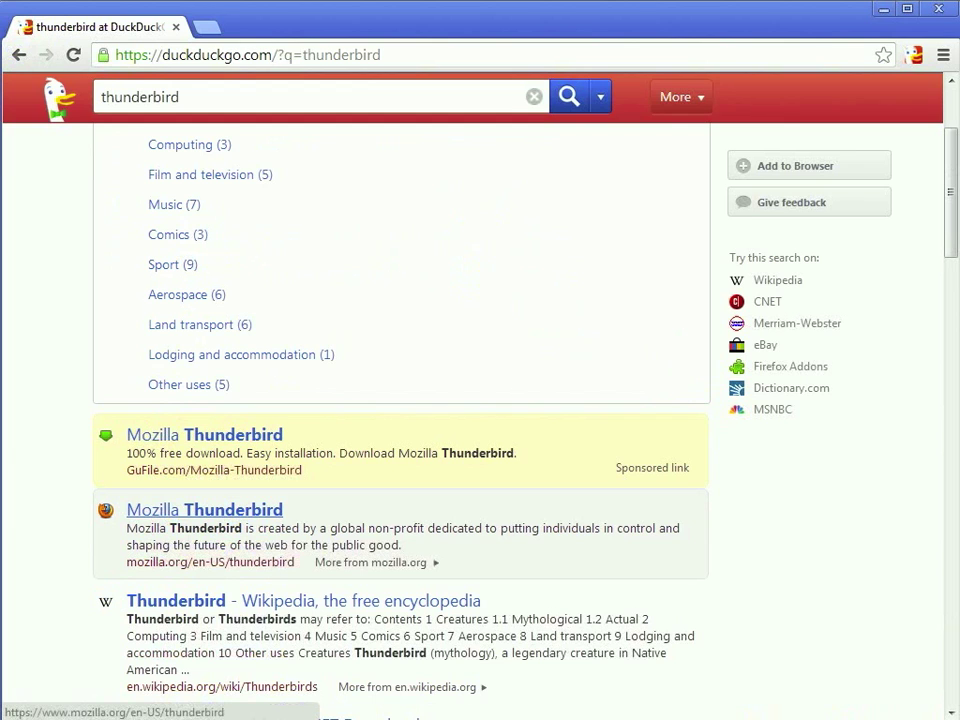
pyautogui.click(196, 510)
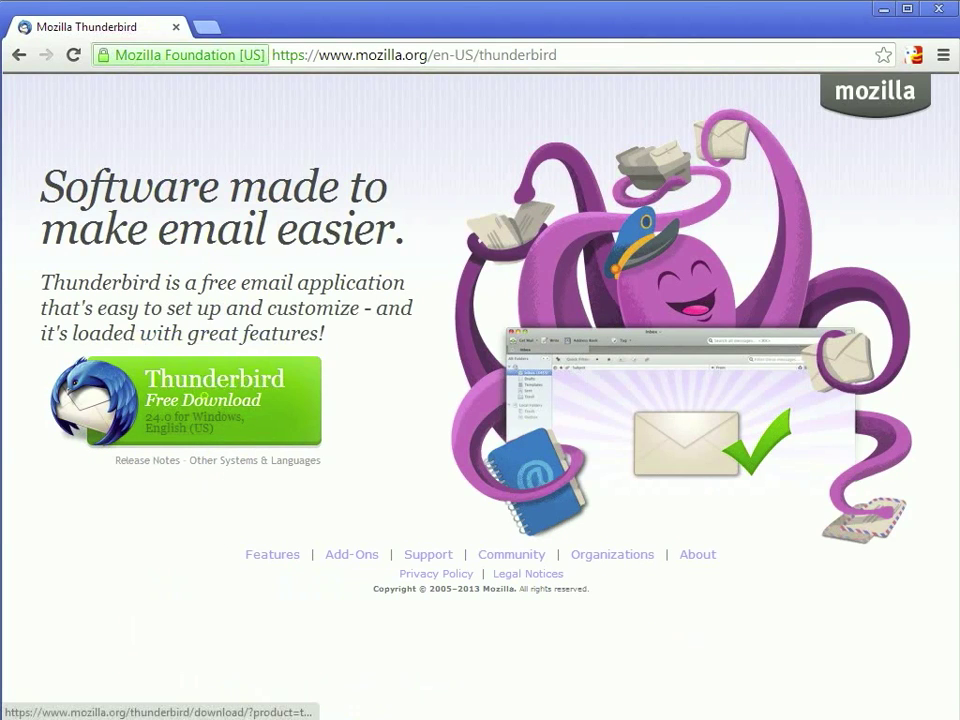
pyautogui.click(200, 392)
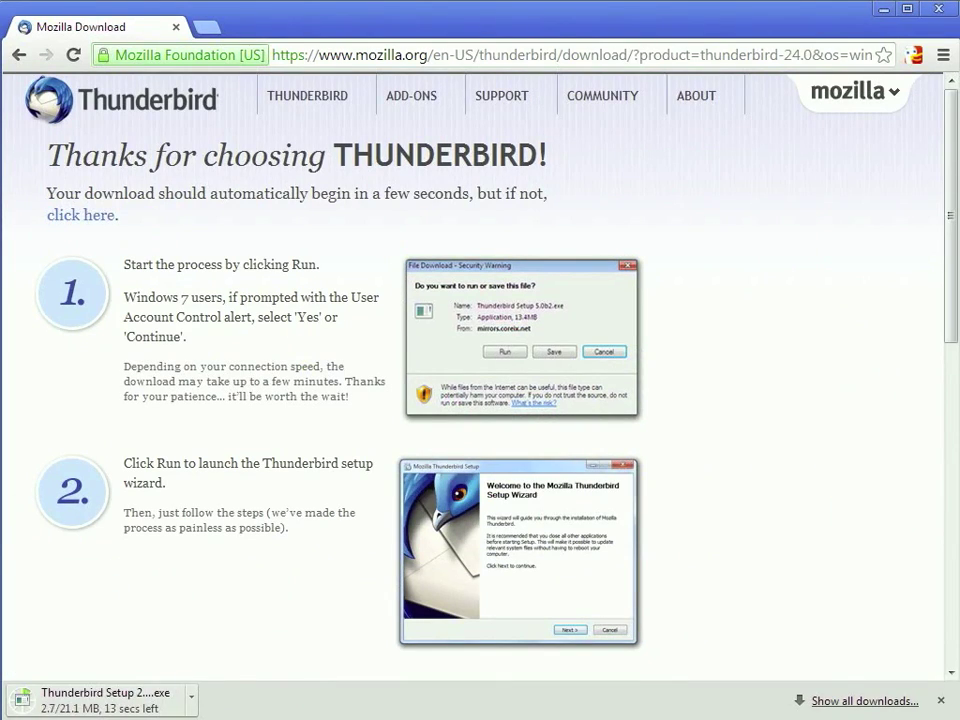
pyautogui.hotkey('alt', 'Left')
# Search for 'gpg' and open the GnuPG.org website.
pyautogui.doubleClick(171, 96)
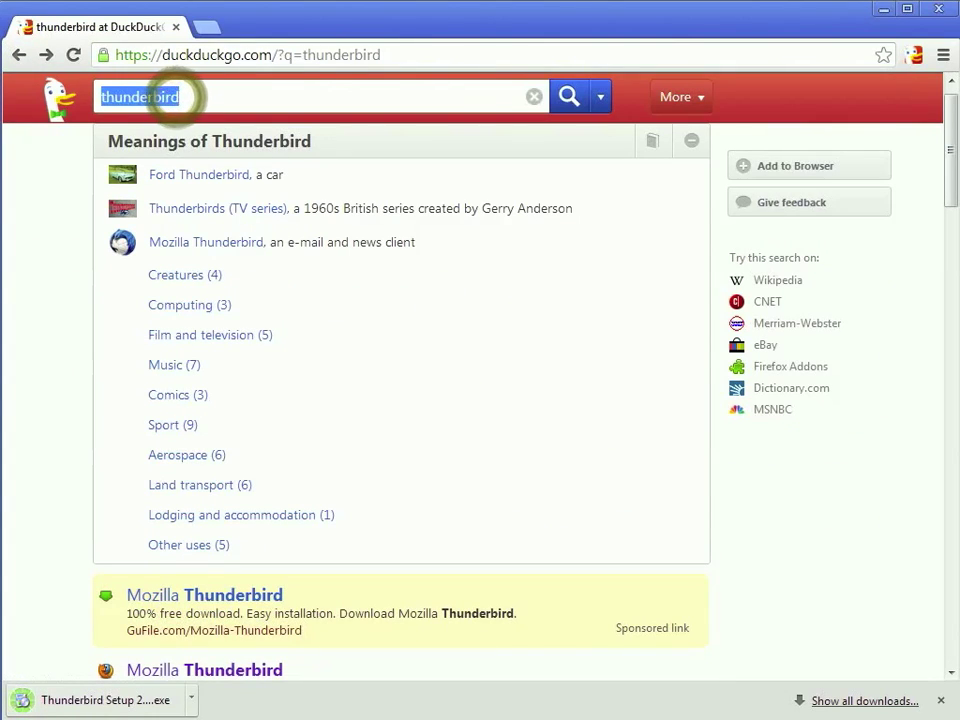
pyautogui.write('gpg')
pyautogui.press('Return')
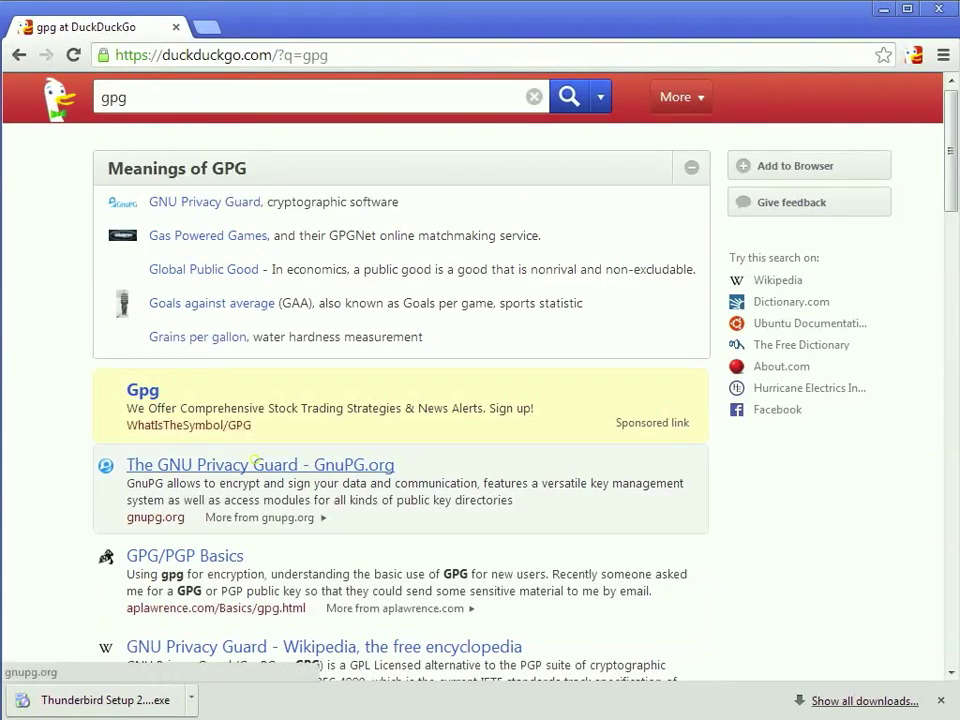
pyautogui.click(256, 462)
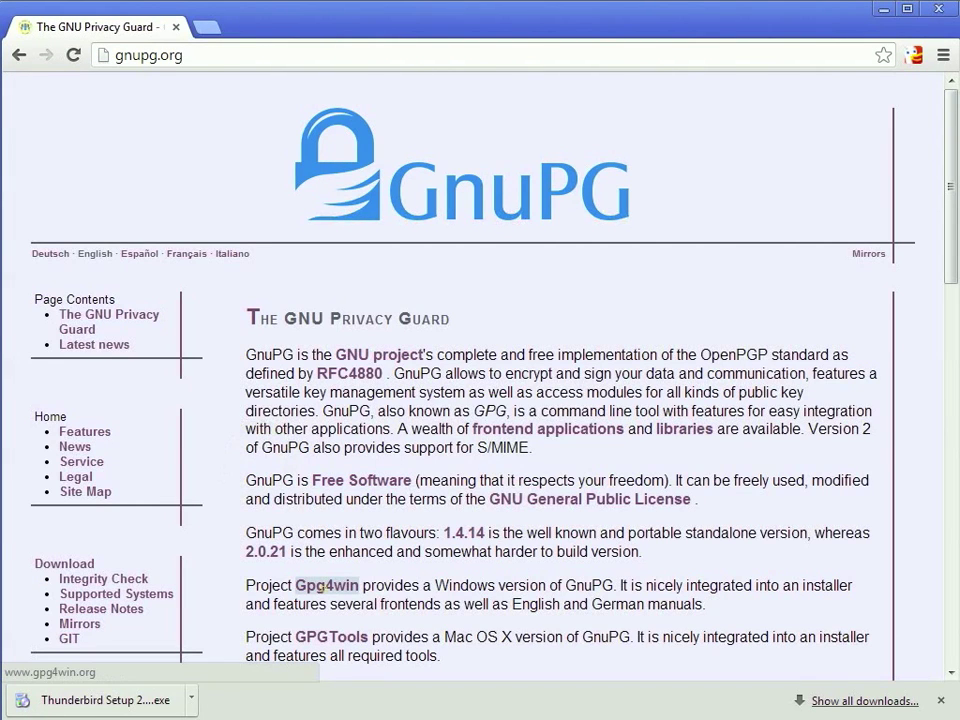
# Download the Gpg4win-Vanilla 2.2.0 installer from the Gpg4win download page and launch it.
pyautogui.click(323, 586)
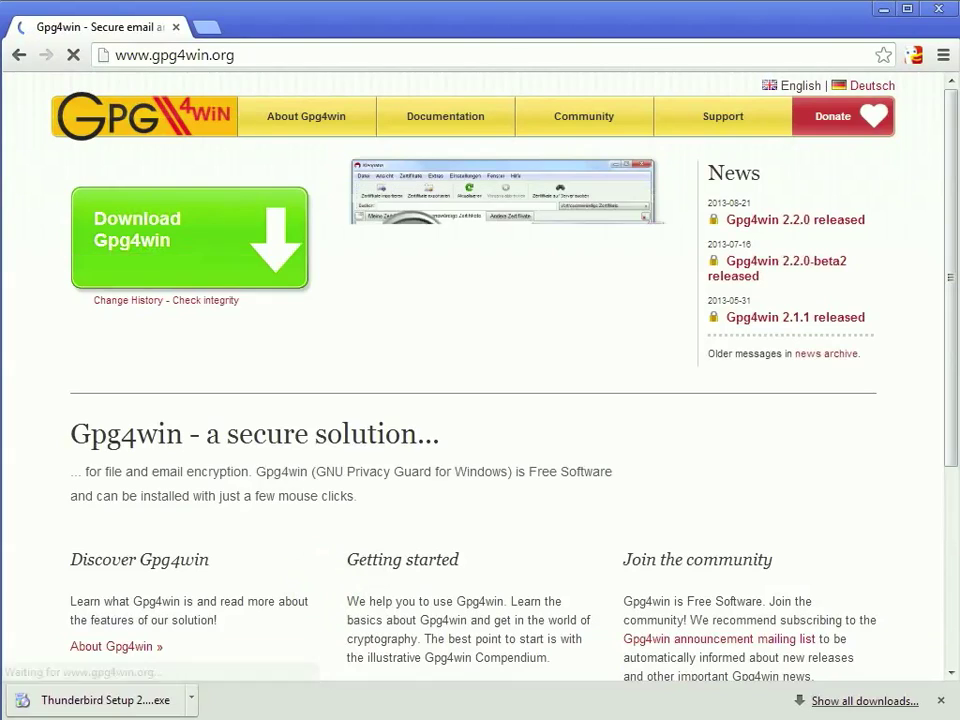
pyautogui.click(163, 233)
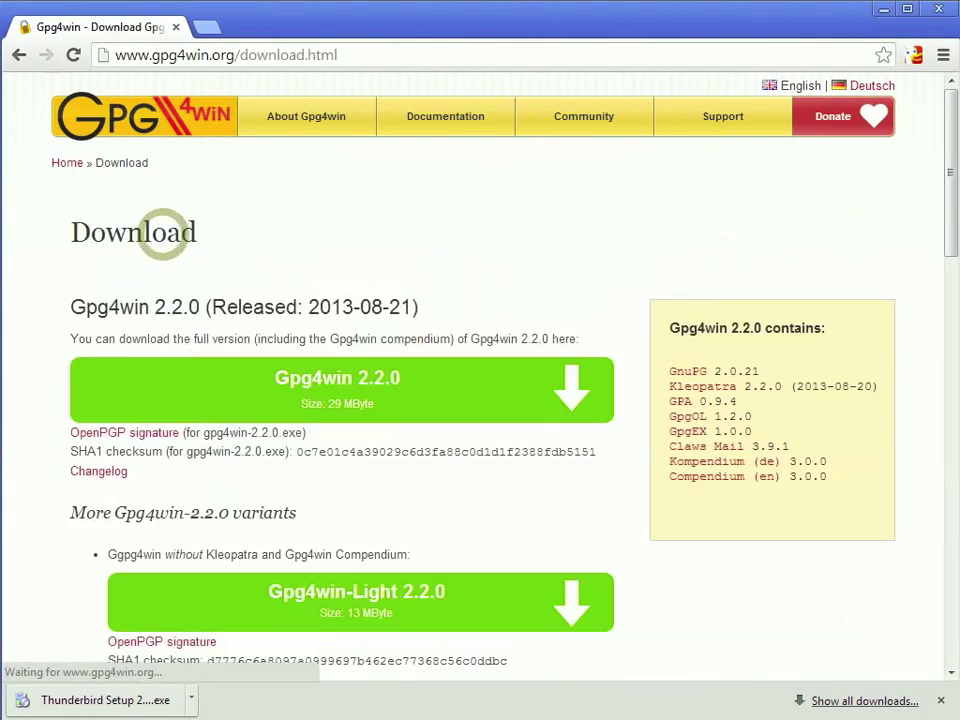
pyautogui.scroll(-3, 360, 400)
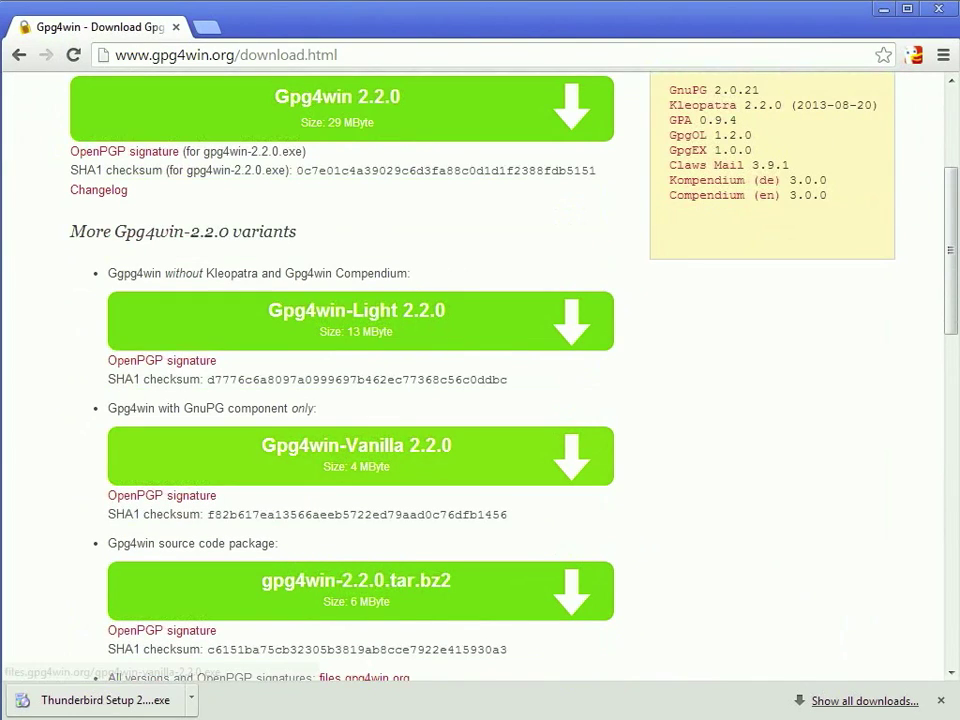
pyautogui.click(305, 458)
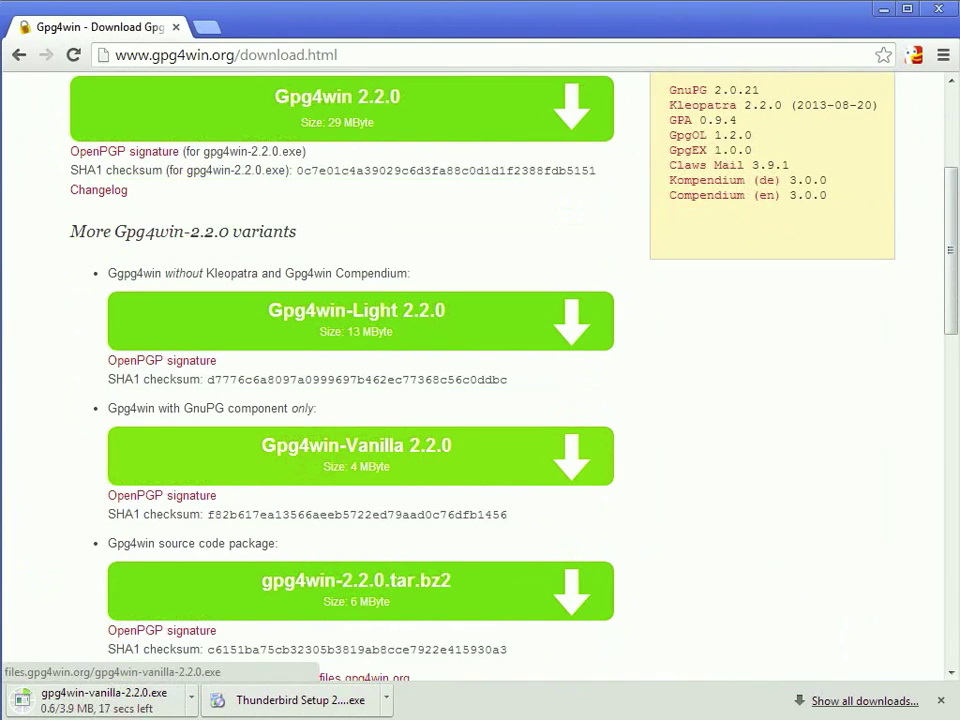
pyautogui.click(64, 698)
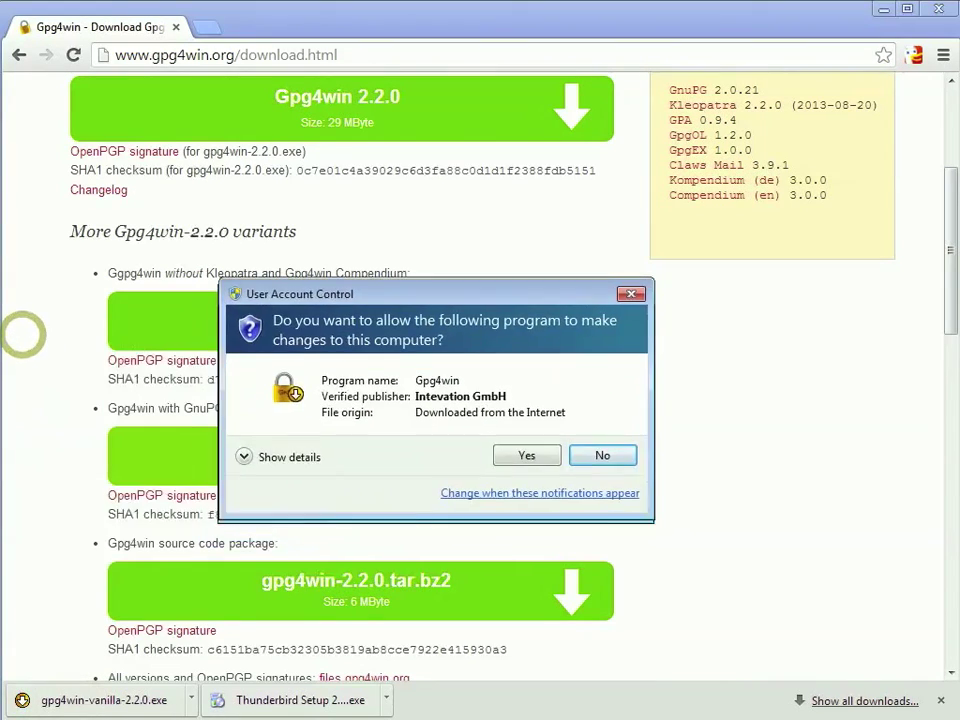
# Install Gpg4win in English with the default components, folder, options and shortcuts.
pyautogui.click(527, 452)
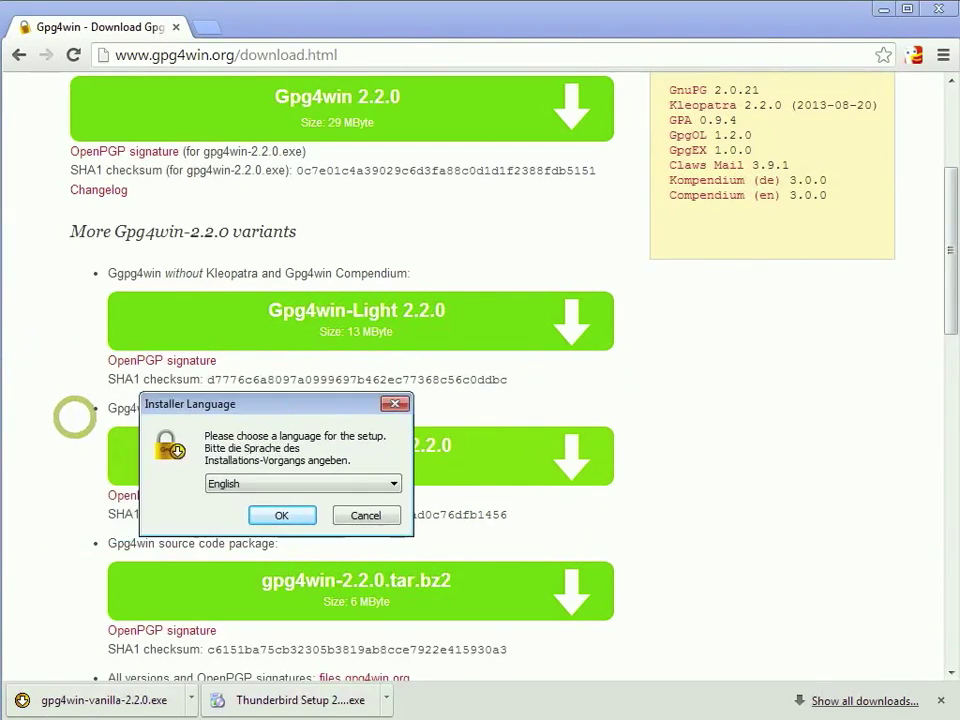
pyautogui.click(281, 515)
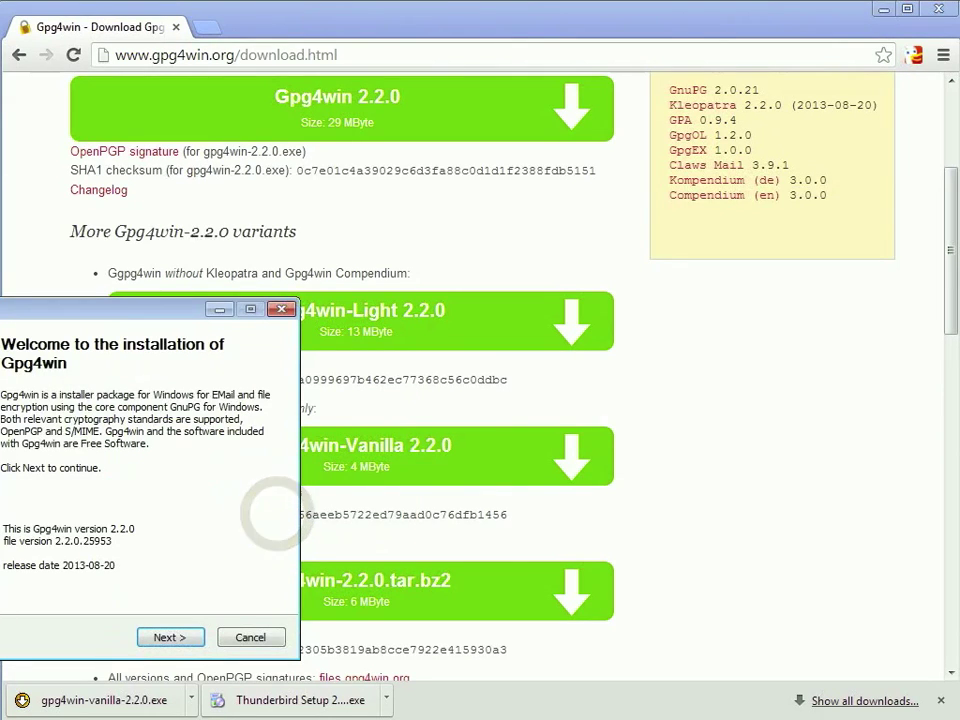
pyautogui.click(441, 612)
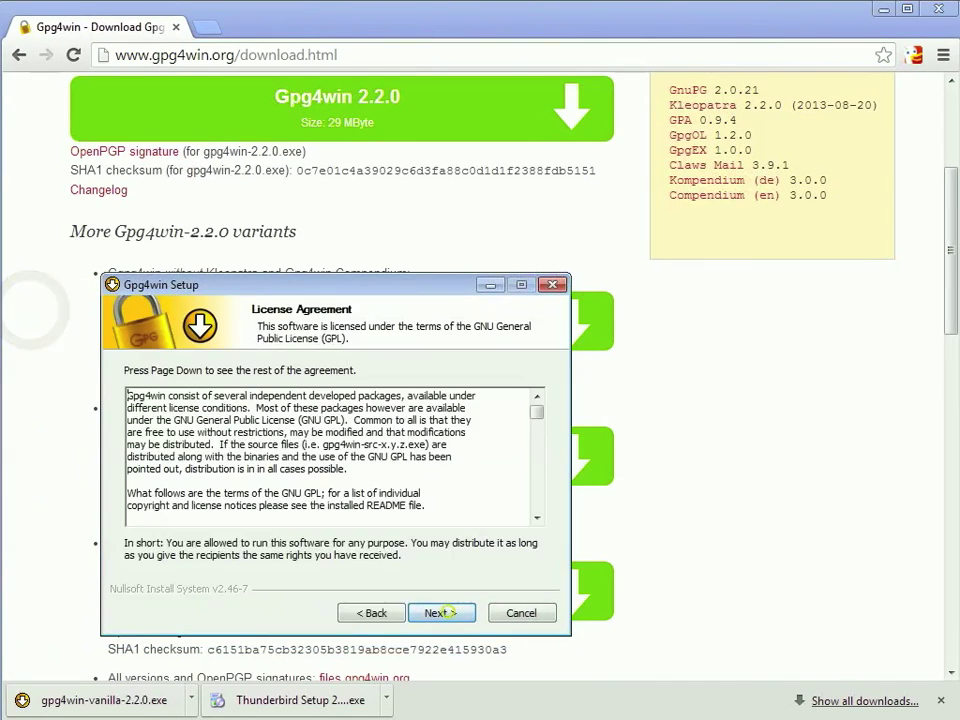
pyautogui.click(441, 612)
pyautogui.click(441, 612)
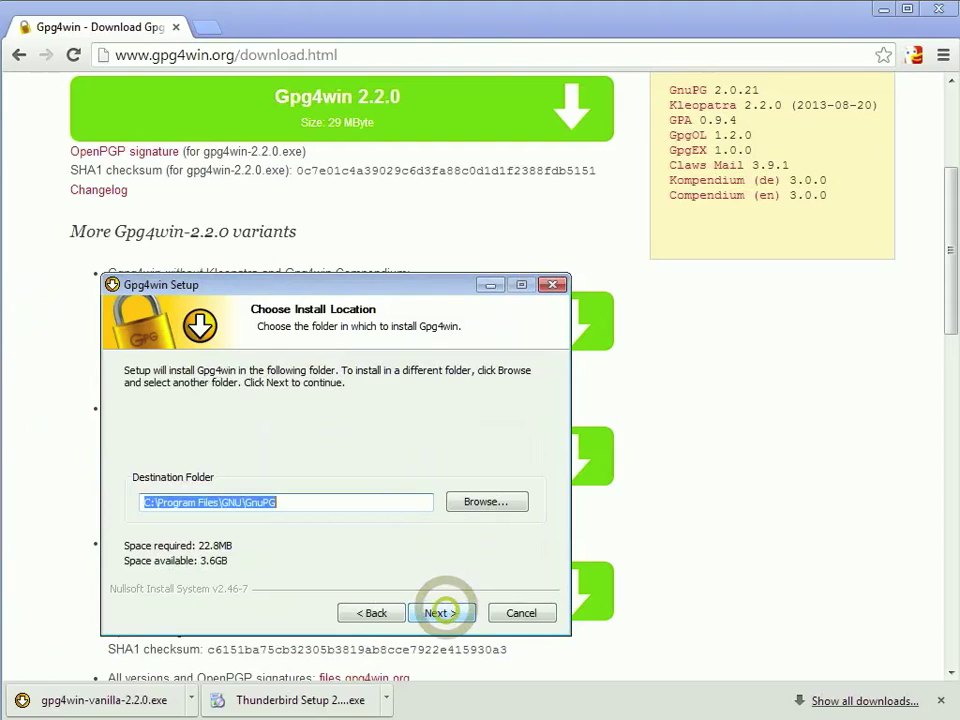
pyautogui.click(441, 612)
pyautogui.click(441, 612)
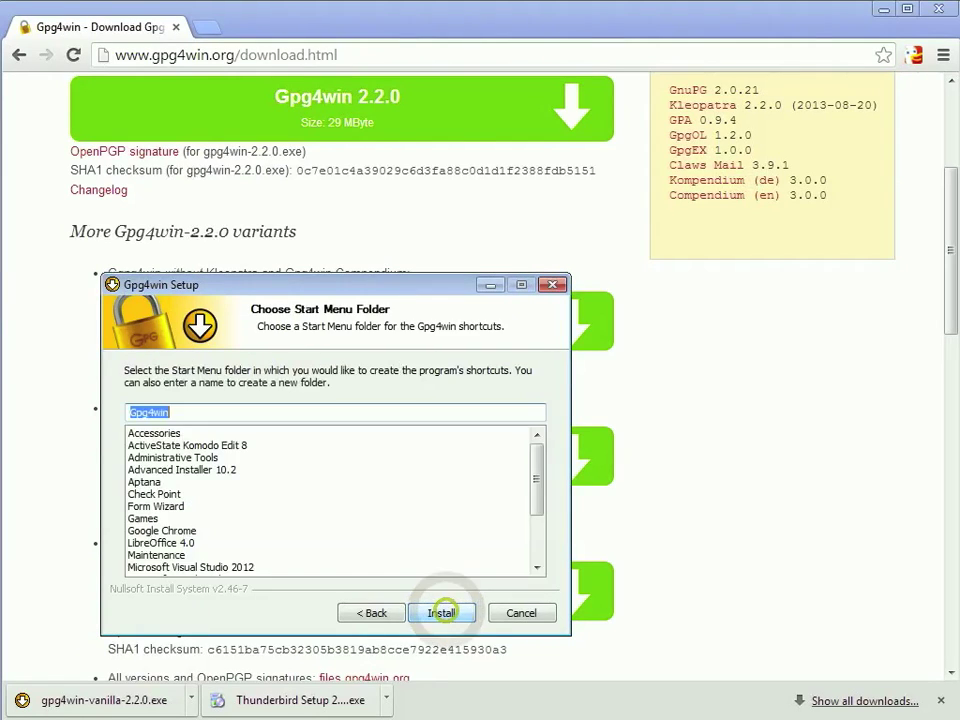
pyautogui.click(441, 612)
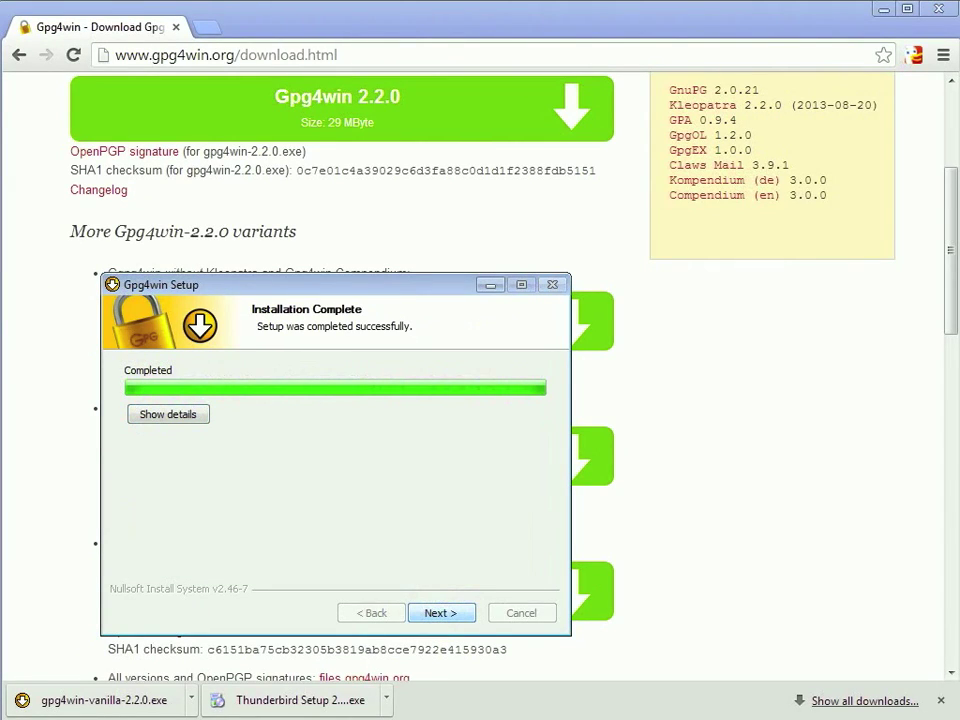
# Finish Gpg4win setup without showing the README file, then run the Thunderbird installer.
pyautogui.click(441, 612)
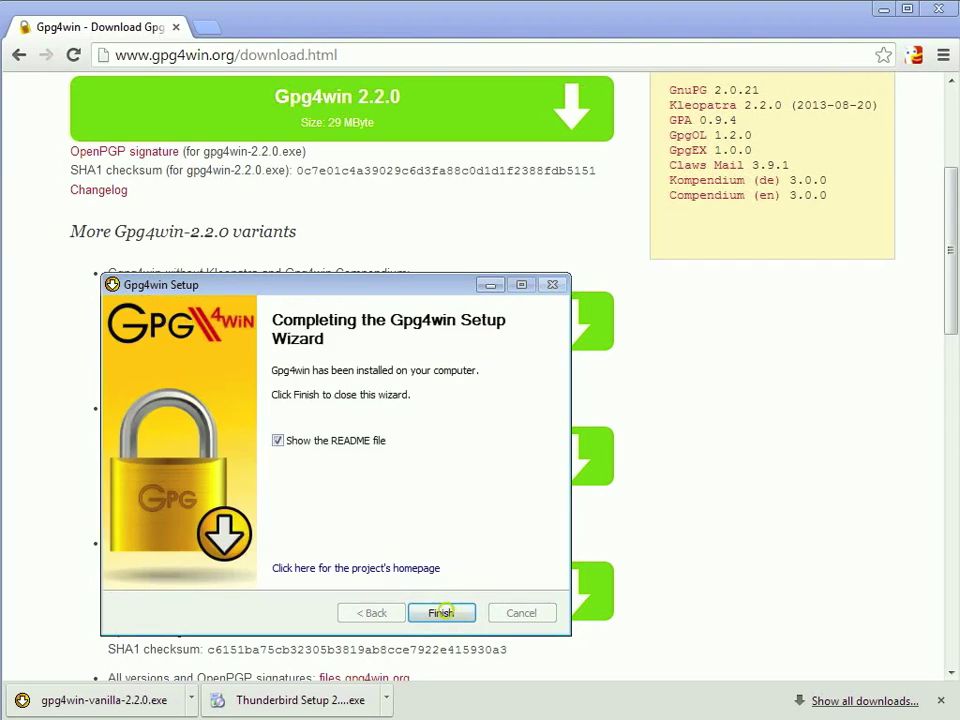
pyautogui.click(278, 440)
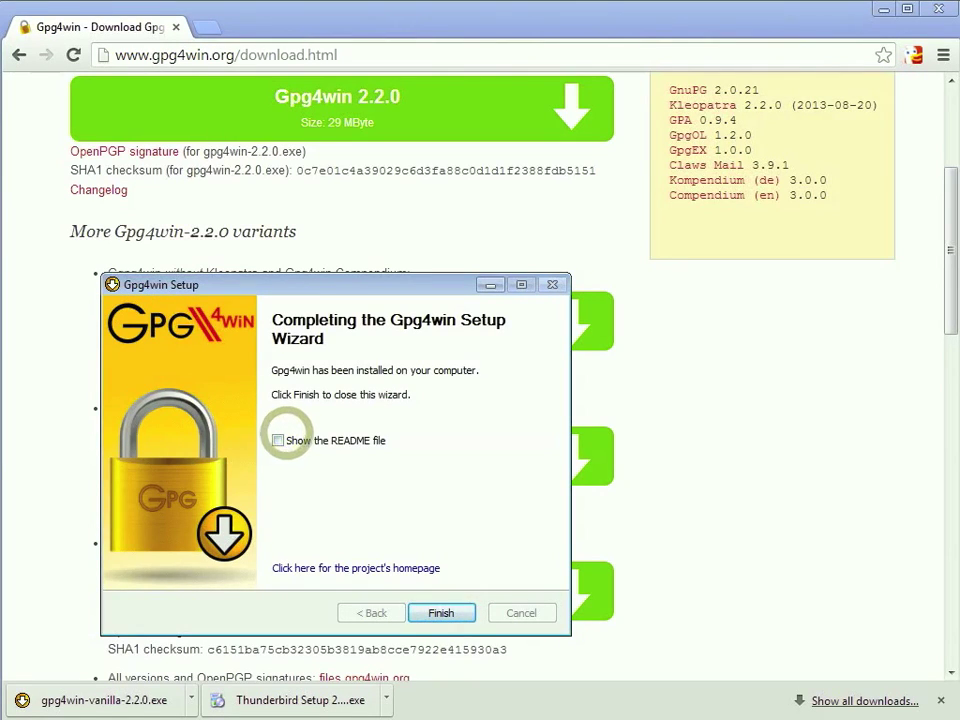
pyautogui.click(437, 611)
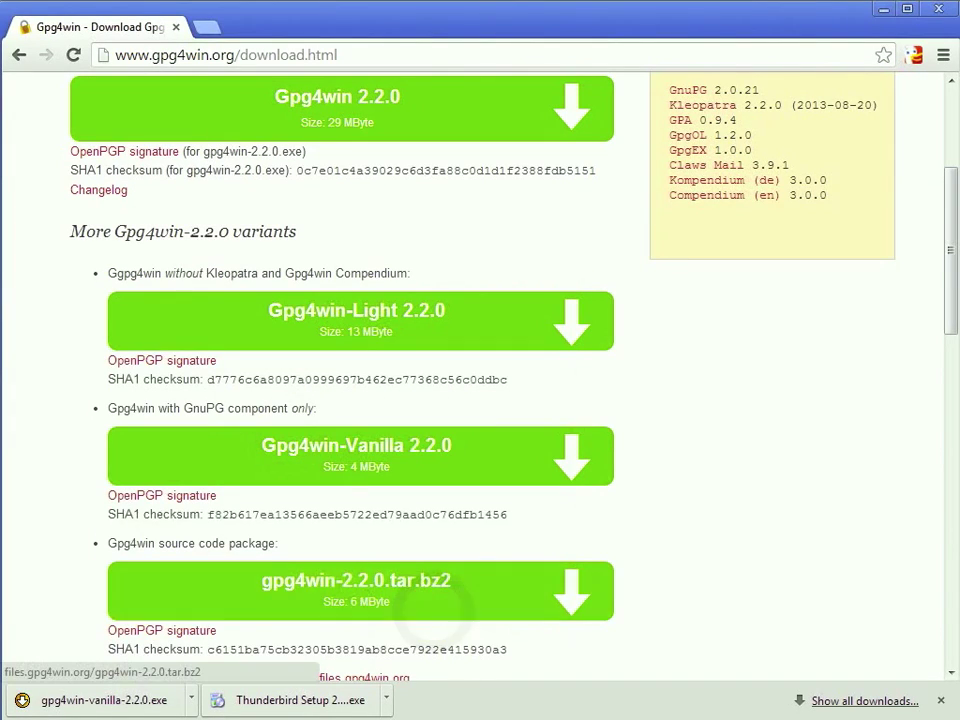
pyautogui.click(285, 700)
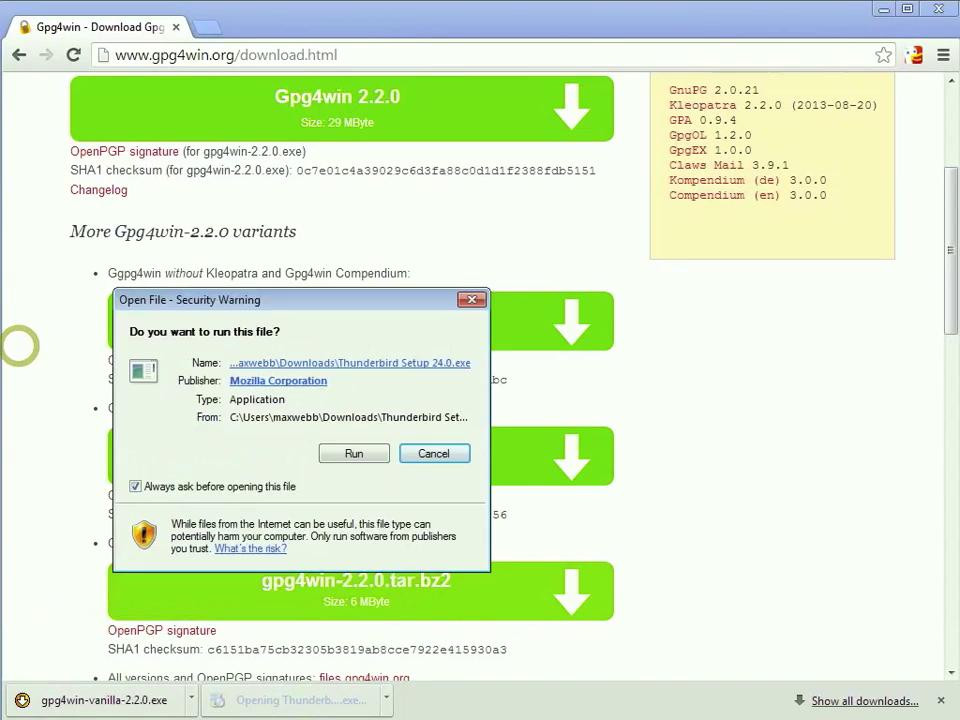
# Install Thunderbird with the Standard setup type and launch it when setup finishes.
pyautogui.press('Return')
pyautogui.click(531, 467)
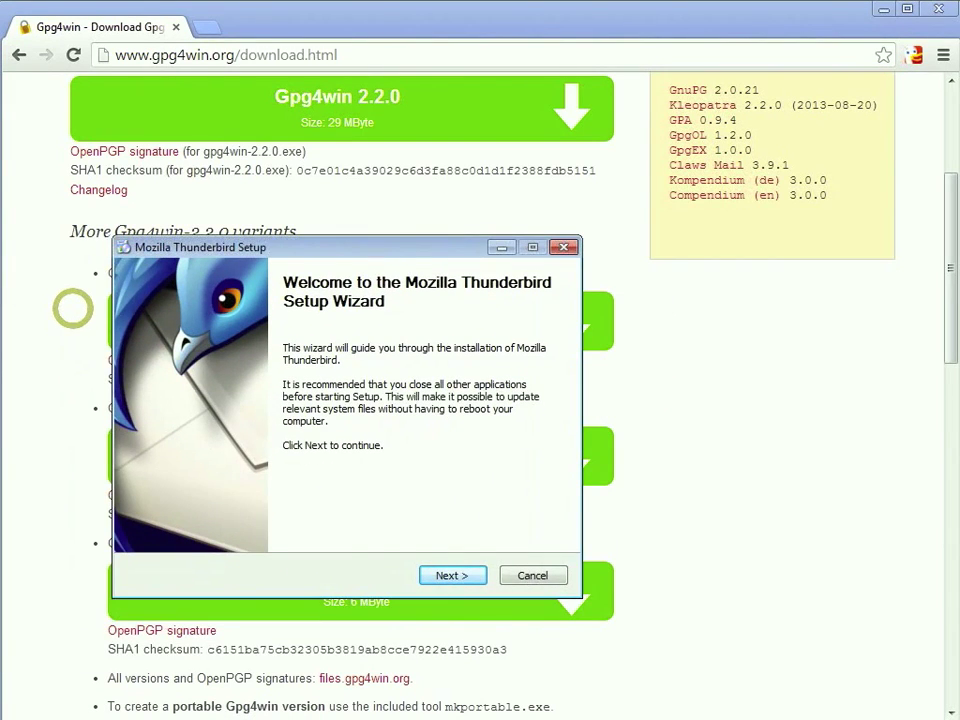
pyautogui.click(451, 575)
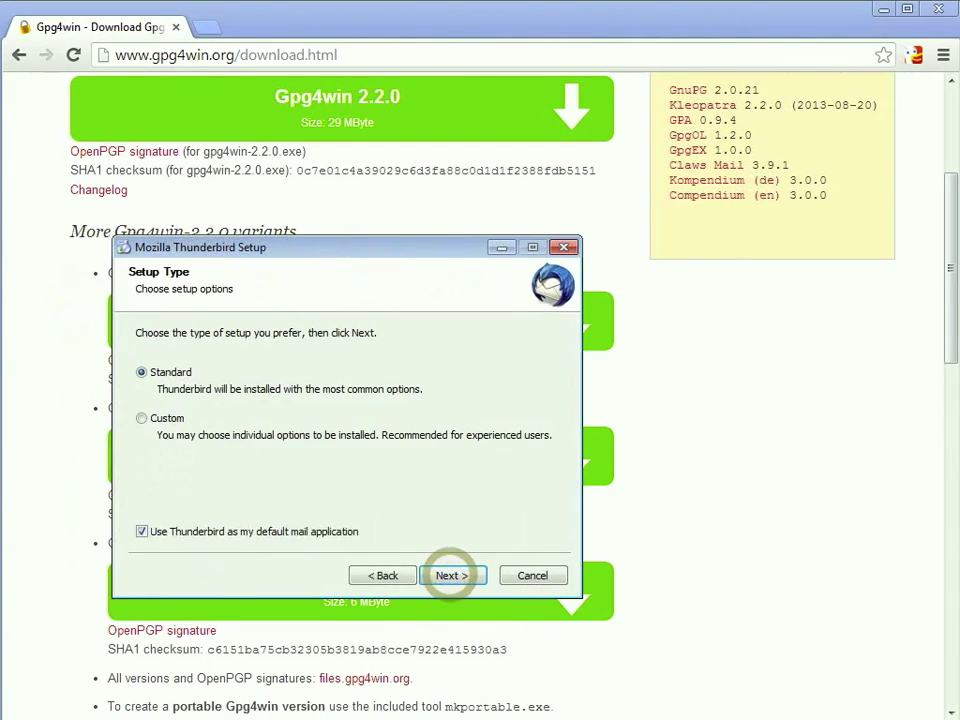
pyautogui.click(451, 575)
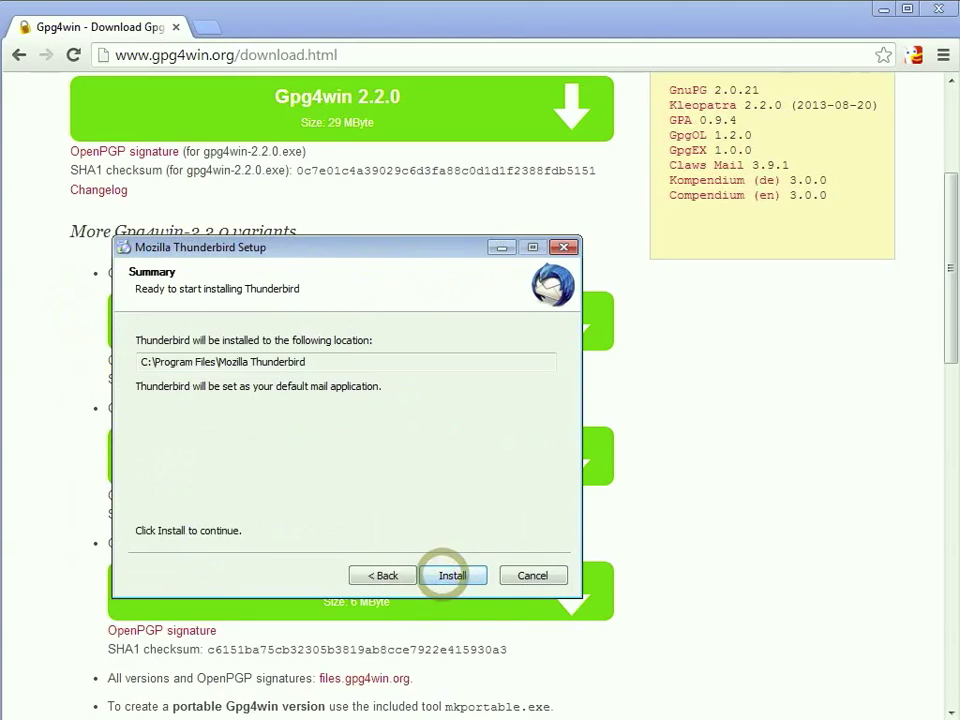
pyautogui.click(451, 575)
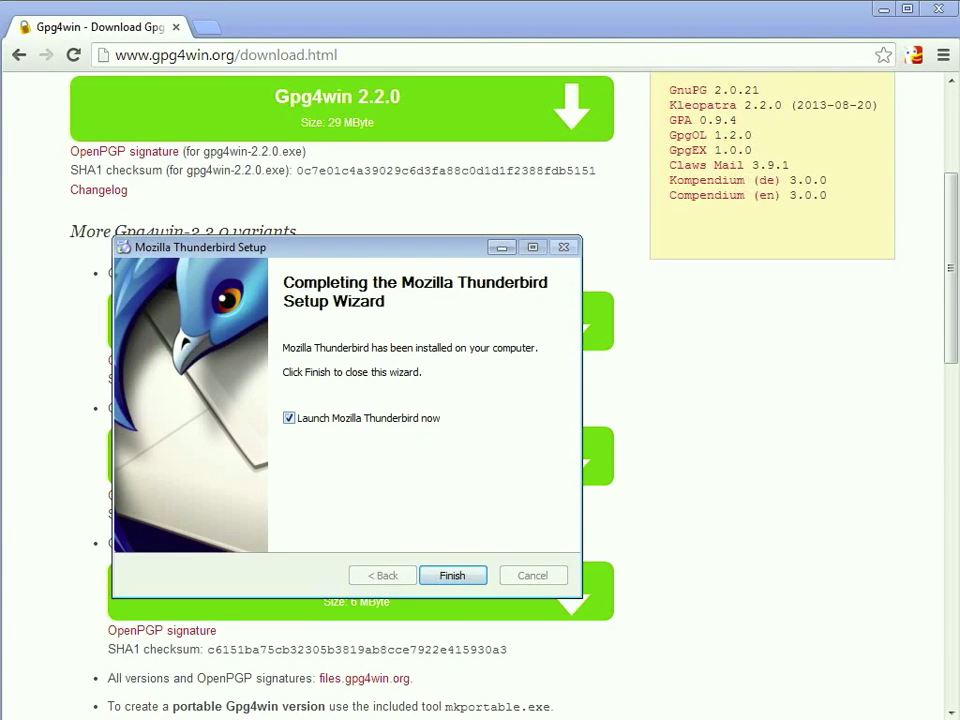
pyautogui.click(452, 575)
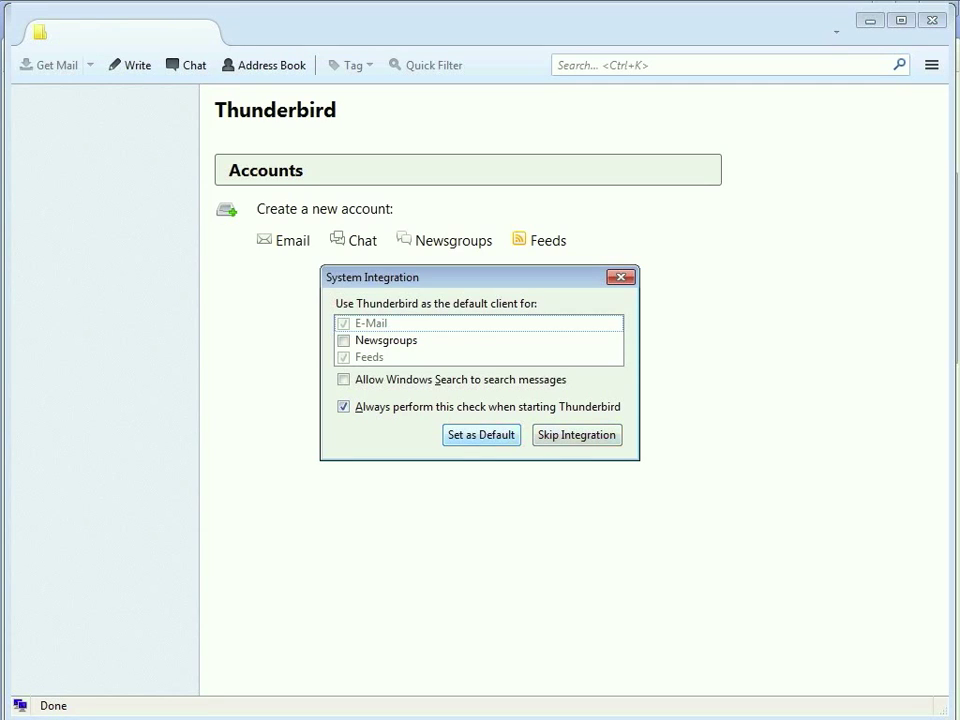
# Skip system integration and enter the existing account's name, e-mail address and password.
pyautogui.click(486, 434)
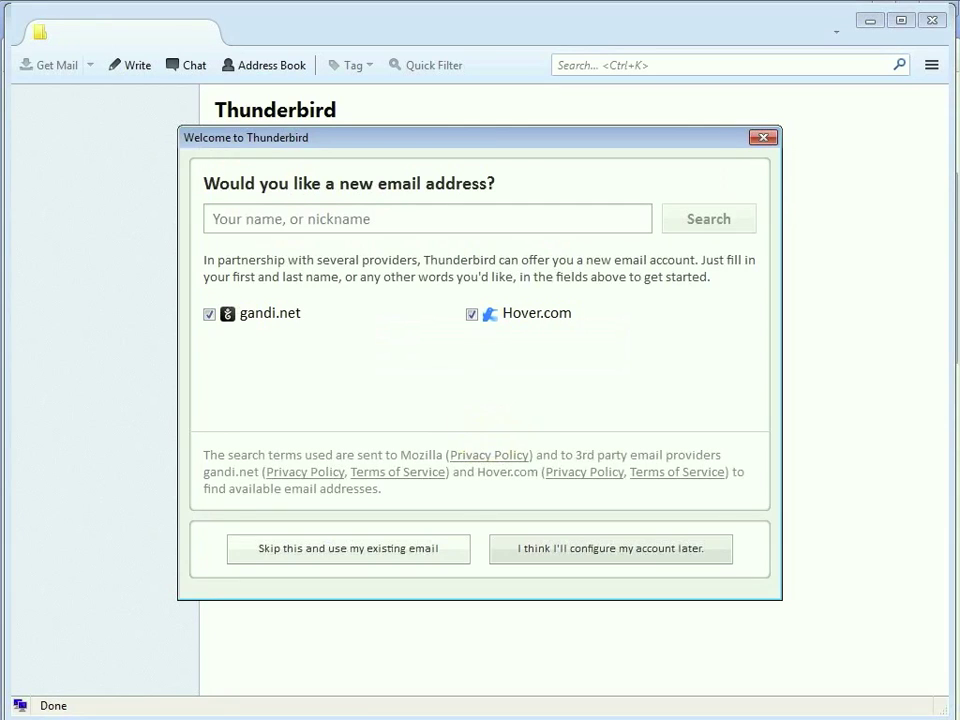
pyautogui.click(332, 553)
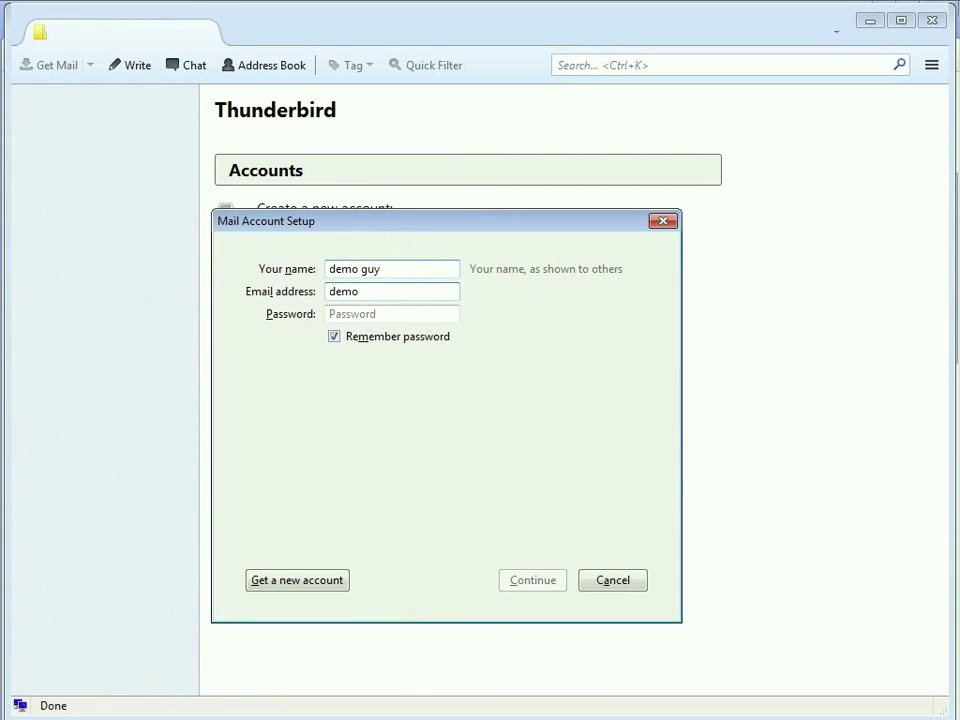
pyautogui.write('@restorethe4thbellingham.o')
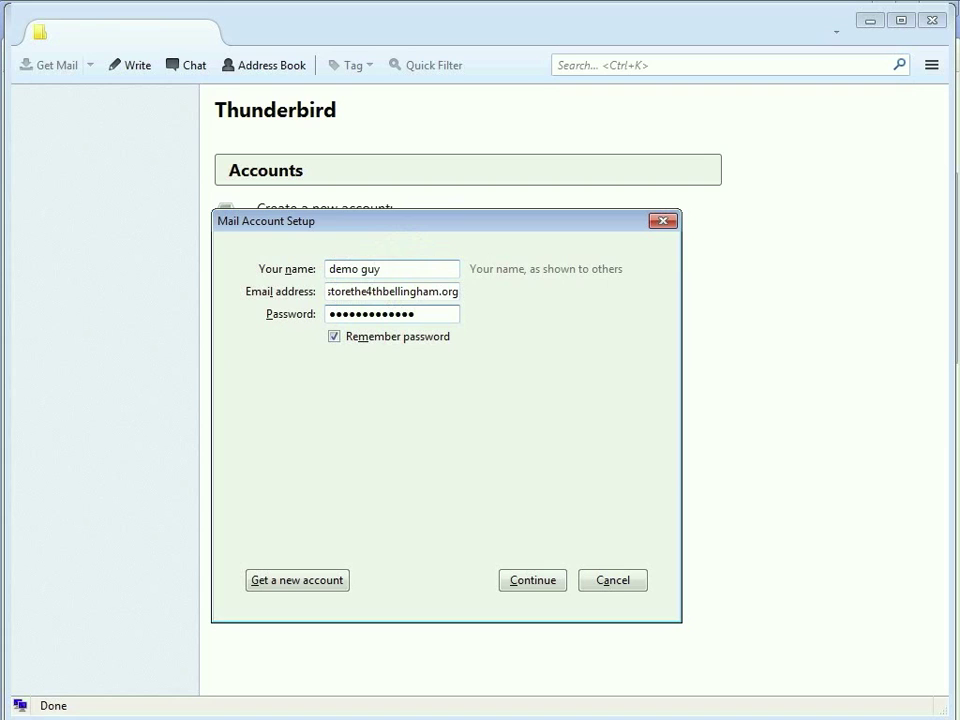
pyautogui.press('Return')
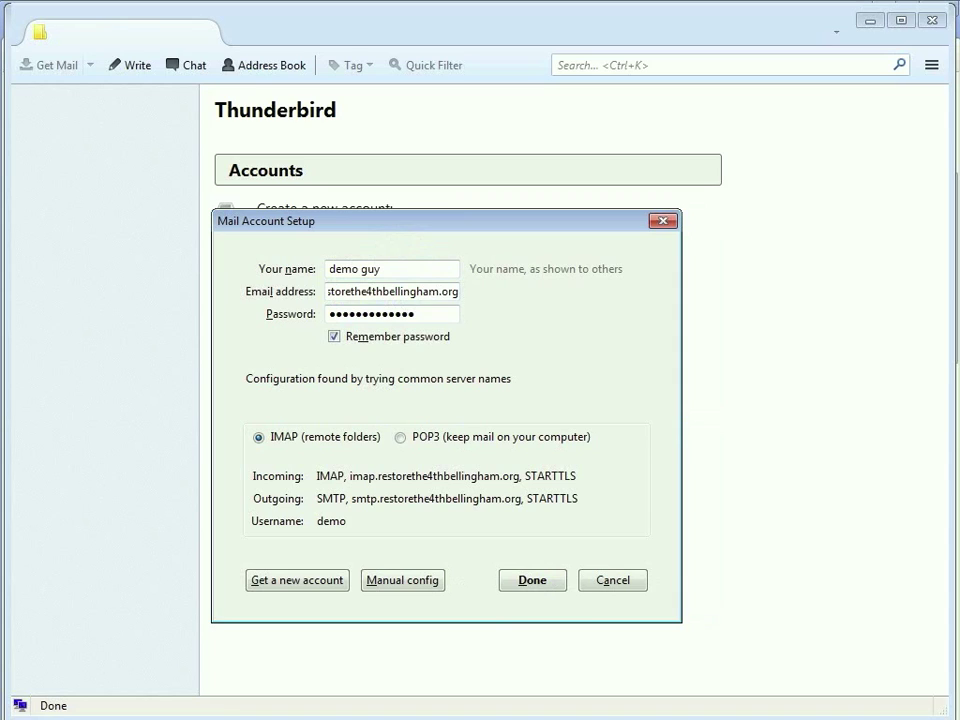
# Choose POP3 for the account and permanently trust the incoming server's certificate.
pyautogui.click(400, 437)
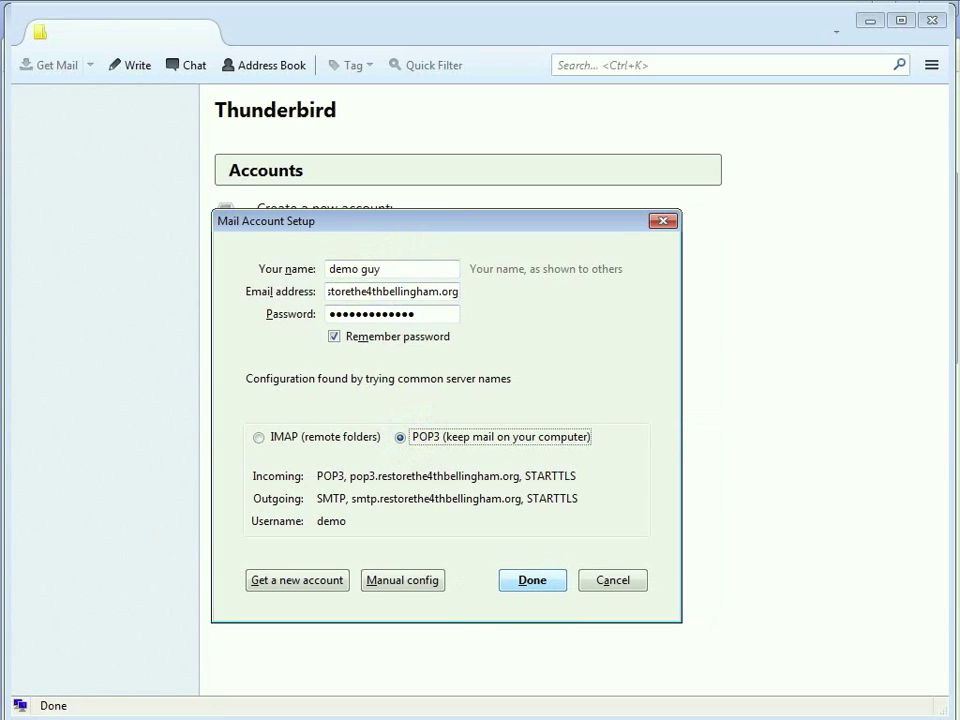
pyautogui.click(532, 580)
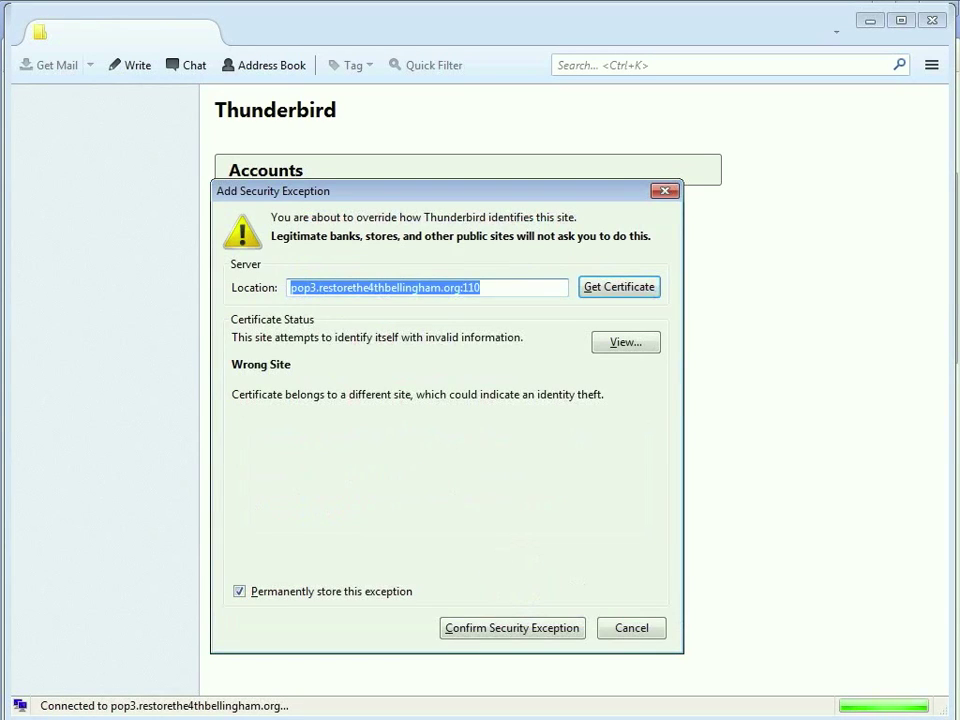
pyautogui.click(533, 627)
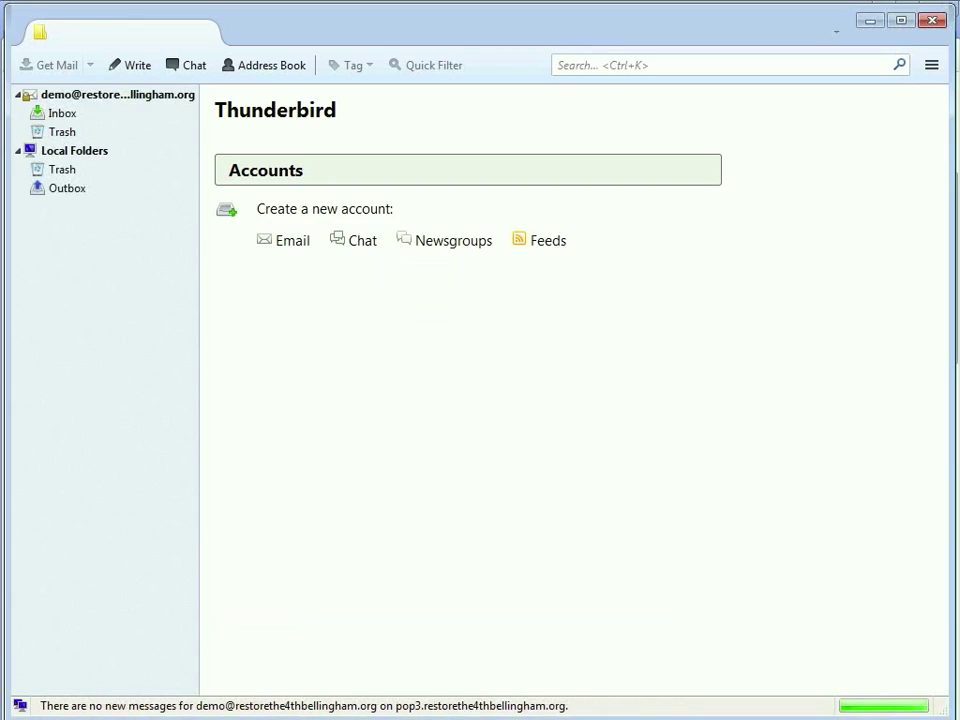
# From the new Inbox, write a test message to the account's address and send it.
pyautogui.click(62, 113)
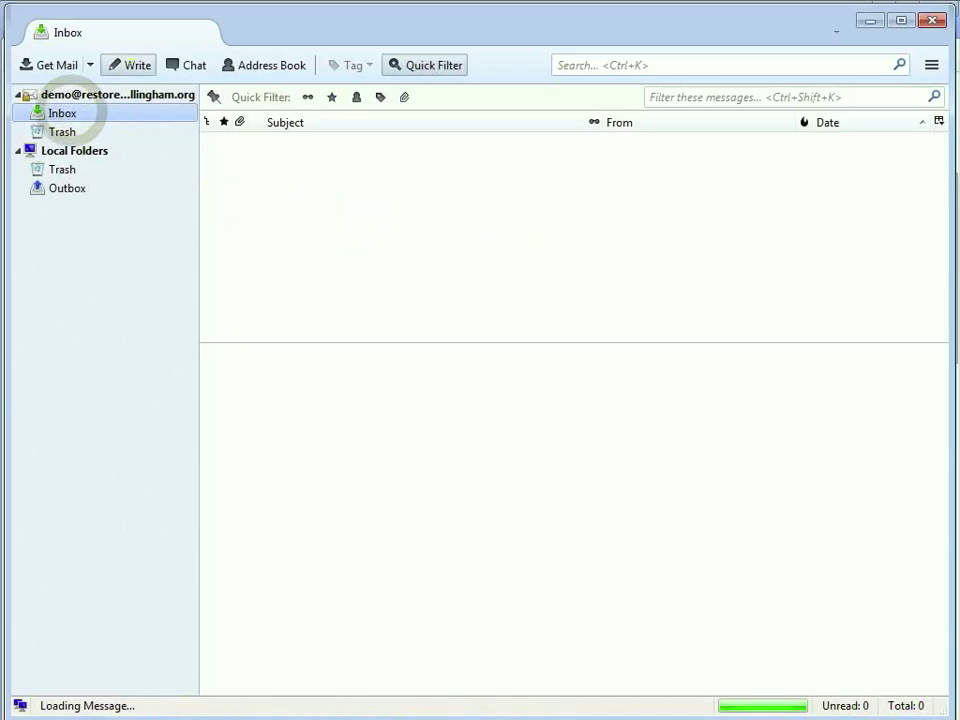
pyautogui.click(130, 64)
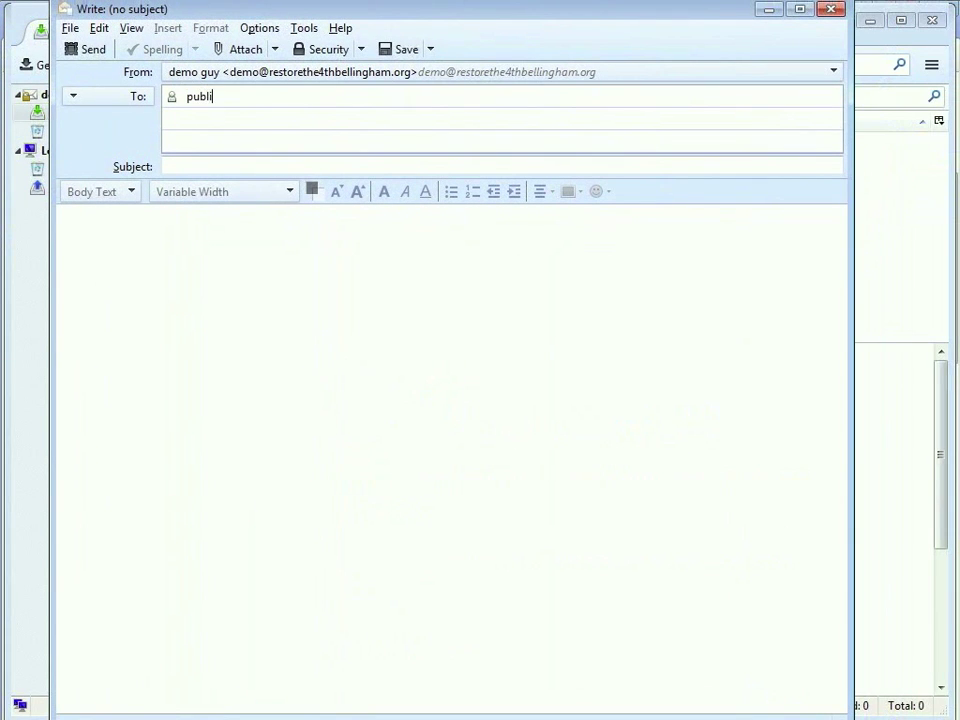
pyautogui.write('restorethe4thbellingham.org')
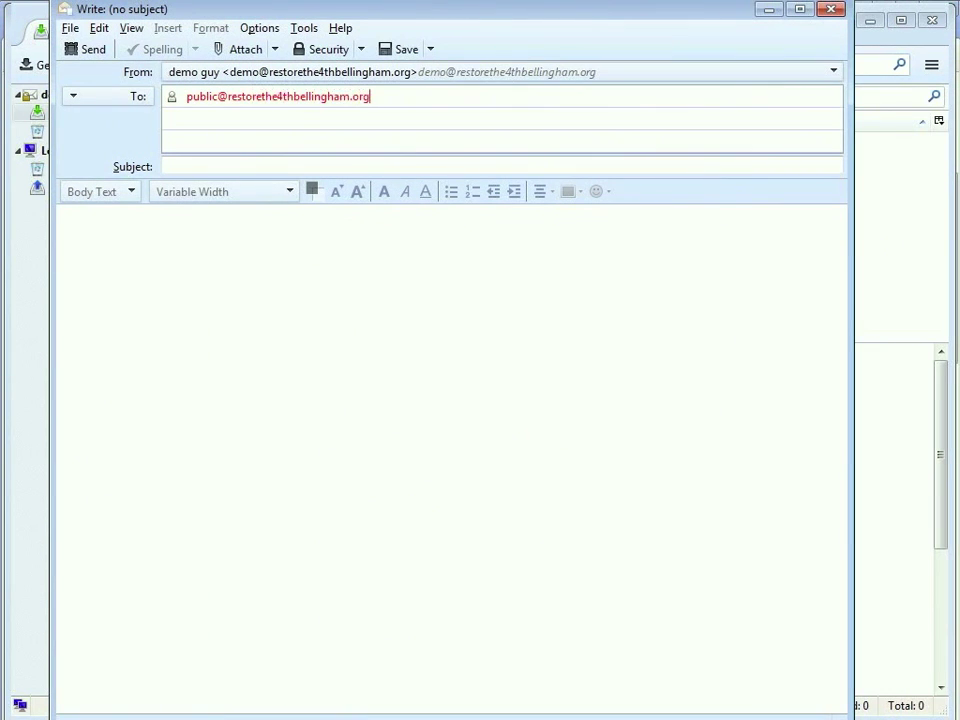
pyautogui.click(166, 166)
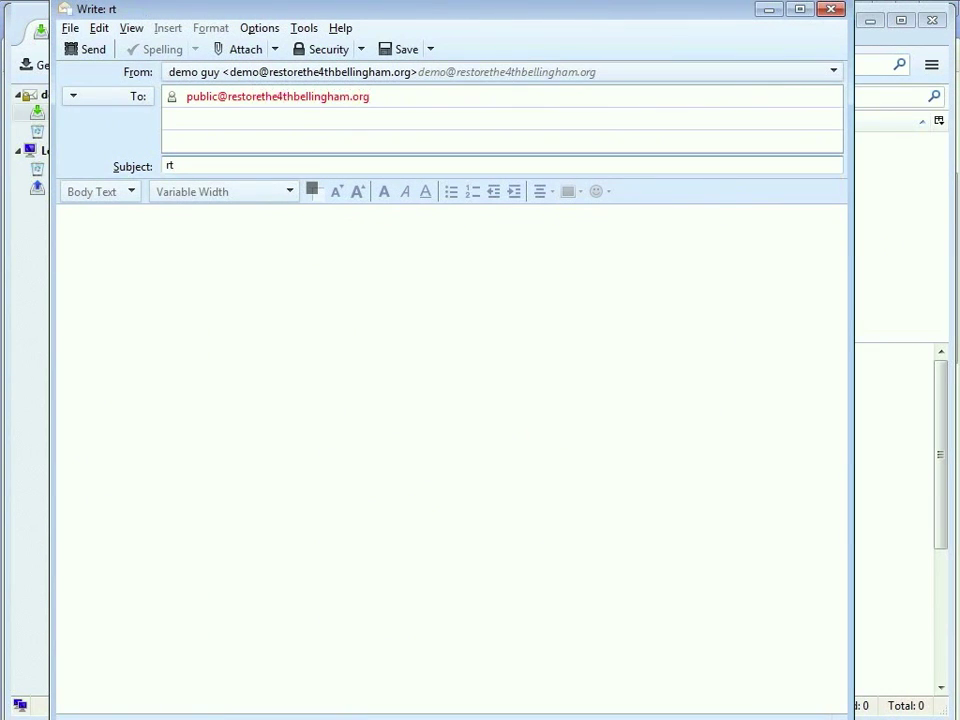
pyautogui.click(70, 215)
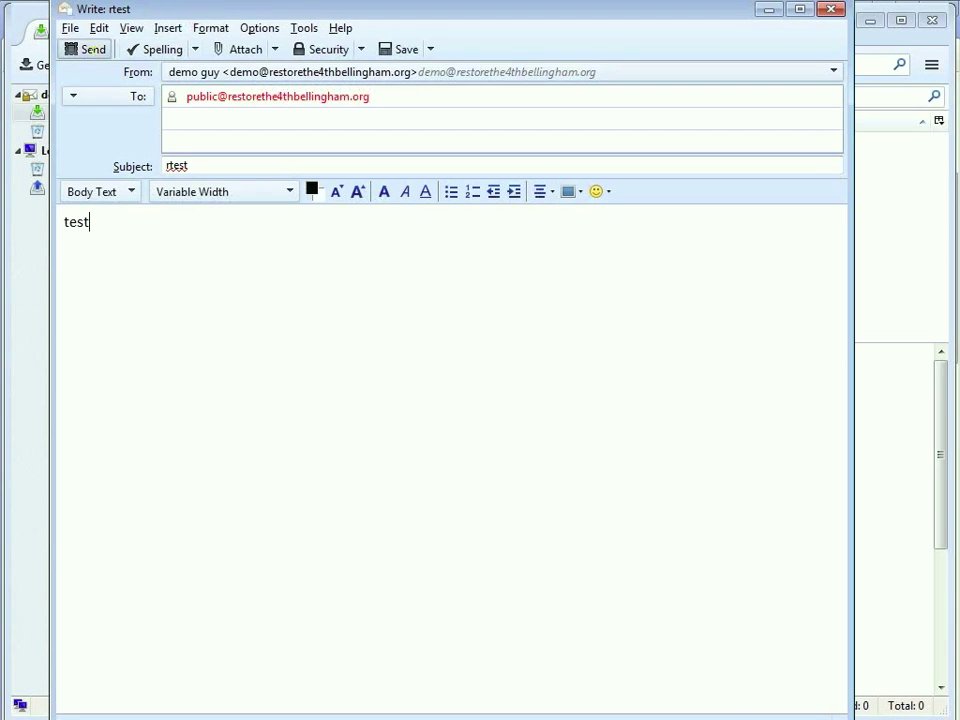
pyautogui.click(85, 48)
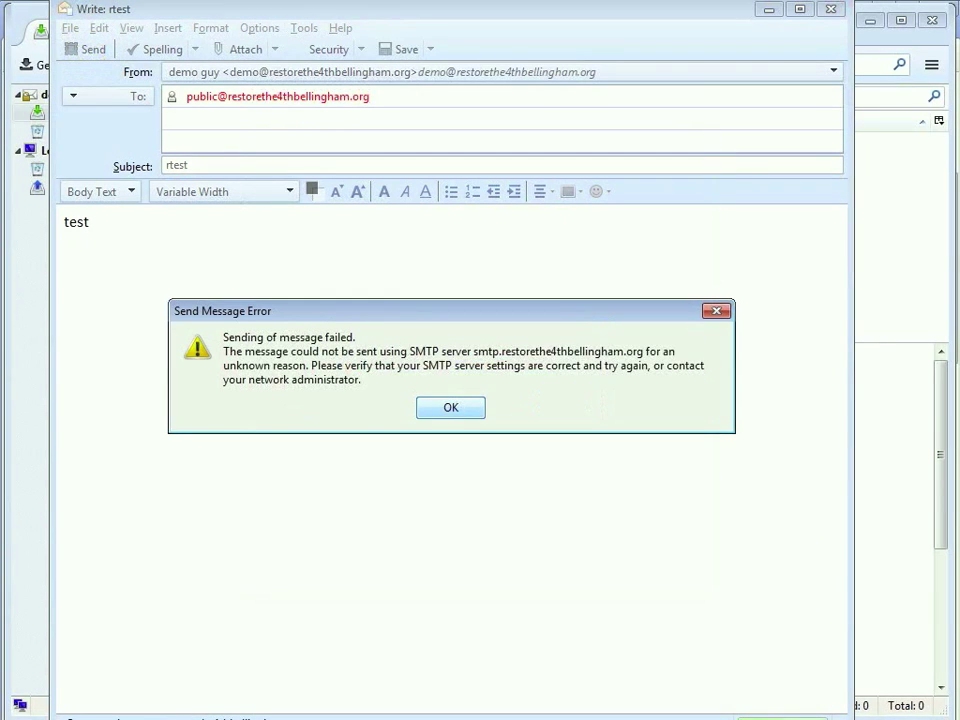
# Cancel the failed send, discard the message, and permanently trust the outgoing server's certificate.
pyautogui.click(450, 407)
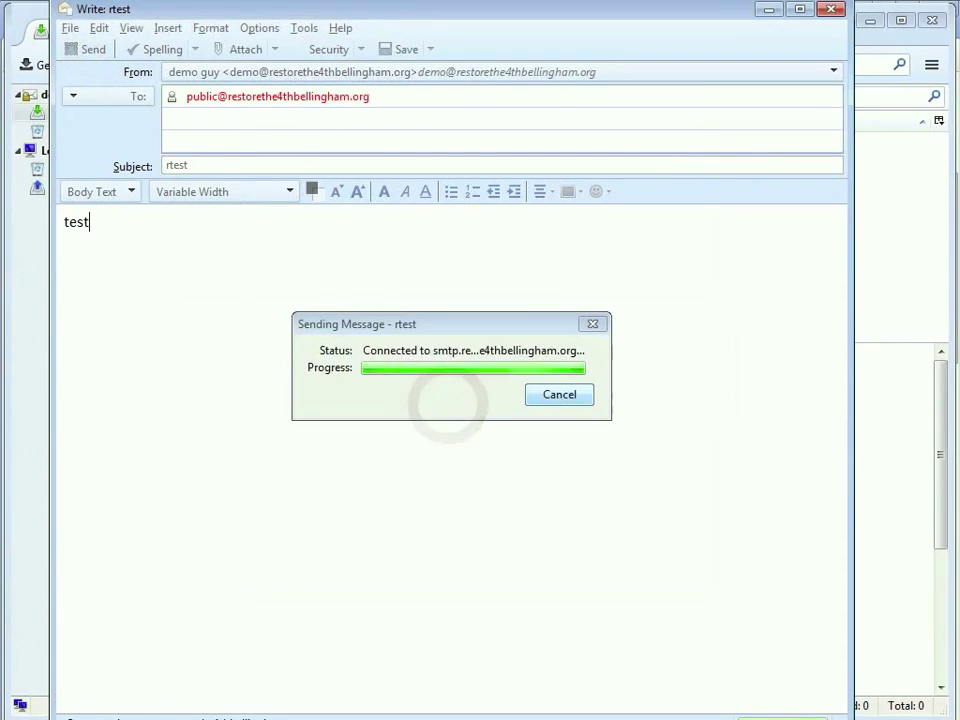
pyautogui.click(567, 402)
pyautogui.click(829, 10)
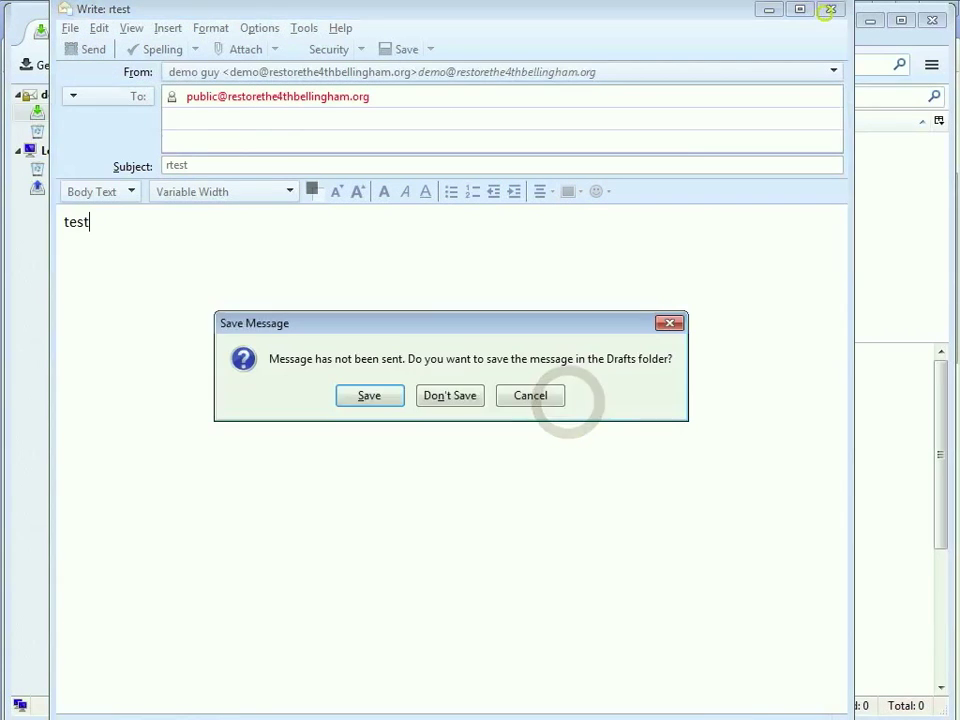
pyautogui.click(452, 396)
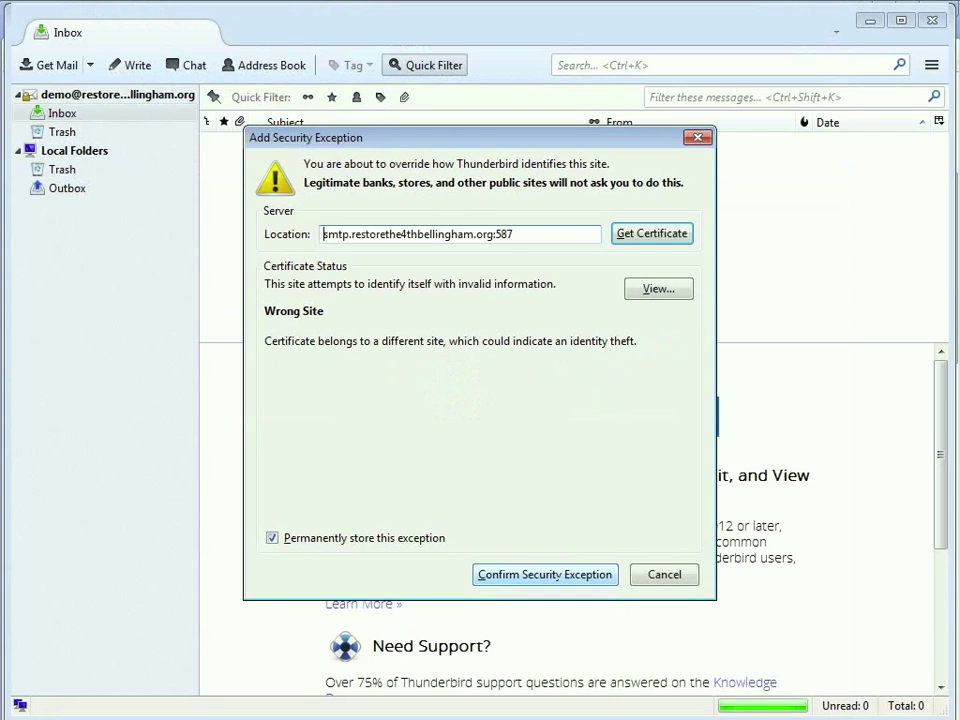
pyautogui.click(558, 576)
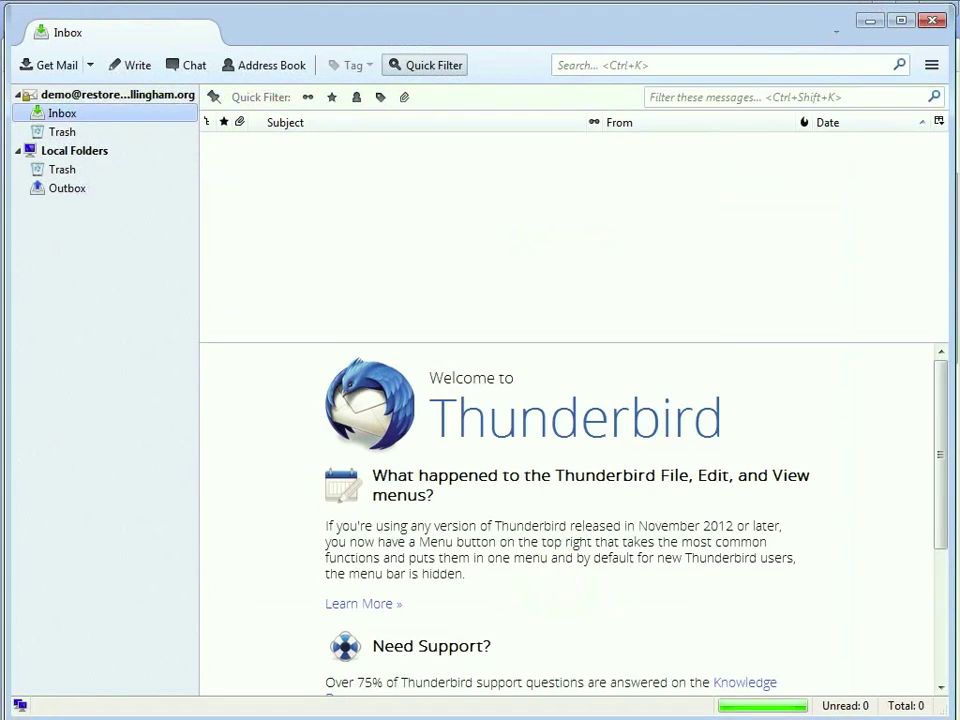
pyautogui.click(128, 65)
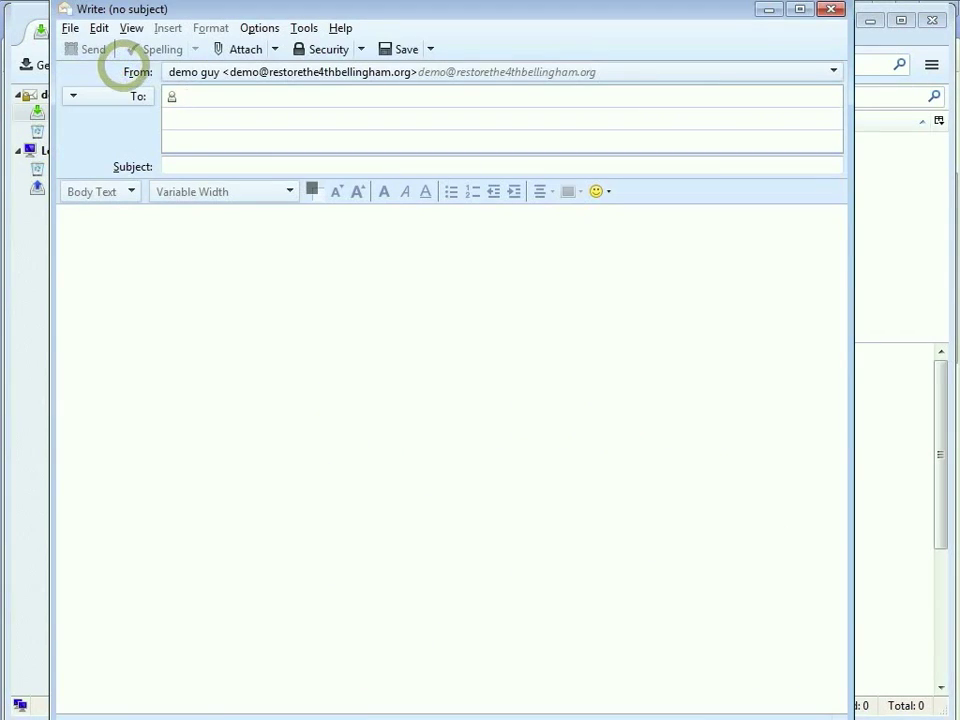
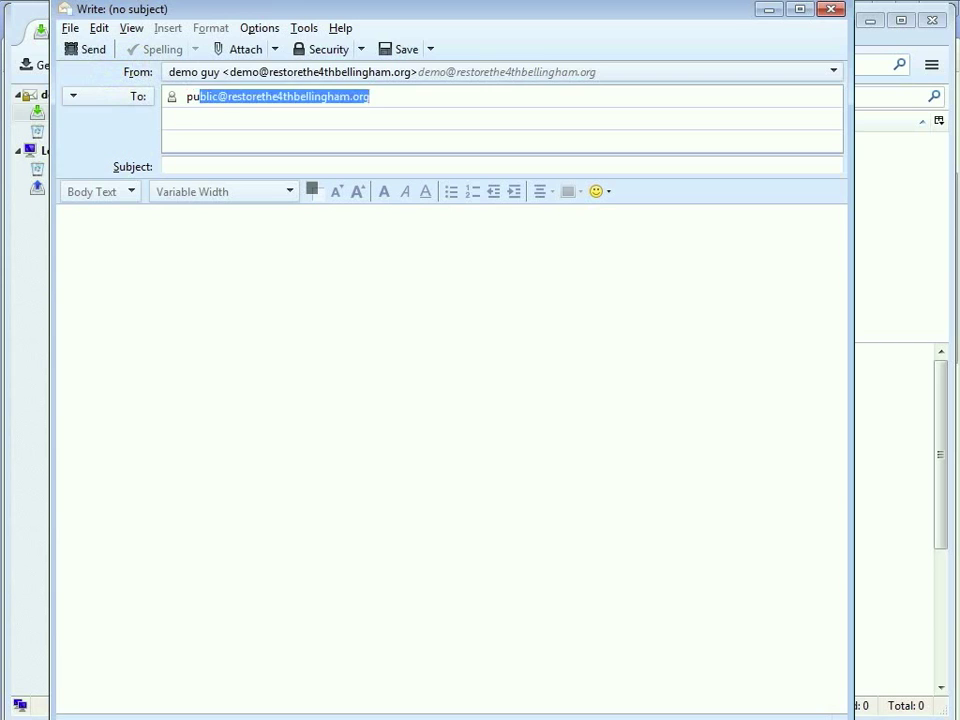
# Send a test message with body 'testest he' to the organisation's public address.
pyautogui.press('Tab')
pyautogui.write('t')
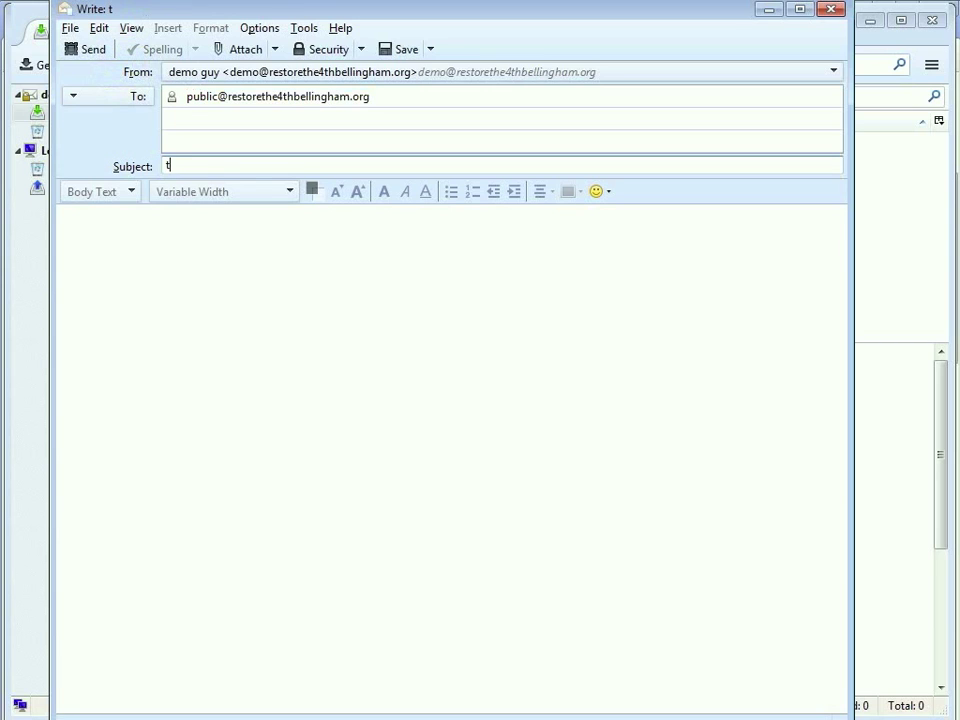
pyautogui.write('estest hello')
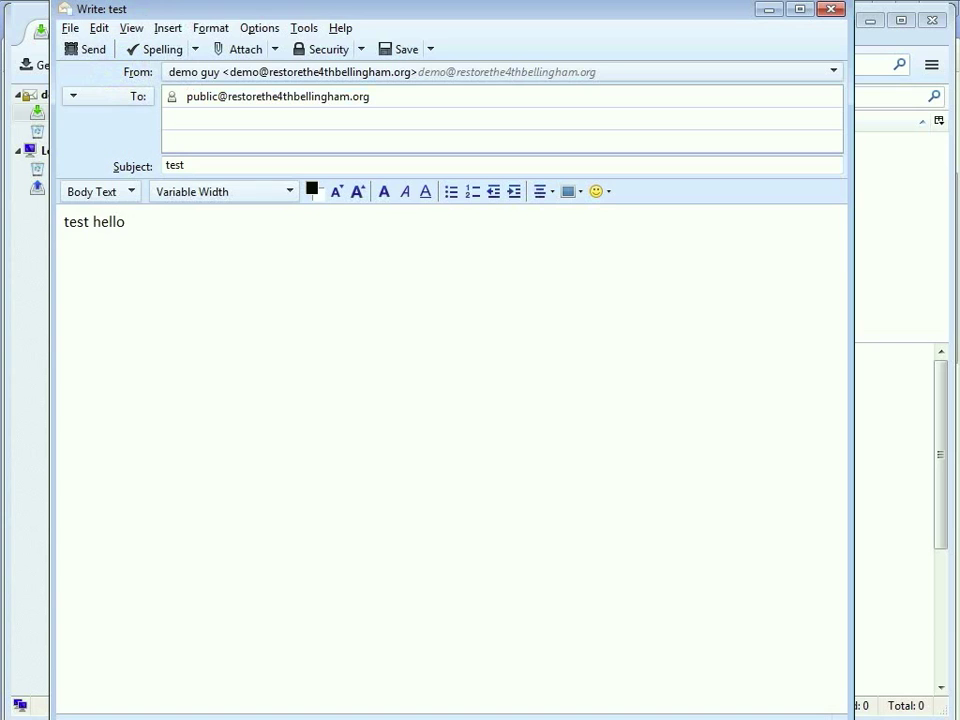
pyautogui.click(82, 50)
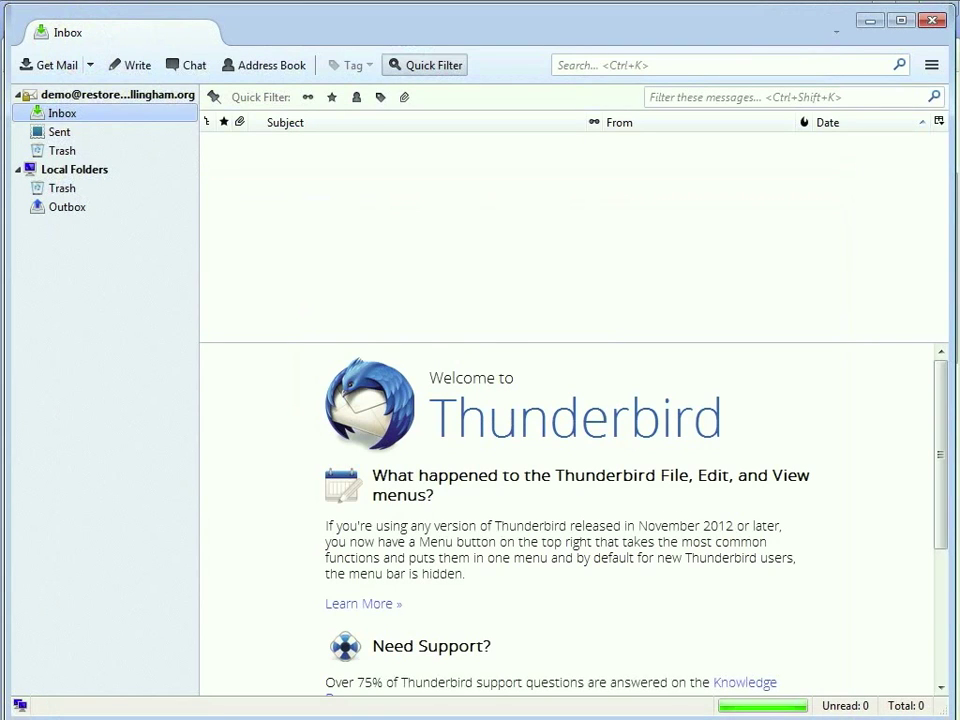
# Fetch new mail and read the 8:18 PM and 7:42 PM 'Re: test' replies.
pyautogui.click(40, 65)
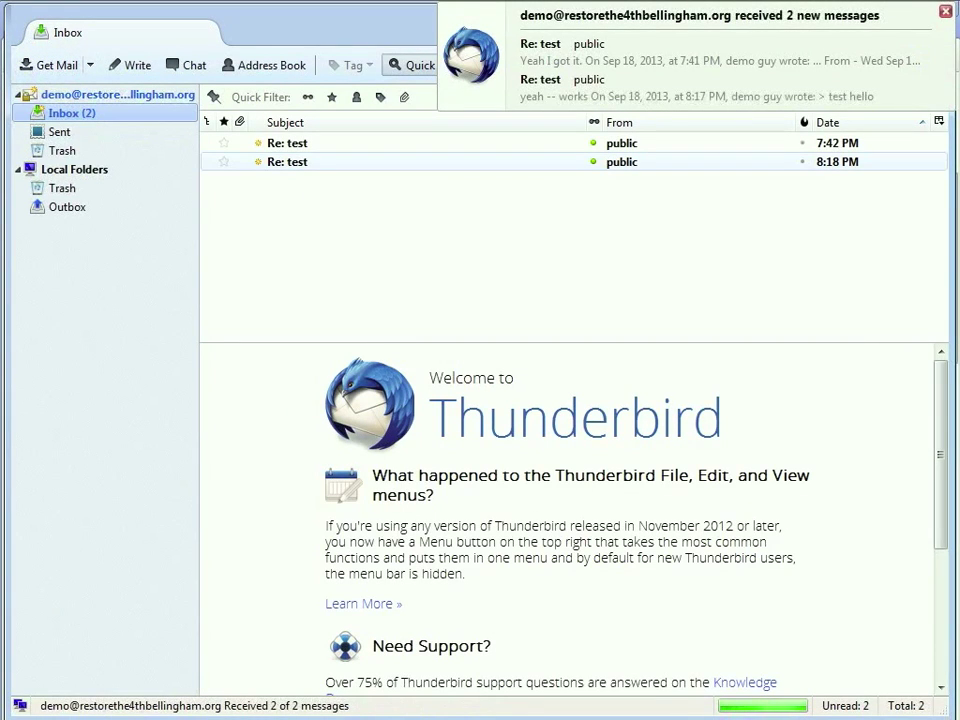
pyautogui.click(294, 162)
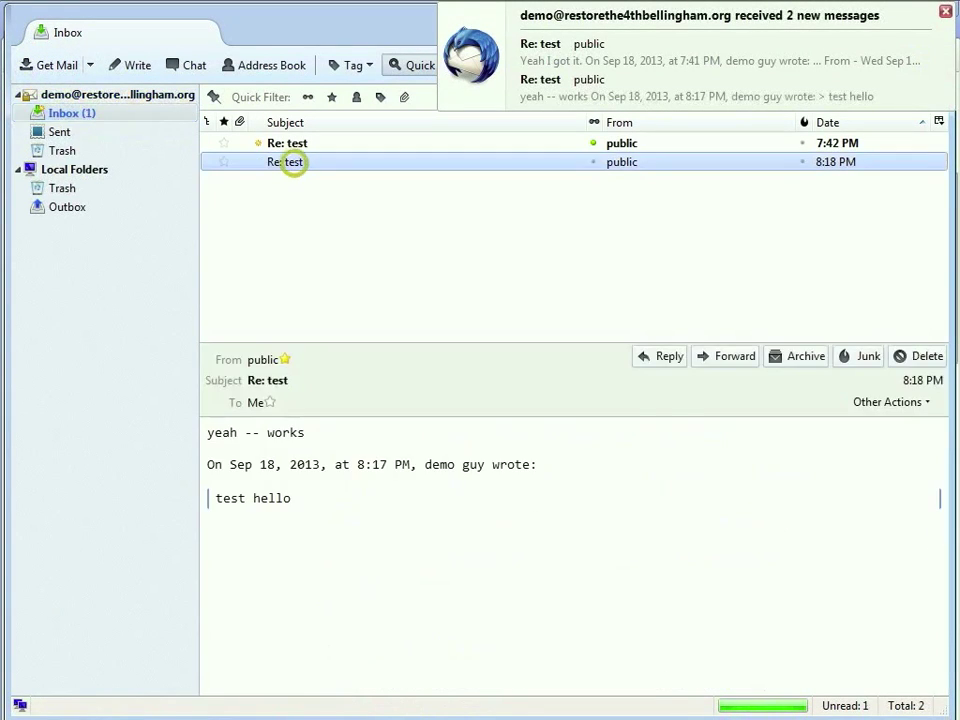
pyautogui.click(295, 143)
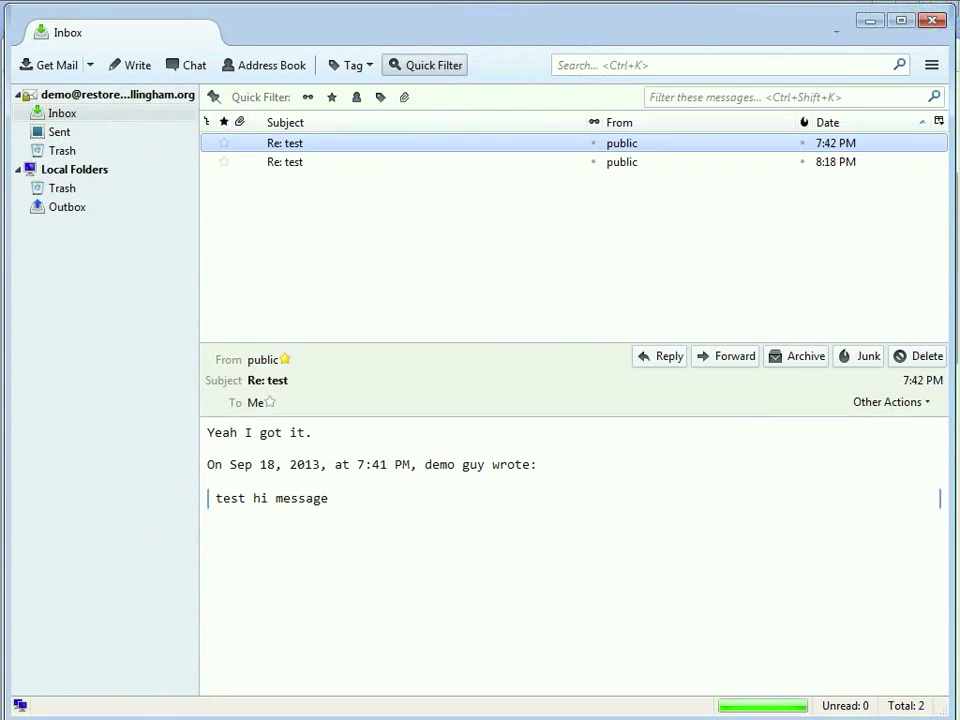
# Uncheck 'Leave messages on server' in the account's Server Settings and save with OK.
pyautogui.click(931, 65)
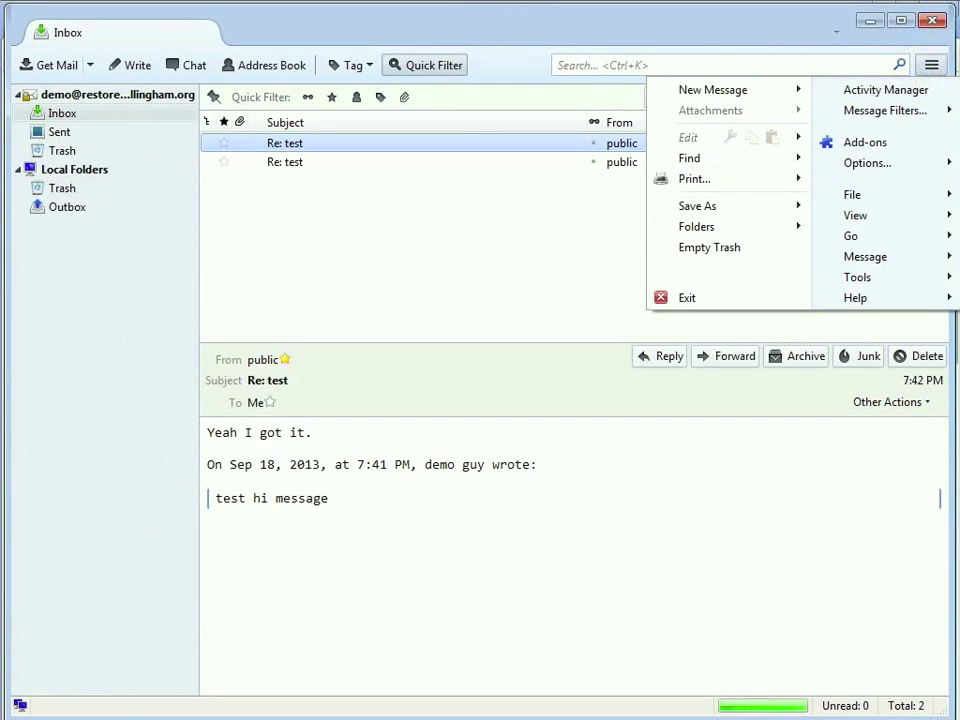
pyautogui.moveTo(867, 162)
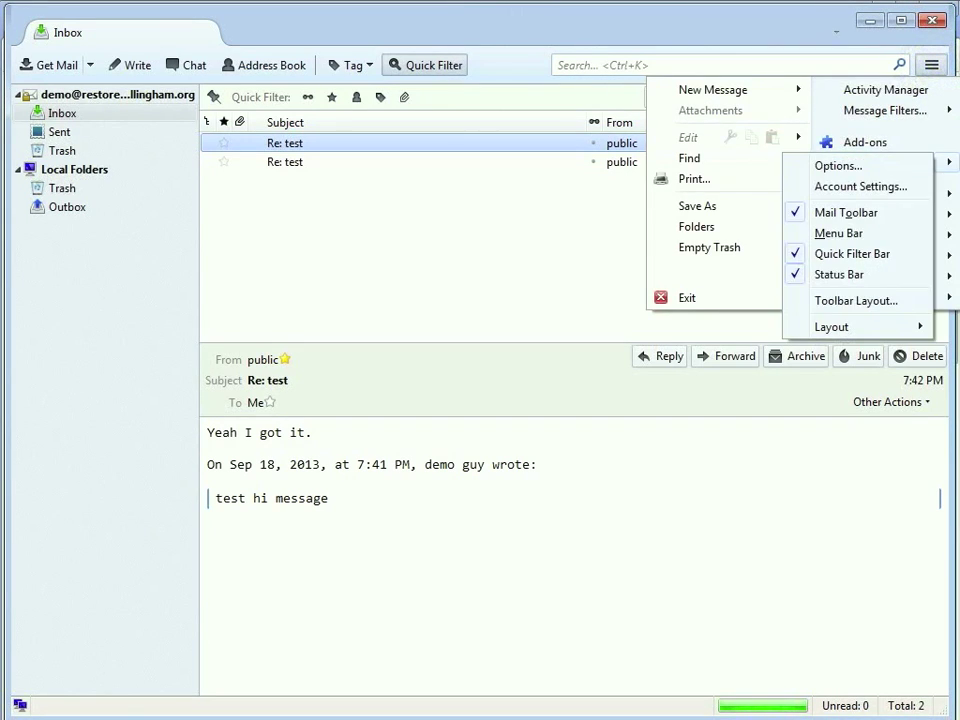
pyautogui.click(864, 186)
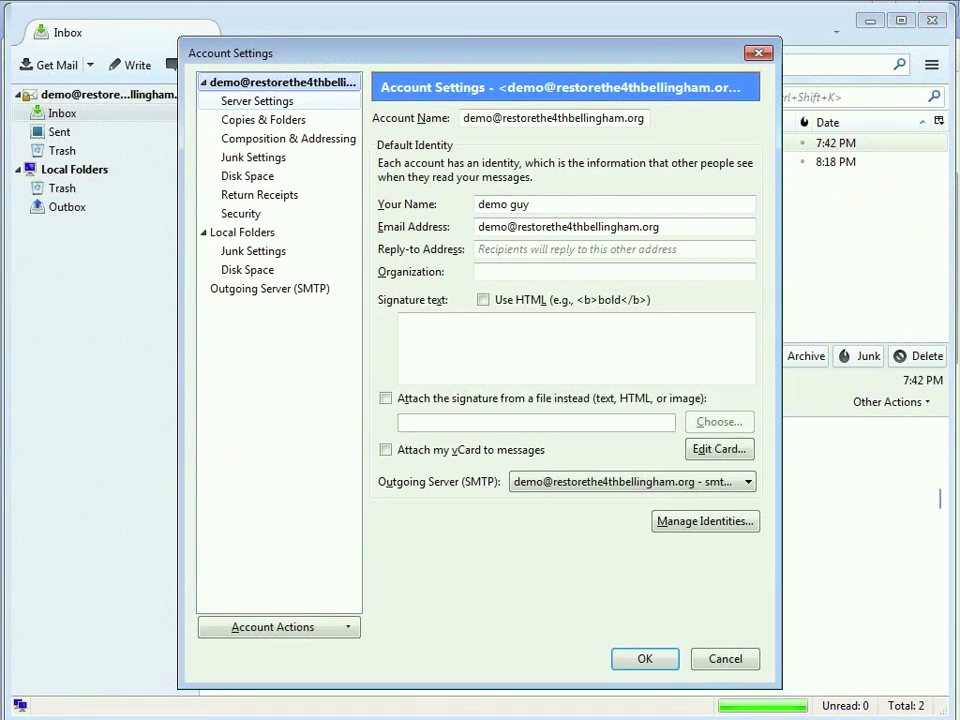
pyautogui.click(250, 101)
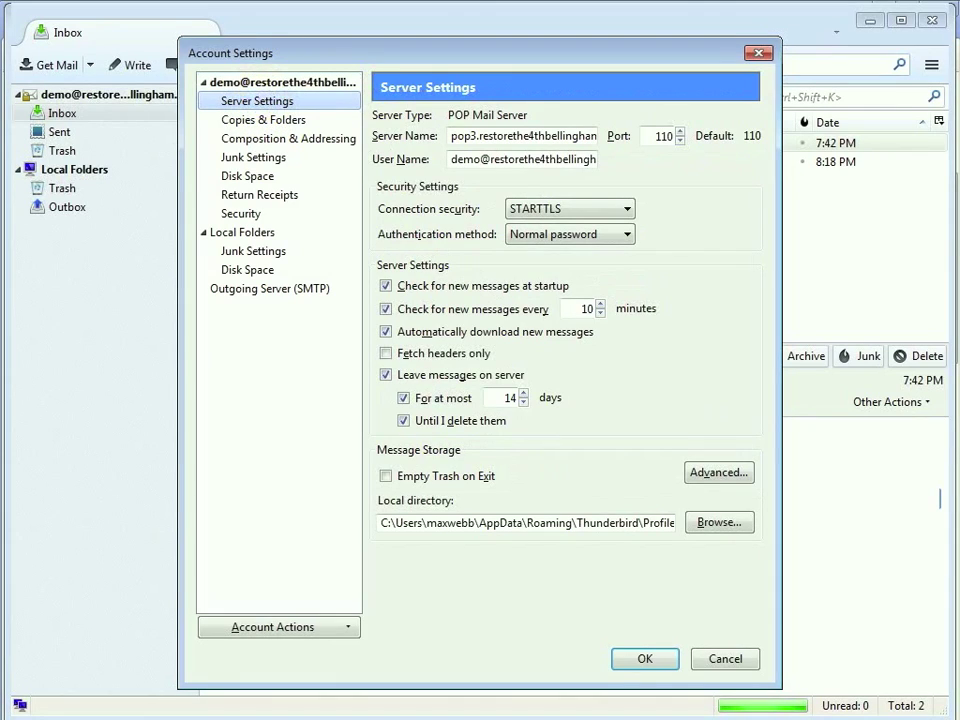
pyautogui.click(385, 375)
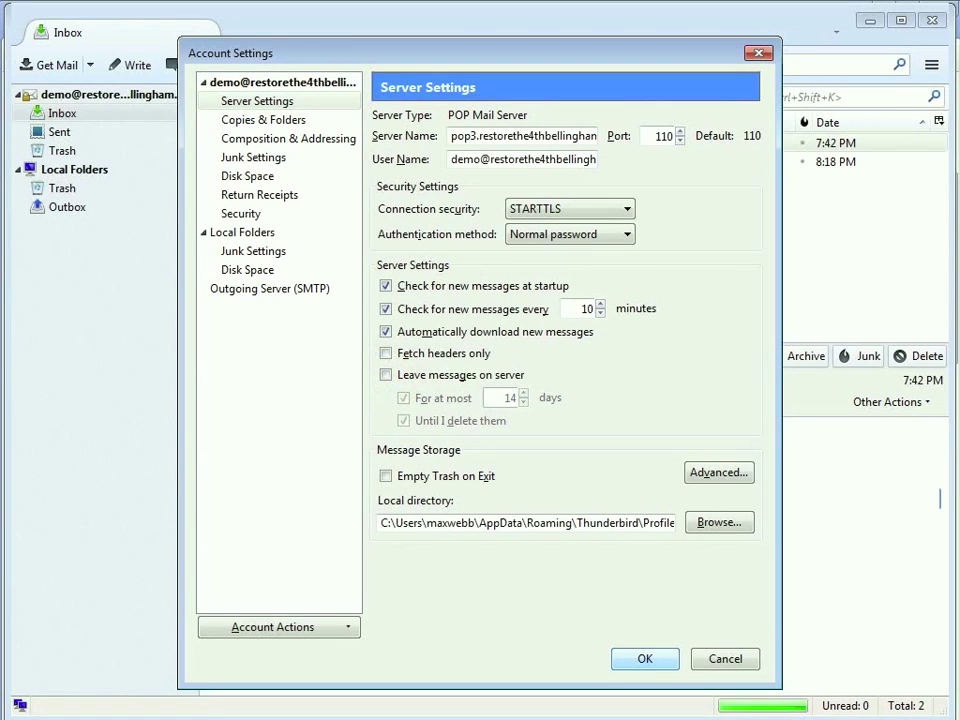
pyautogui.click(645, 656)
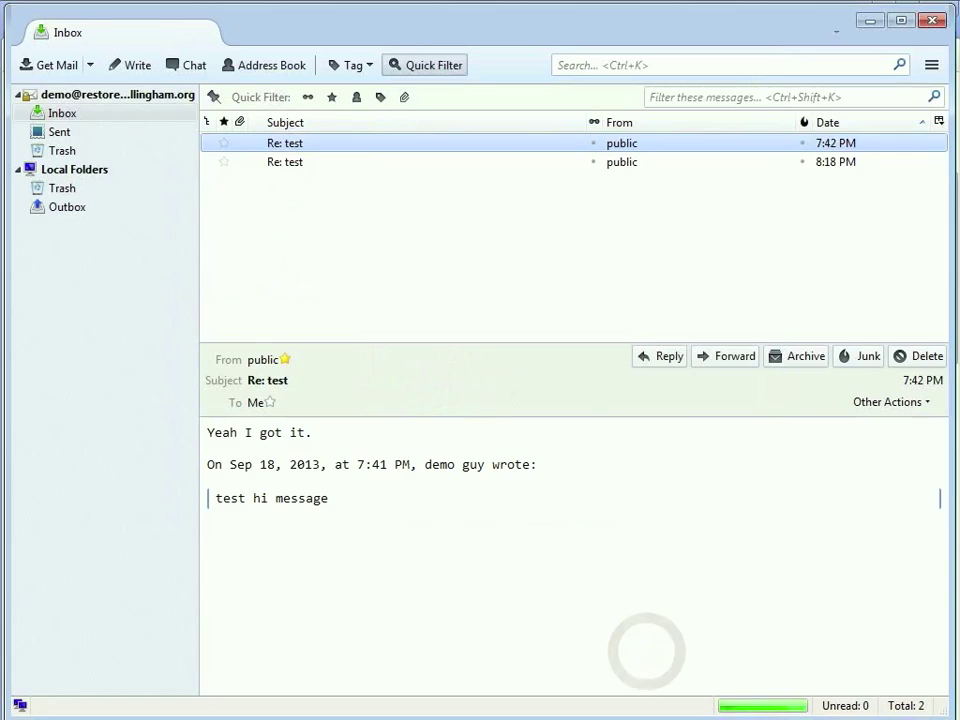
pyautogui.press('Down')
# In the Add-ons Manager's Plugins list, set npFFApi to Never Activate.
pyautogui.click(931, 65)
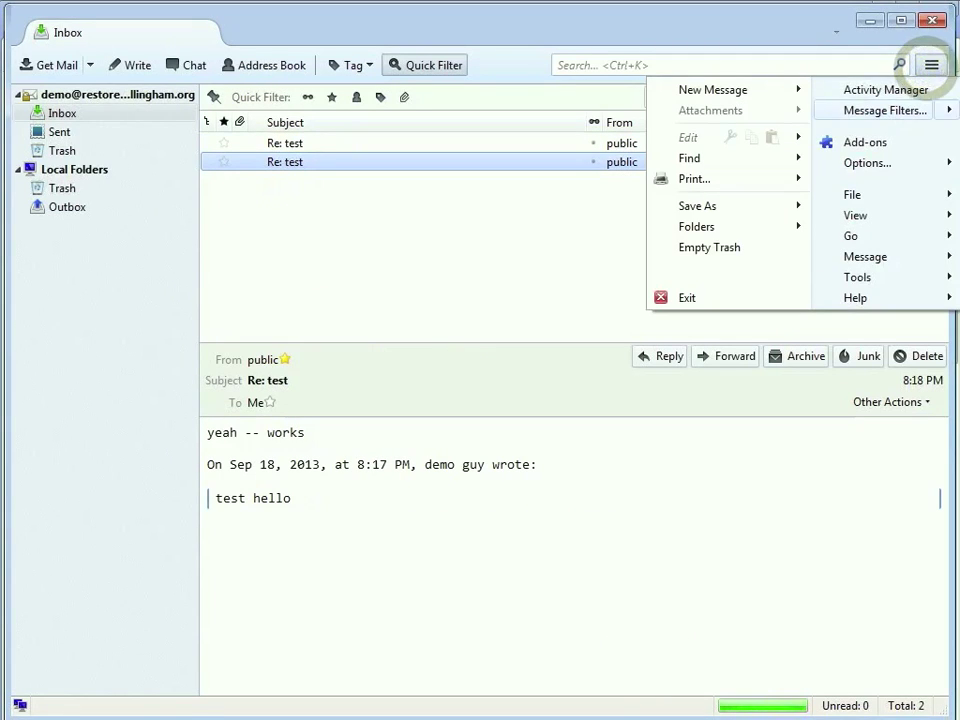
pyautogui.click(877, 141)
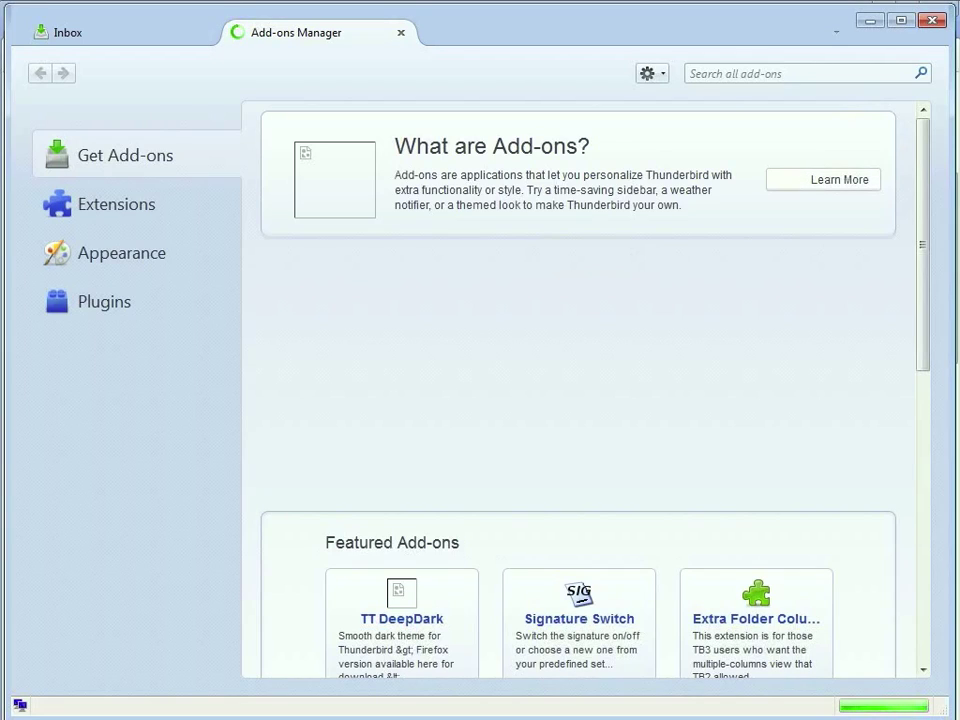
pyautogui.click(104, 301)
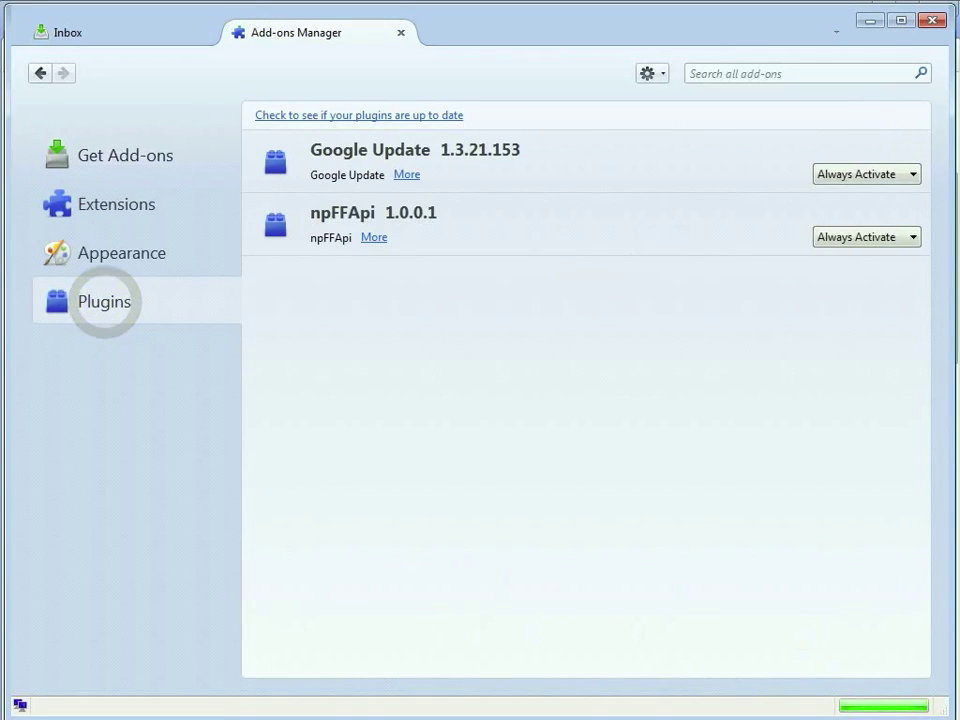
pyautogui.click(374, 237)
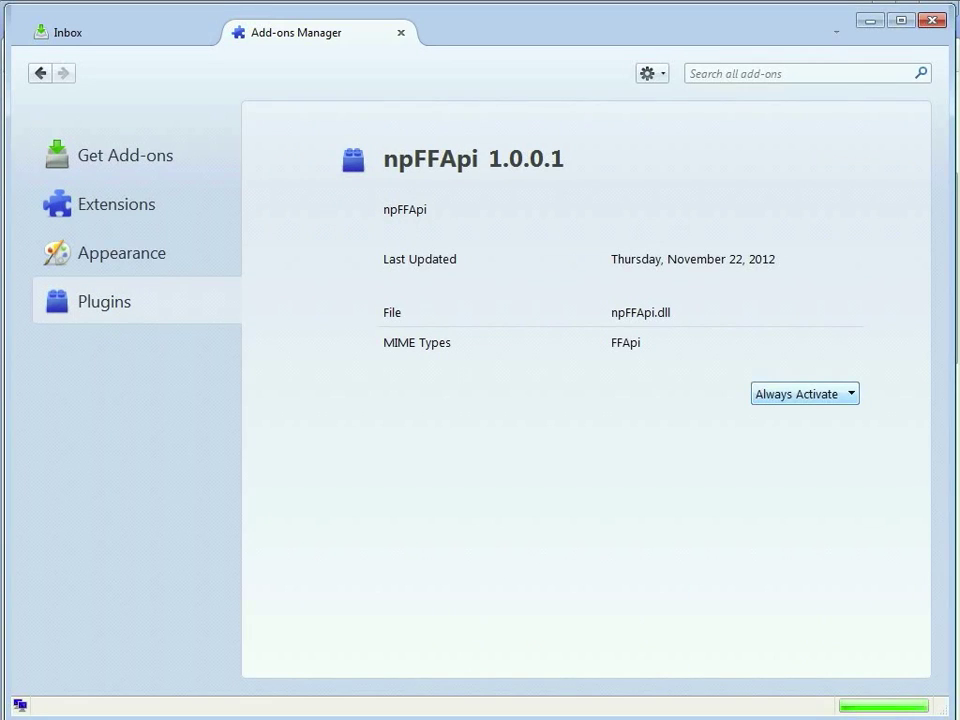
pyautogui.click(848, 393)
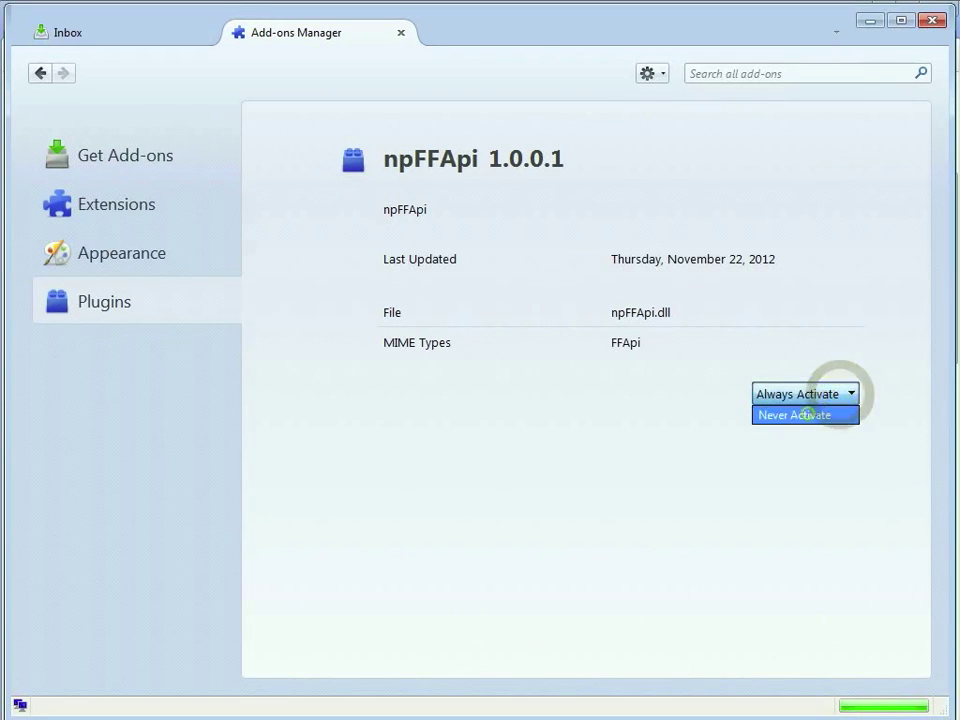
pyautogui.click(808, 413)
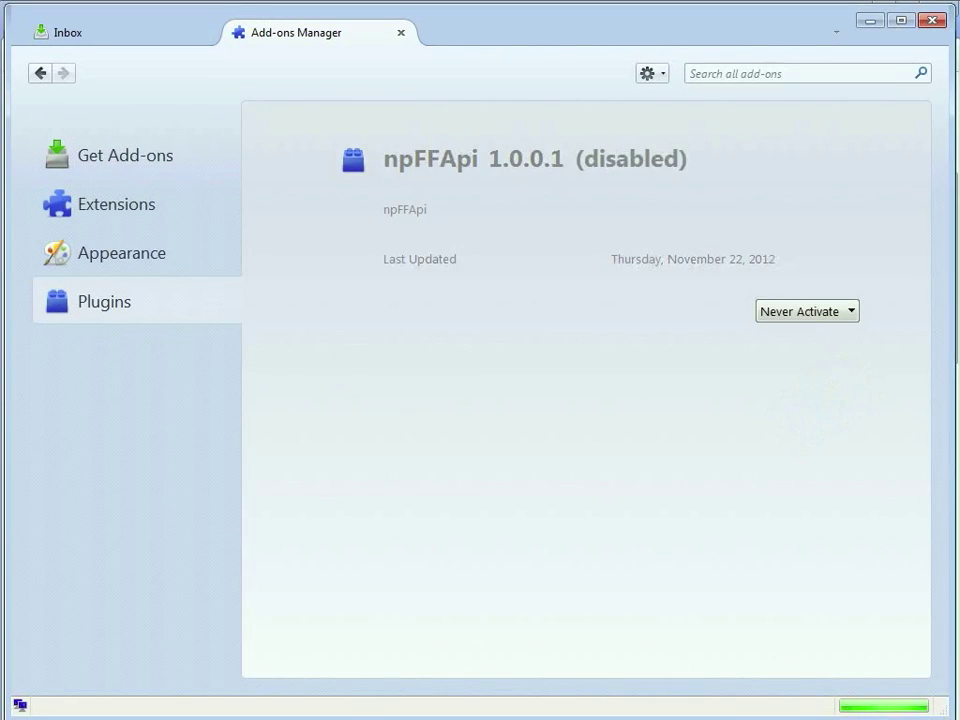
# Set the Google Update plugin to Never Activate and return to Get Add-ons.
pyautogui.click(100, 299)
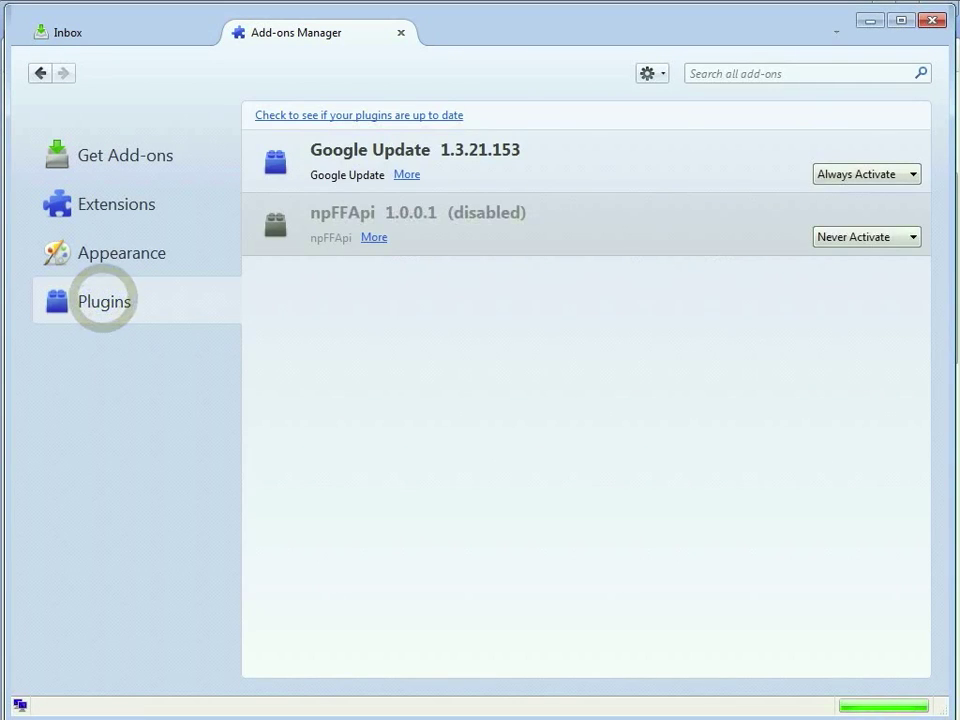
pyautogui.click(866, 174)
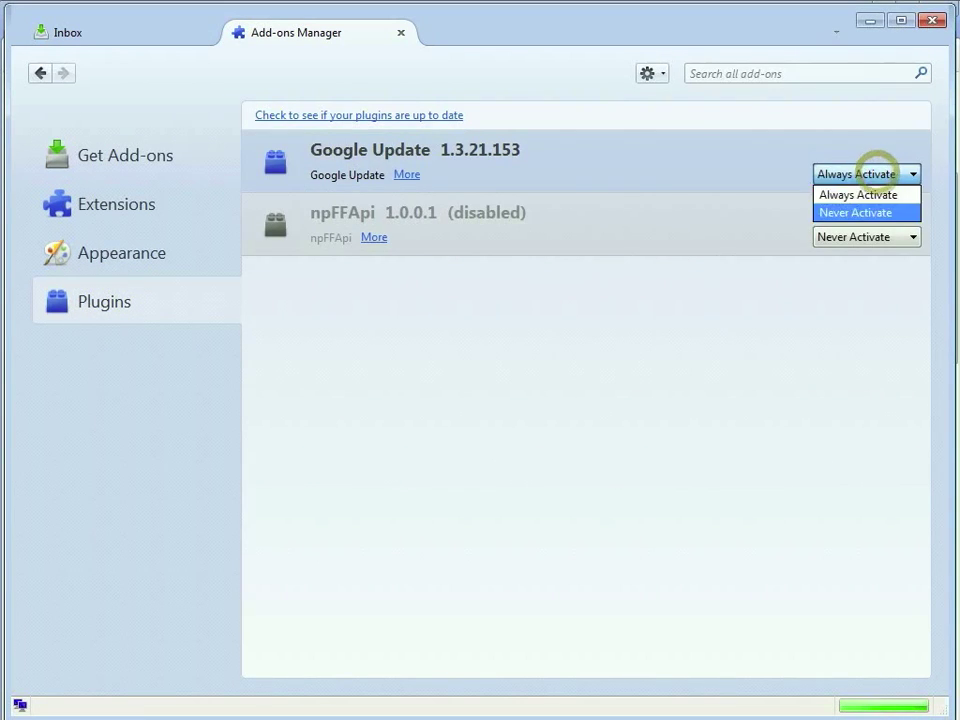
pyautogui.click(846, 211)
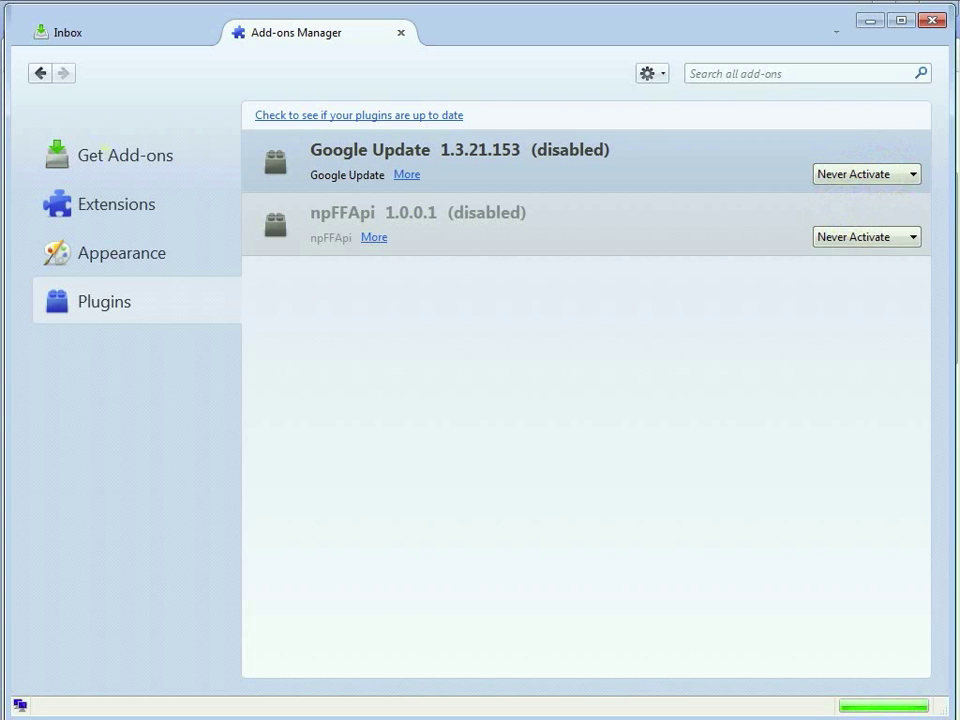
pyautogui.click(102, 150)
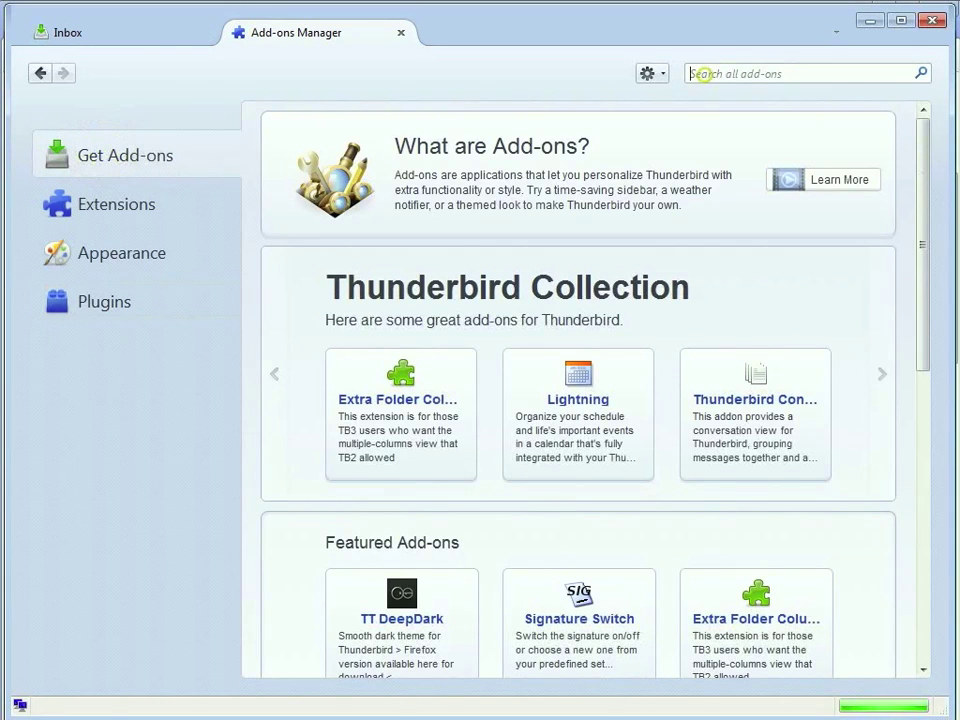
# Search add-ons for 'enigmail', install Enigmail 1.5.2 with restart now, and close the Add-ons Manager.
pyautogui.write('enig')
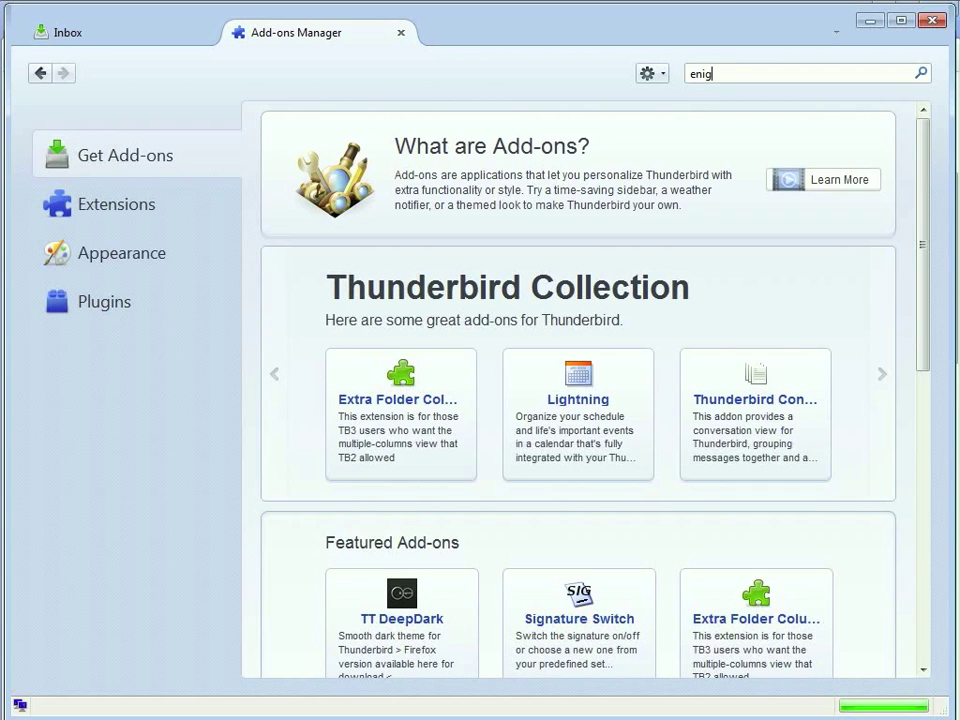
pyautogui.write('mail')
pyautogui.press('Return')
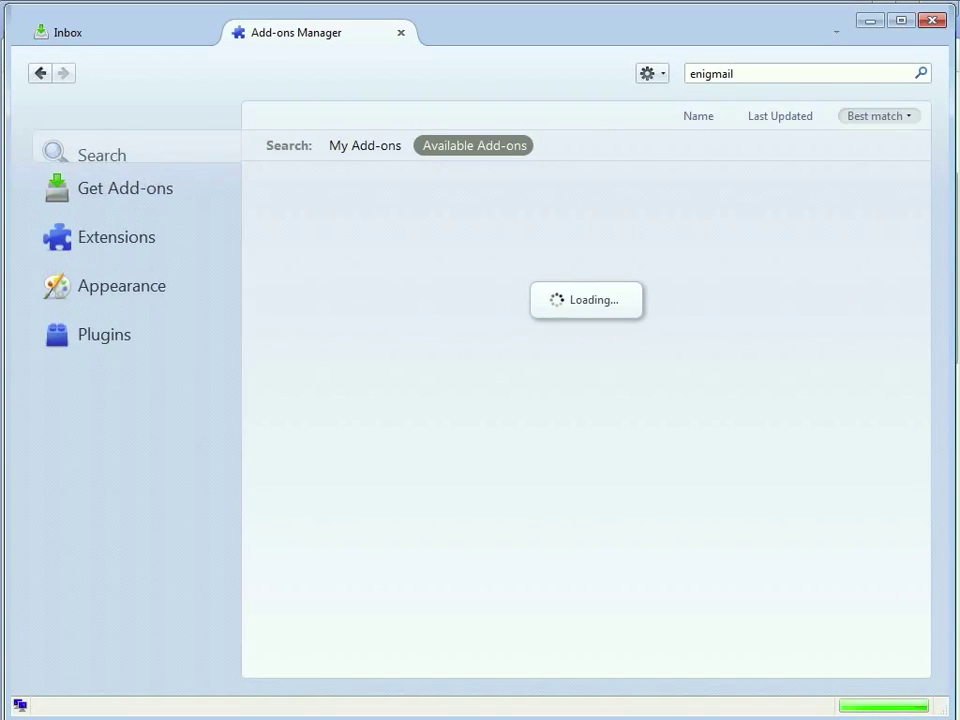
pyautogui.click(884, 202)
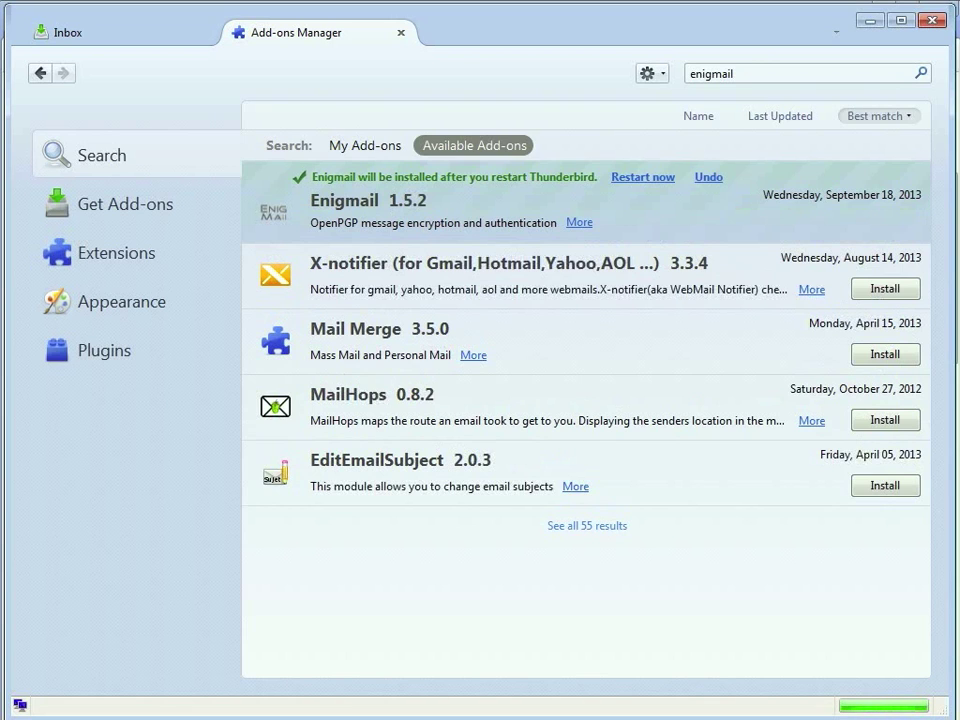
pyautogui.click(651, 180)
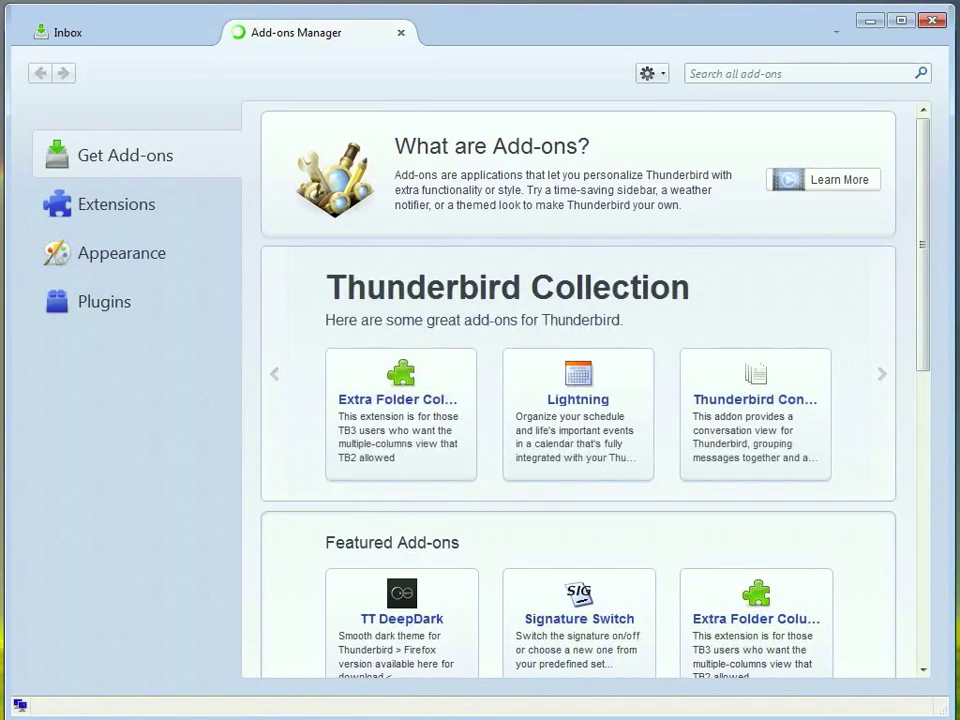
pyautogui.click(401, 32)
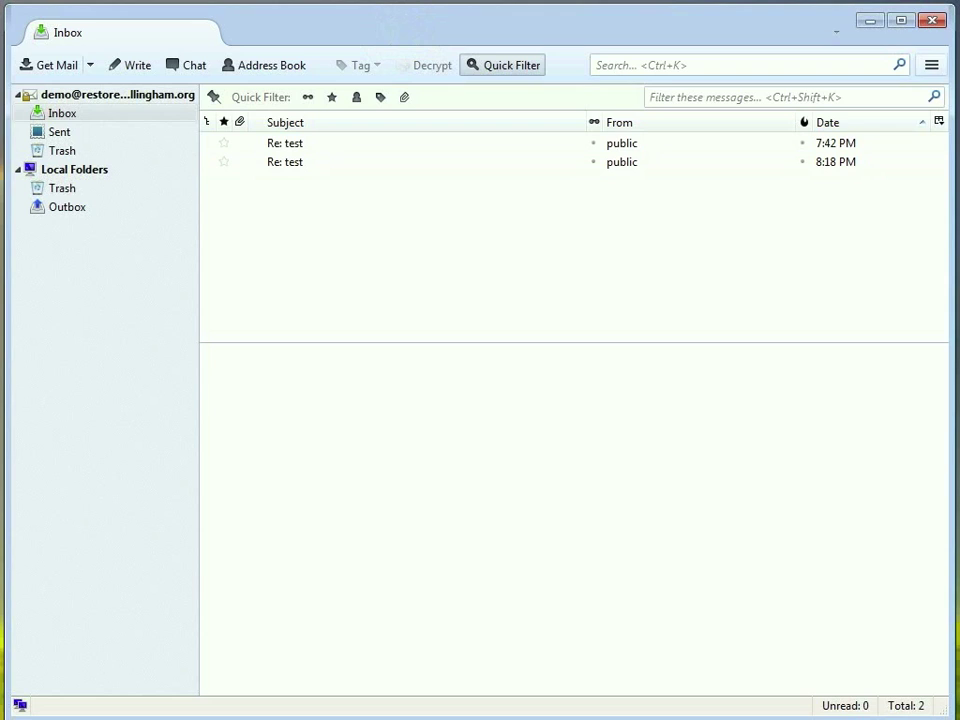
# Open OpenPGP Key Management from the app menu and begin generating a new key pair.
pyautogui.click(931, 65)
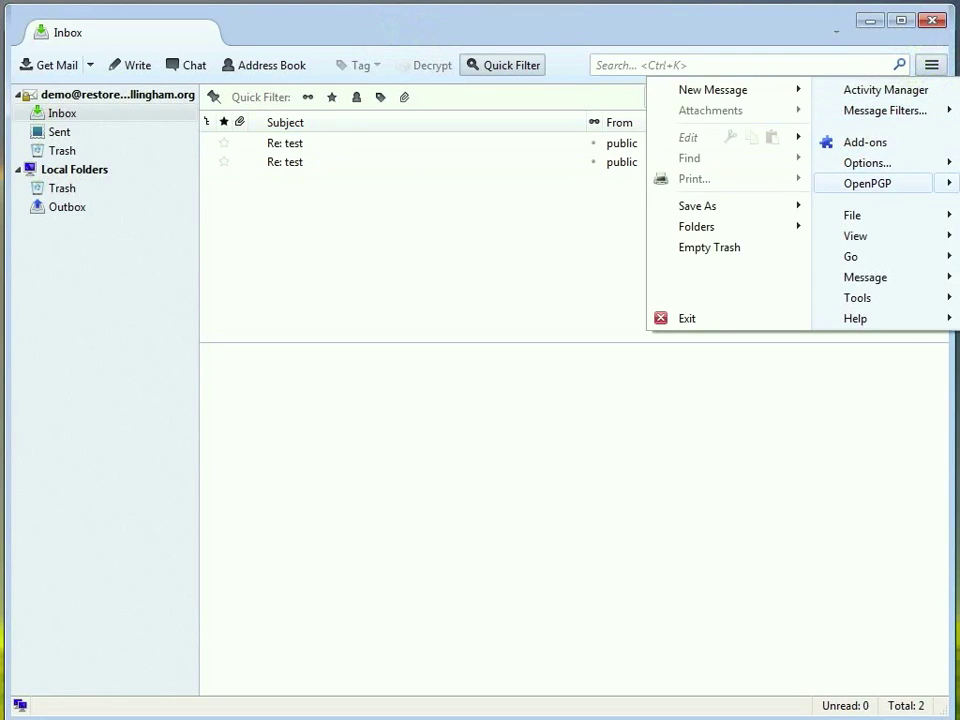
pyautogui.moveTo(867, 183)
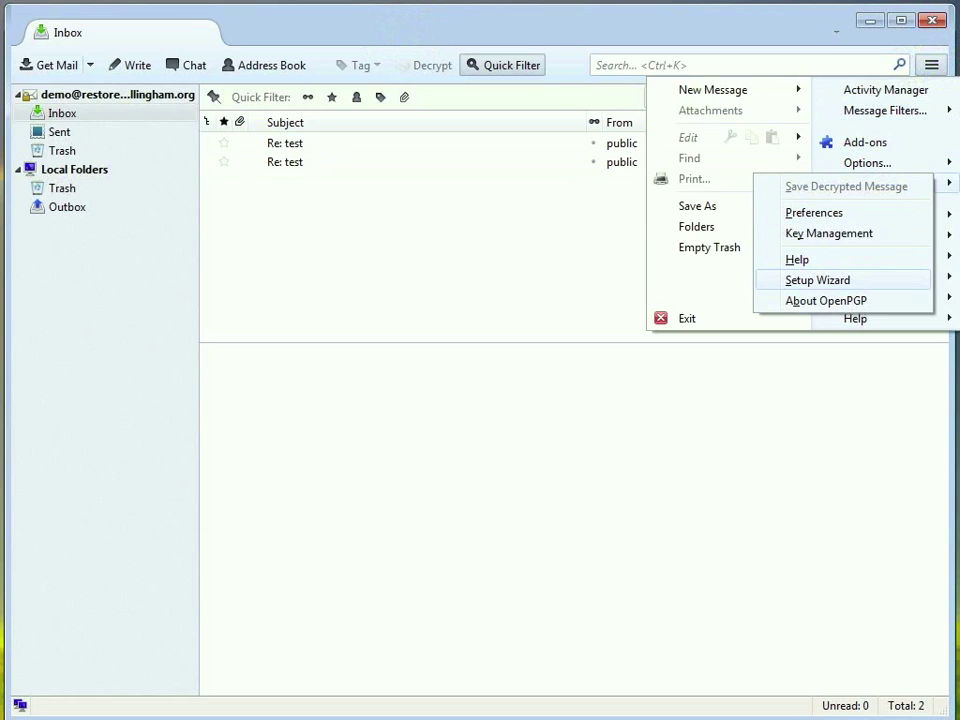
pyautogui.click(829, 233)
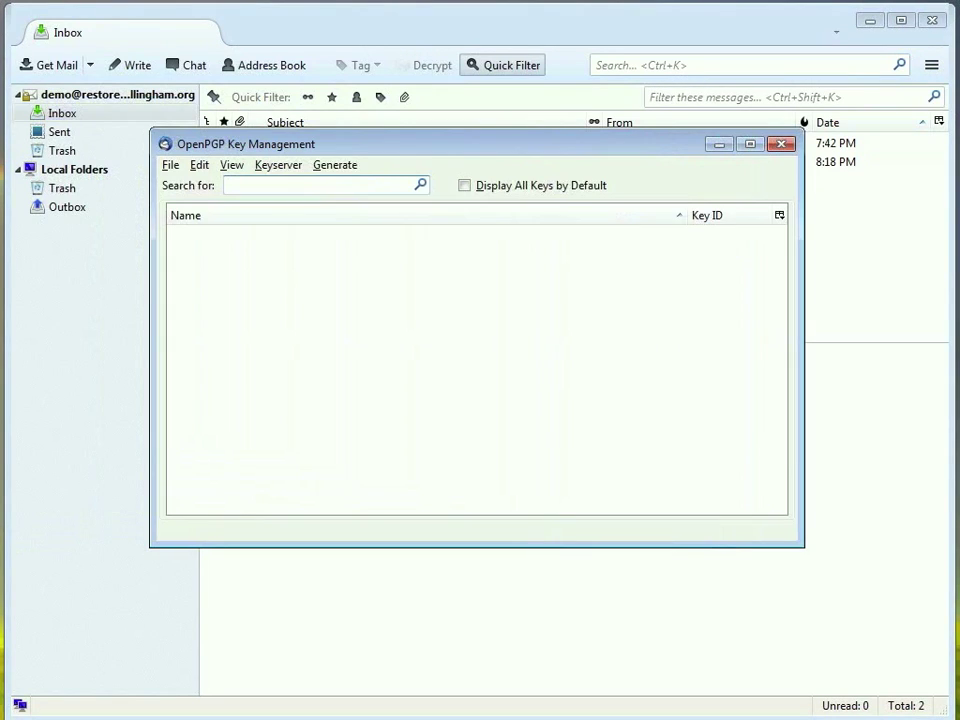
pyautogui.click(334, 165)
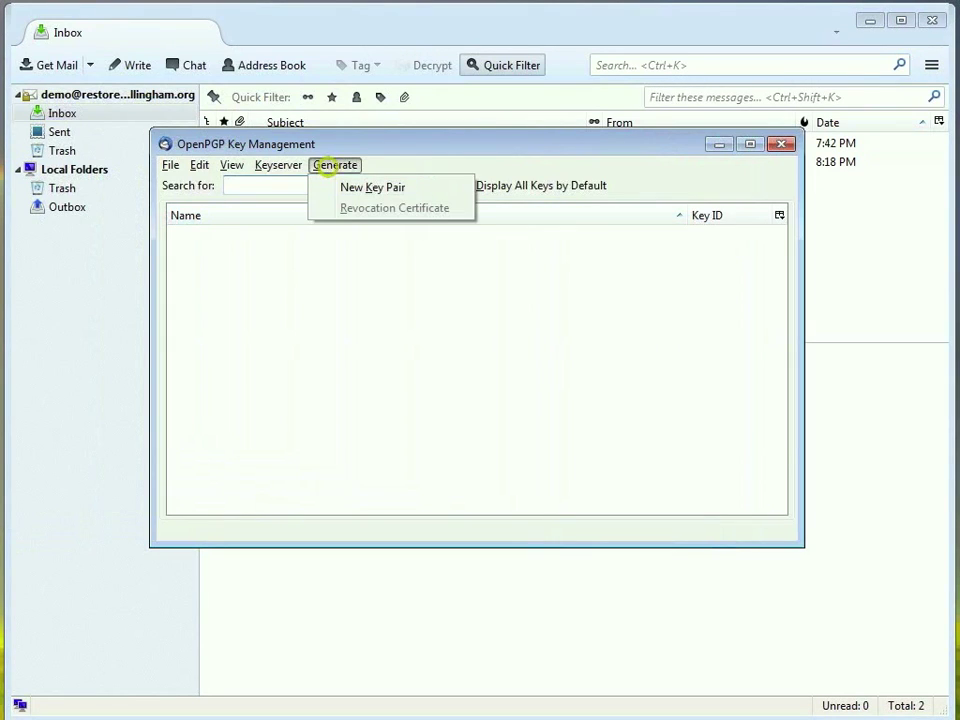
pyautogui.click(363, 186)
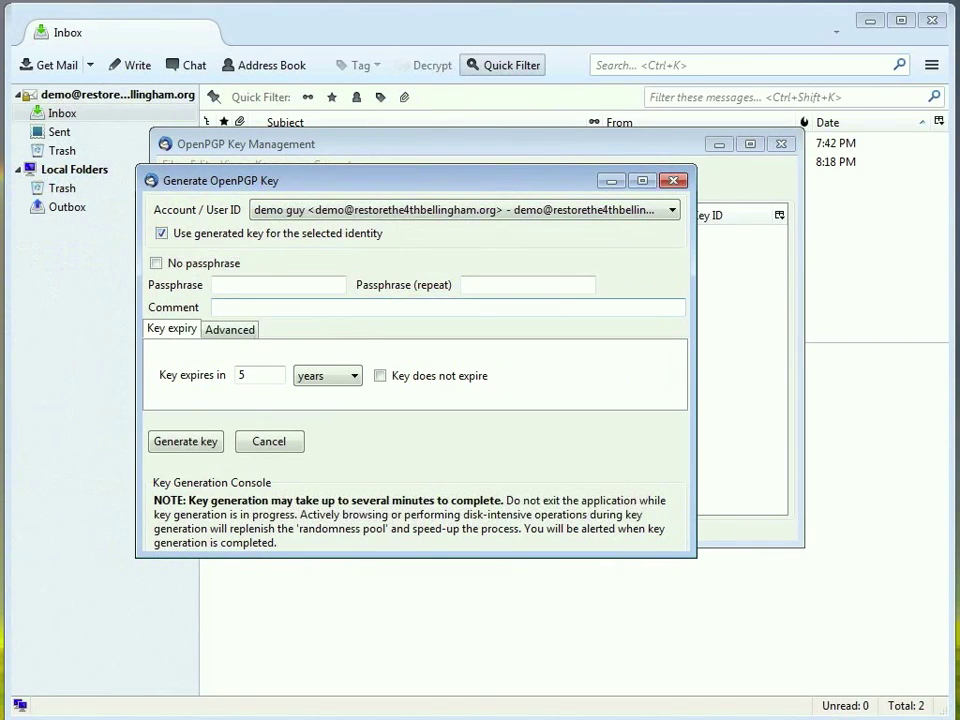
# Enter and repeat a key passphrase, set the key to 4096-bit RSA, and start generation.
pyautogui.click(229, 287)
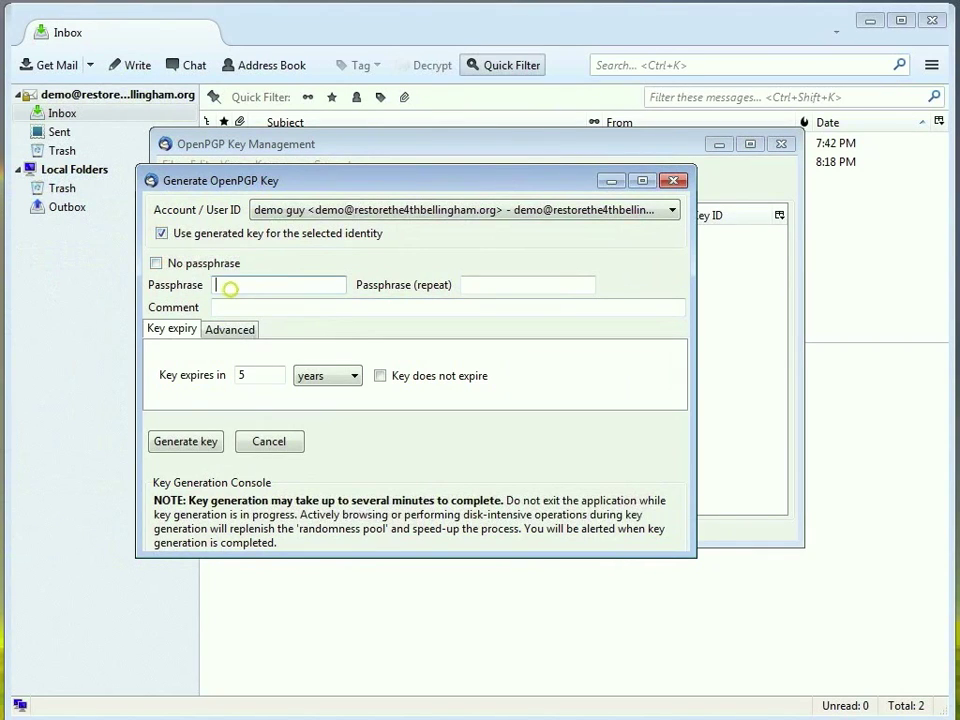
pyautogui.write('••••••••••••••')
pyautogui.press('Tab')
pyautogui.write('••••••••••')
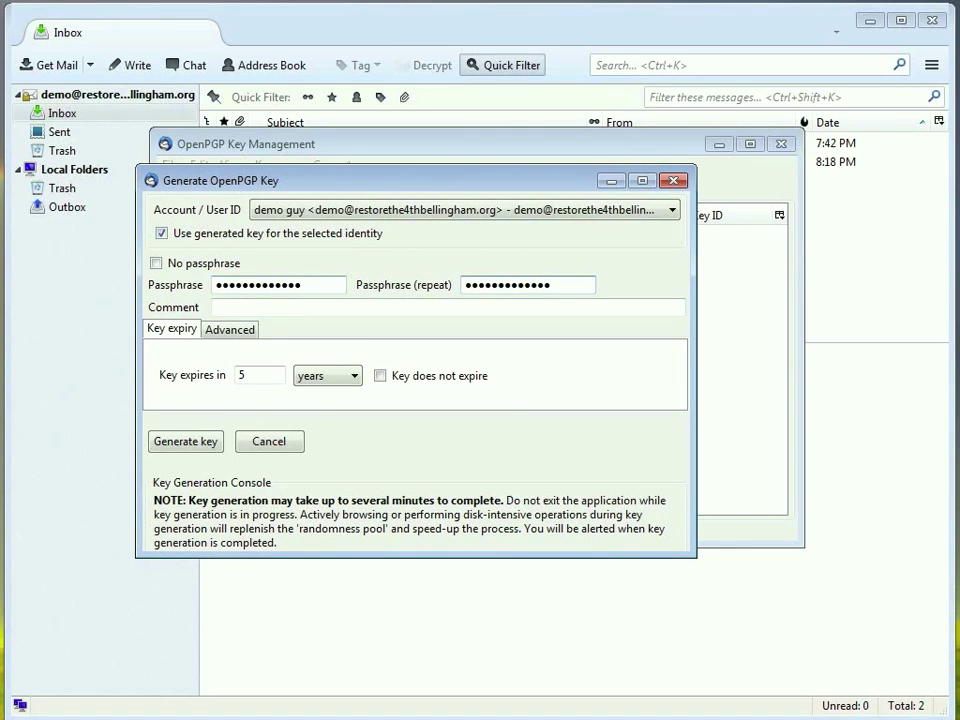
pyautogui.click(229, 329)
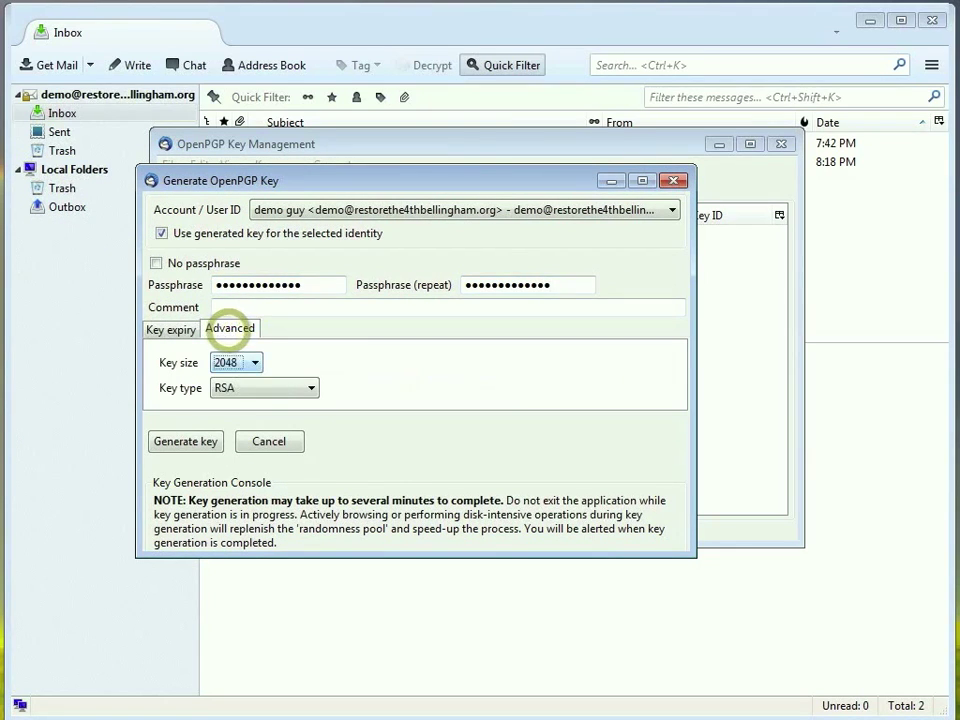
pyautogui.click(240, 362)
pyautogui.click(228, 418)
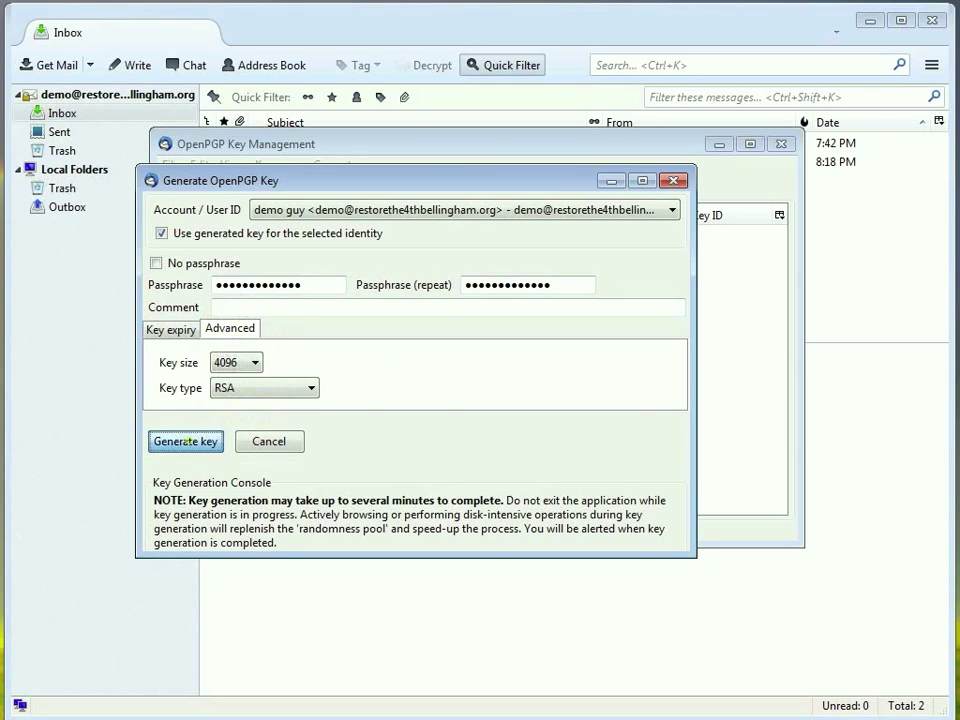
pyautogui.click(185, 441)
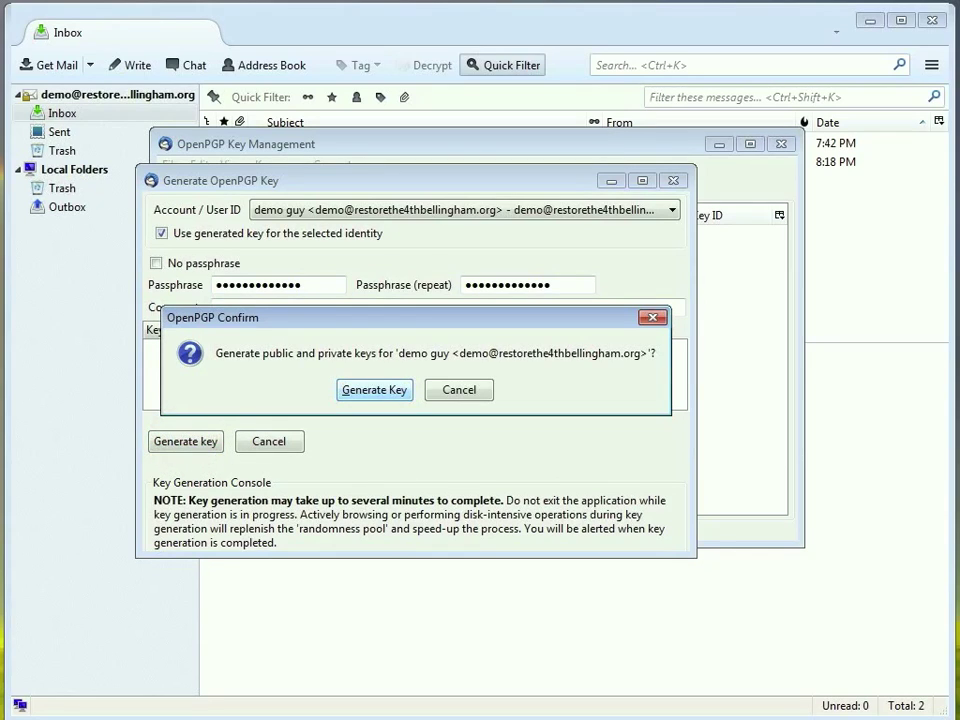
# Confirm key generation and save a revocation certificate to Documents, unlocking it with the passphrase.
pyautogui.click(376, 389)
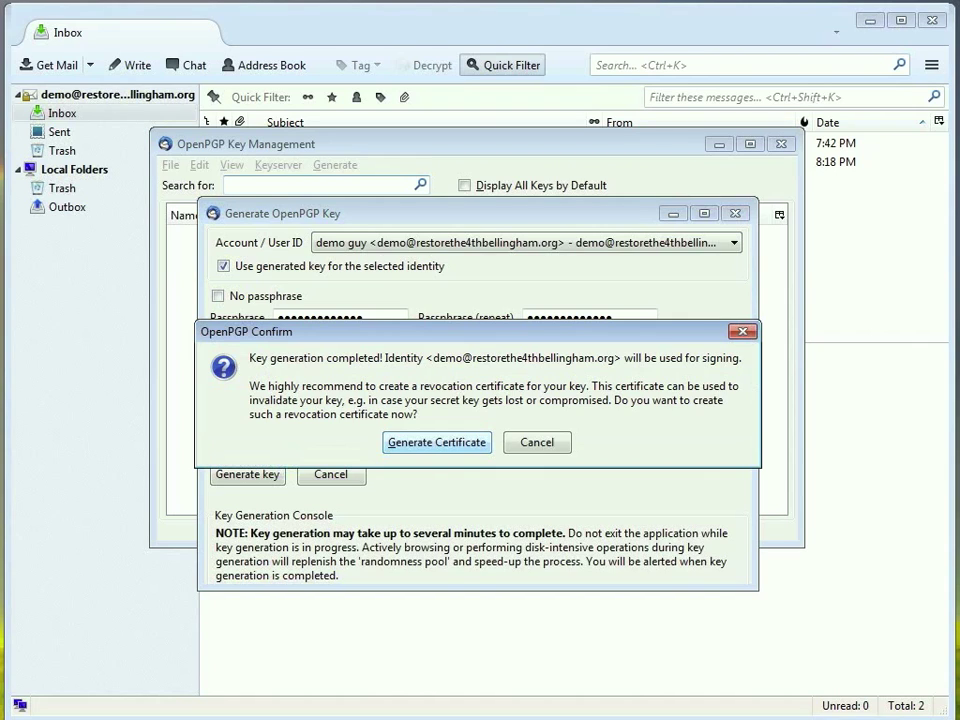
pyautogui.click(437, 442)
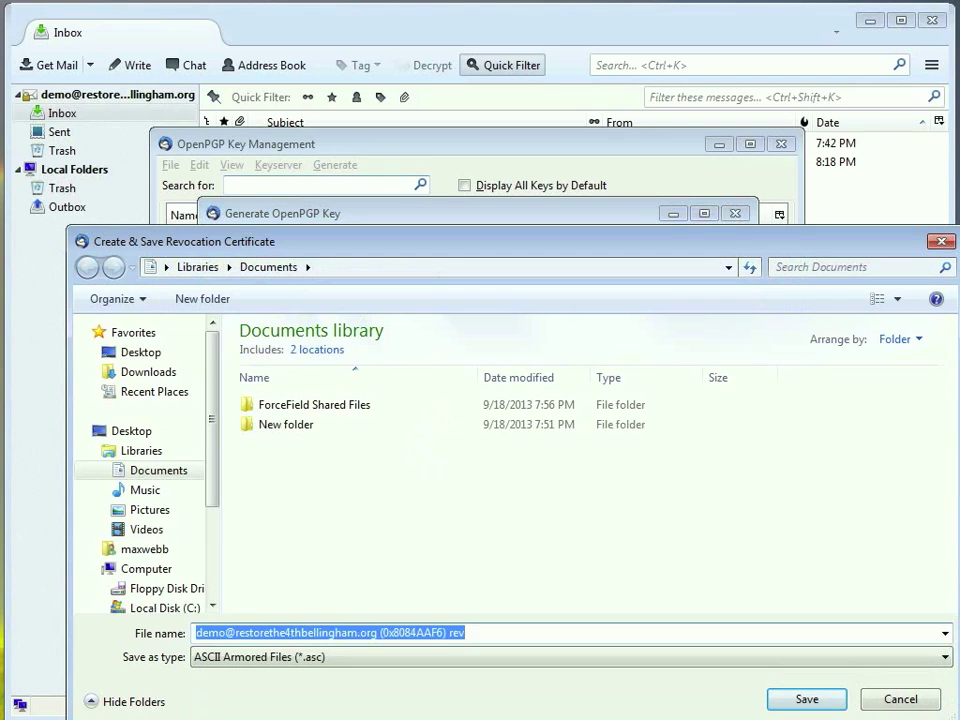
pyautogui.click(790, 697)
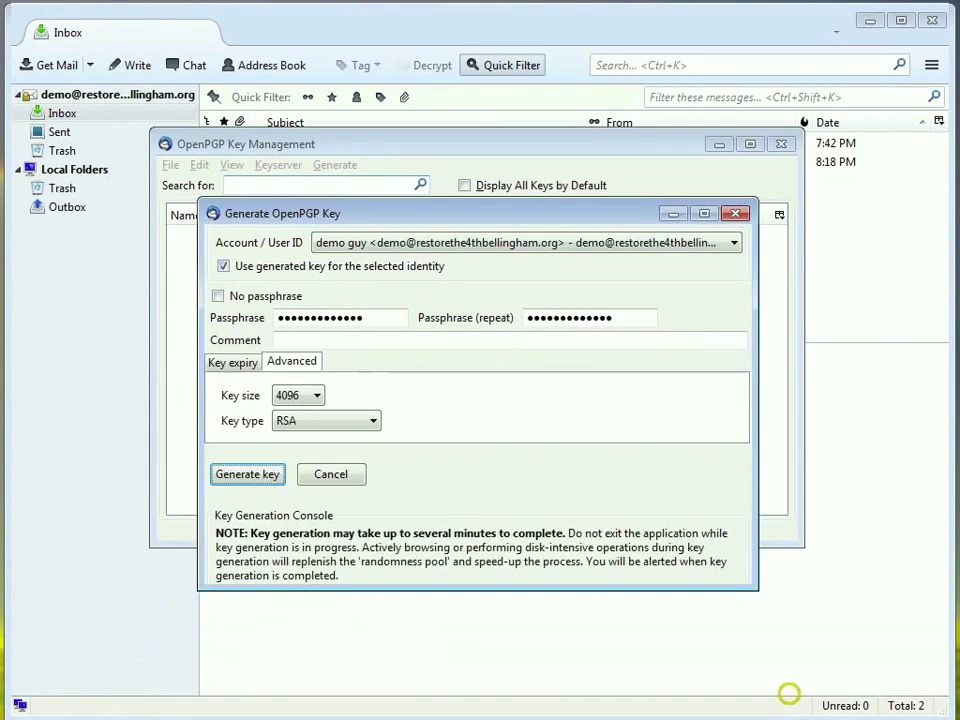
pyautogui.click(318, 484)
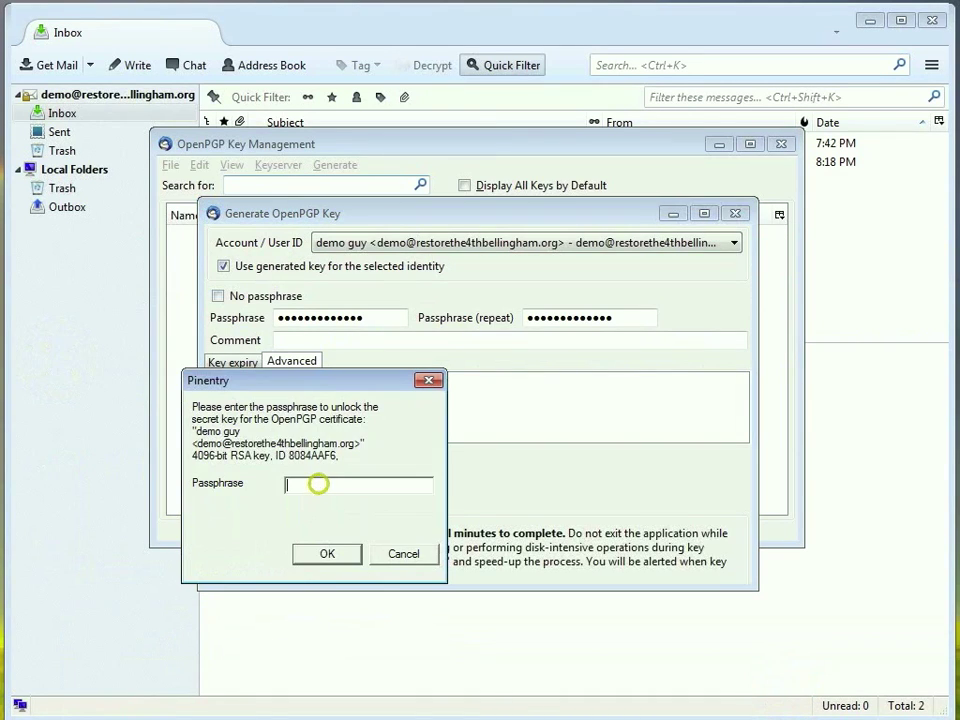
pyautogui.write('****')
pyautogui.click(333, 548)
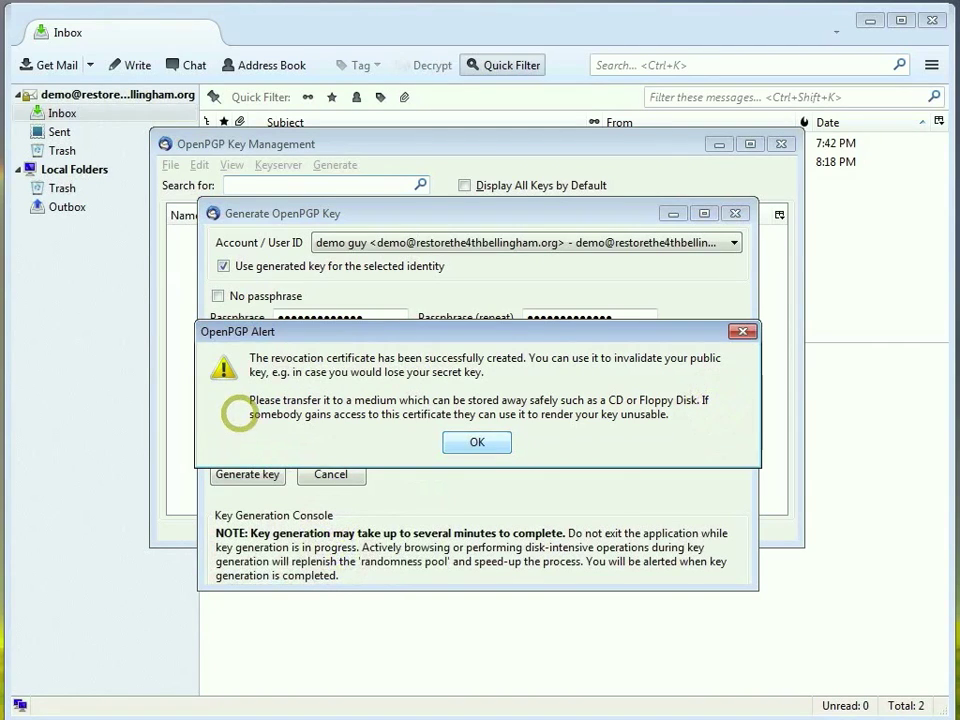
pyautogui.click(477, 442)
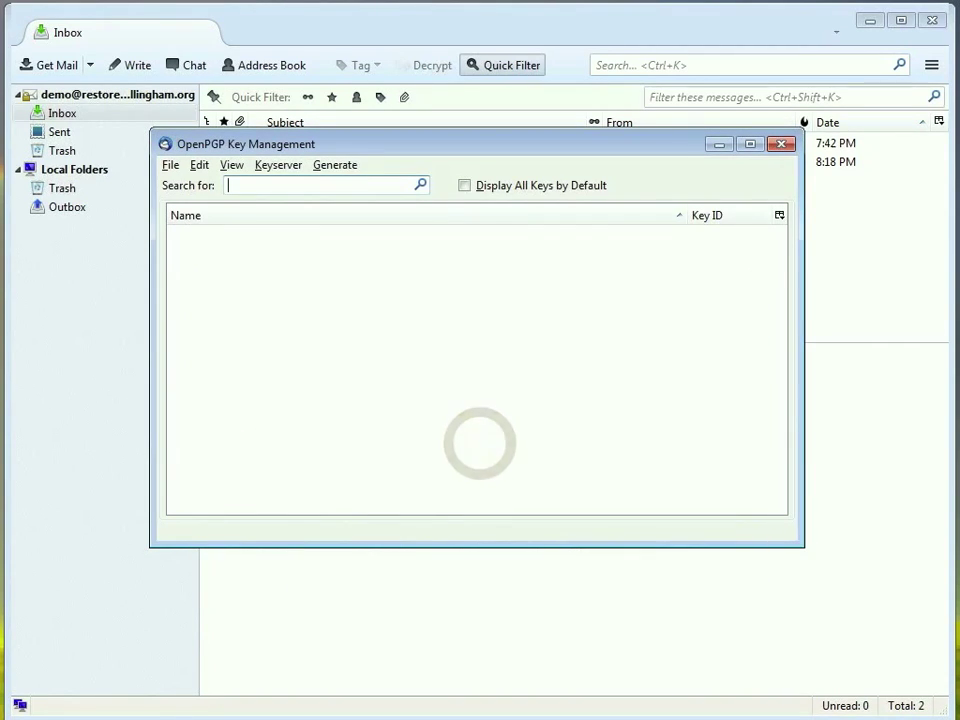
# Enable Display All Keys by Default, then reopen Key Management from the ≡ menu to see key 8084AAF6.
pyautogui.click(464, 185)
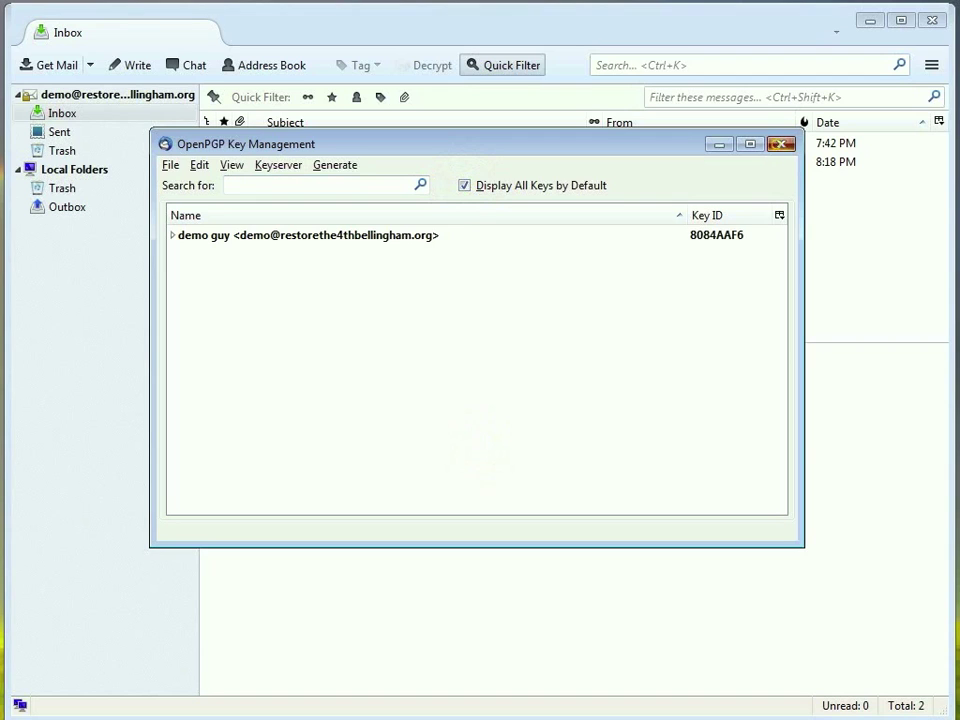
pyautogui.click(780, 144)
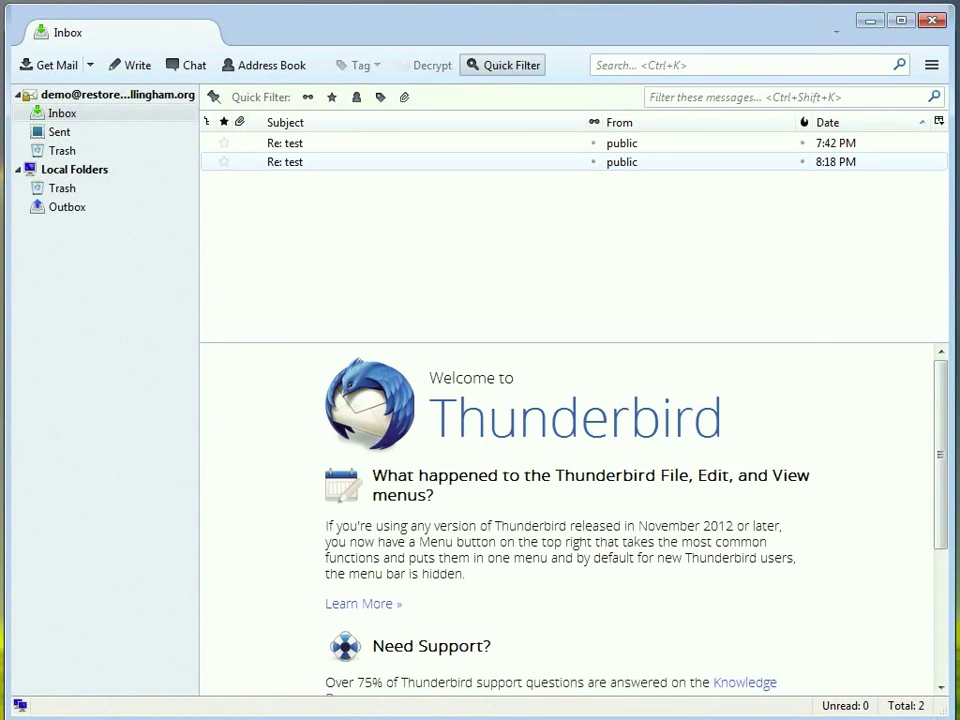
pyautogui.click(285, 143)
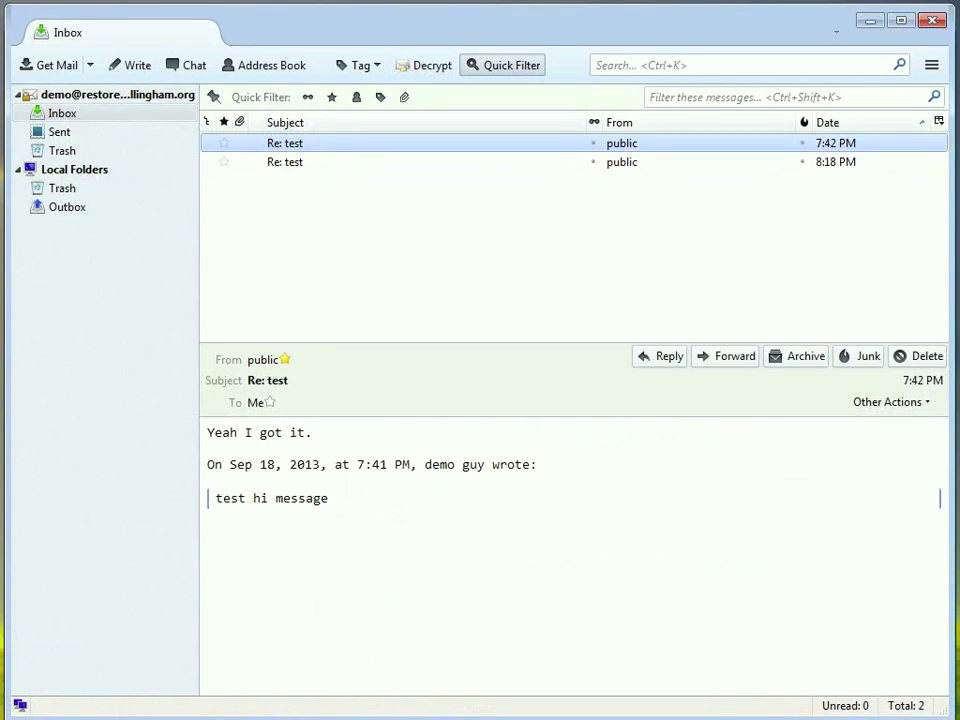
pyautogui.click(931, 65)
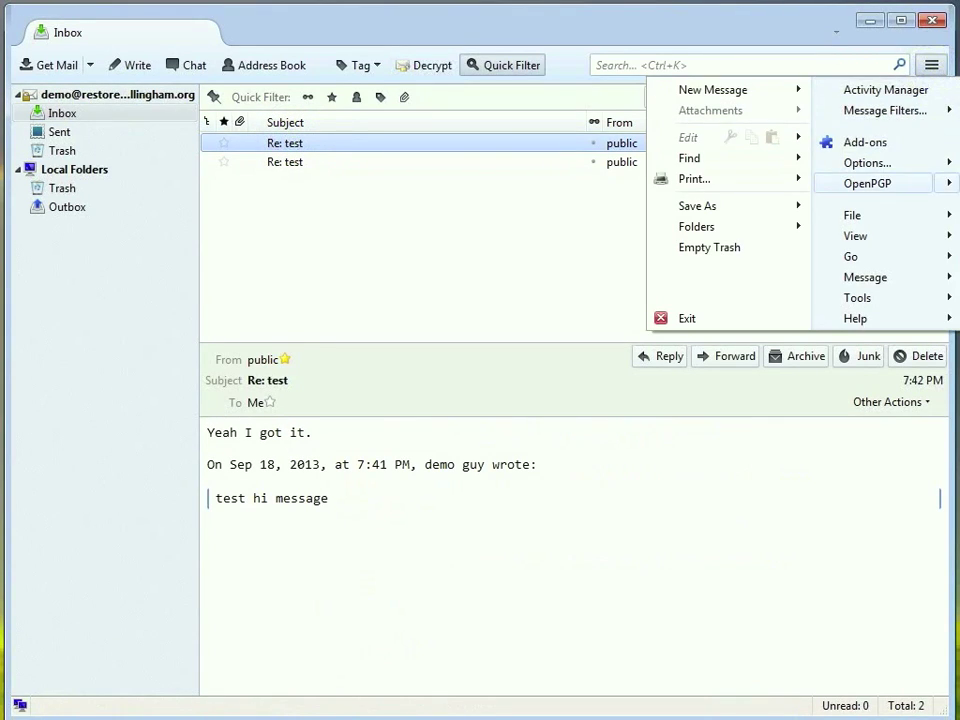
pyautogui.click(868, 183)
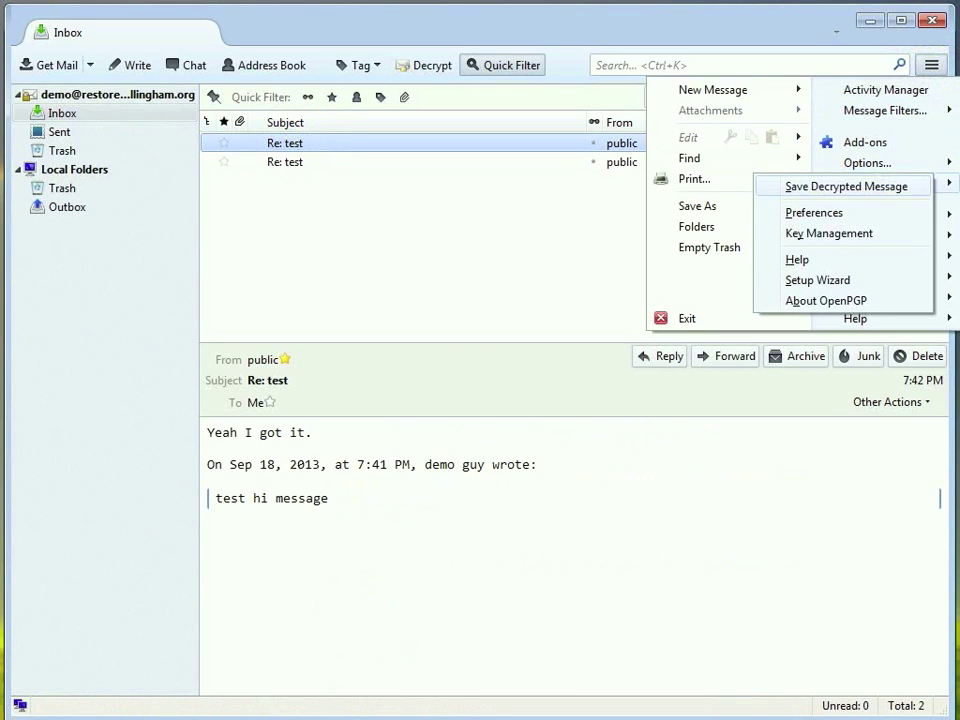
pyautogui.click(829, 233)
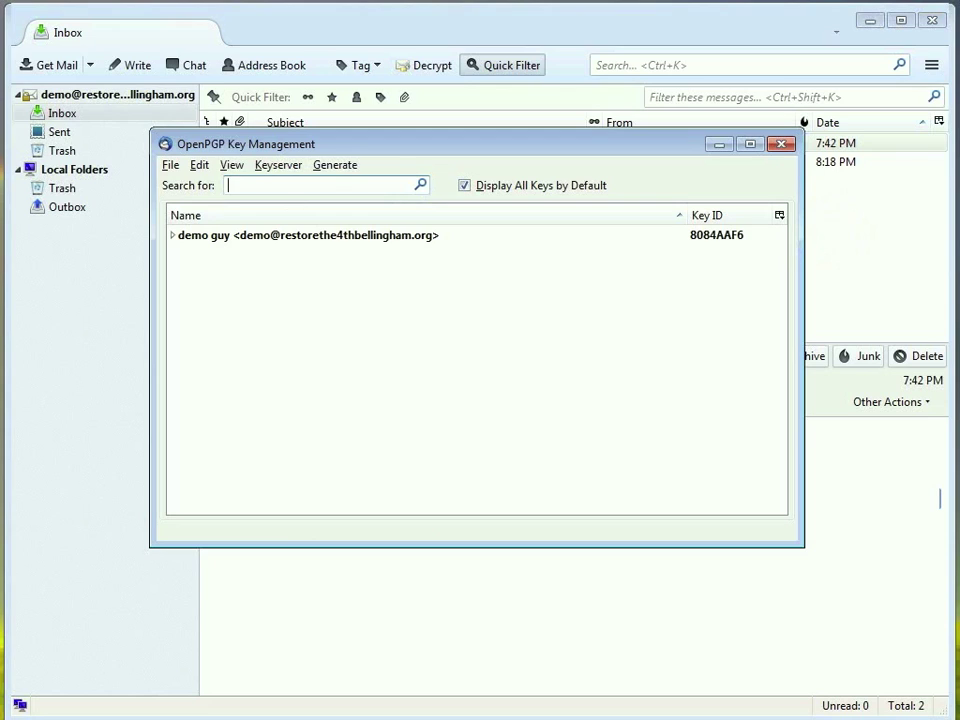
# Email the new public key 0x8084AAF6.asc to the correspondent with the subject 'my public key'.
pyautogui.rightClick(214, 236)
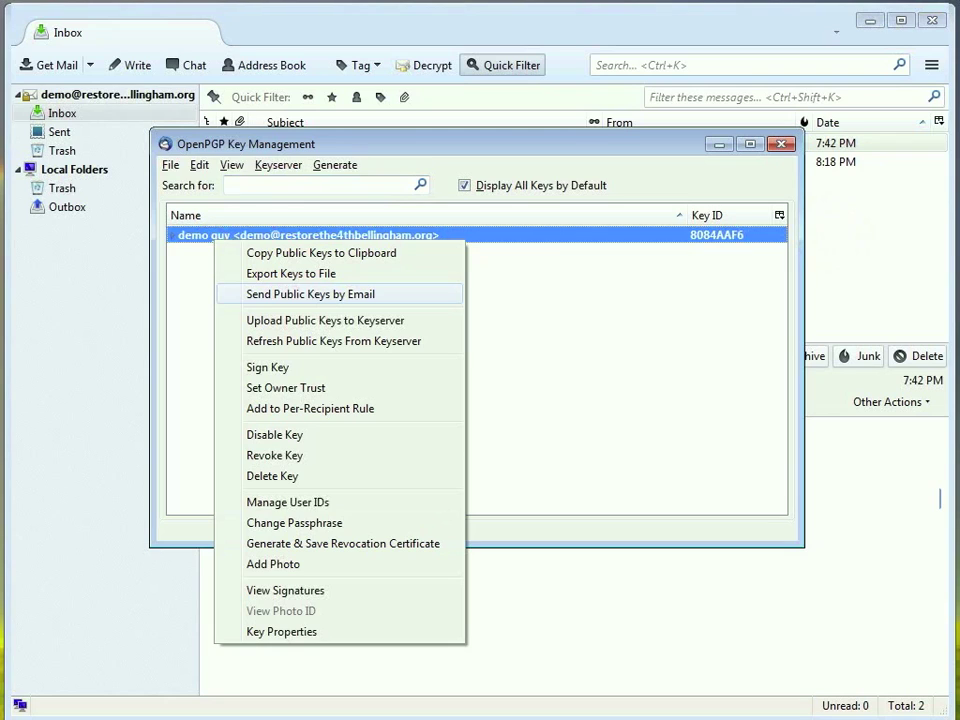
pyautogui.click(296, 293)
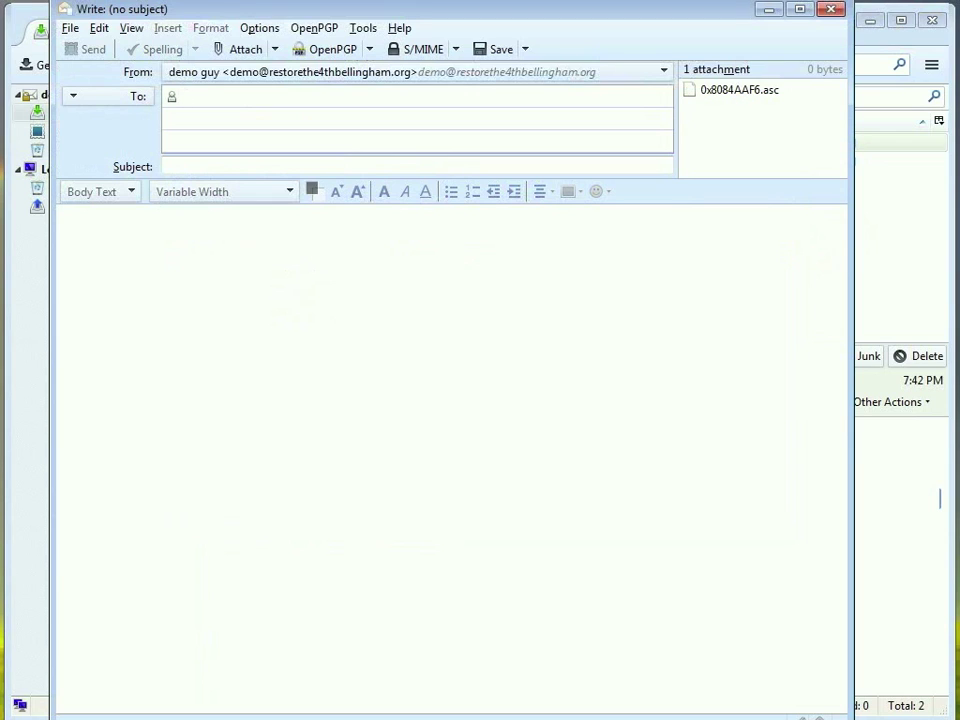
pyautogui.write('publ')
pyautogui.press('Tab')
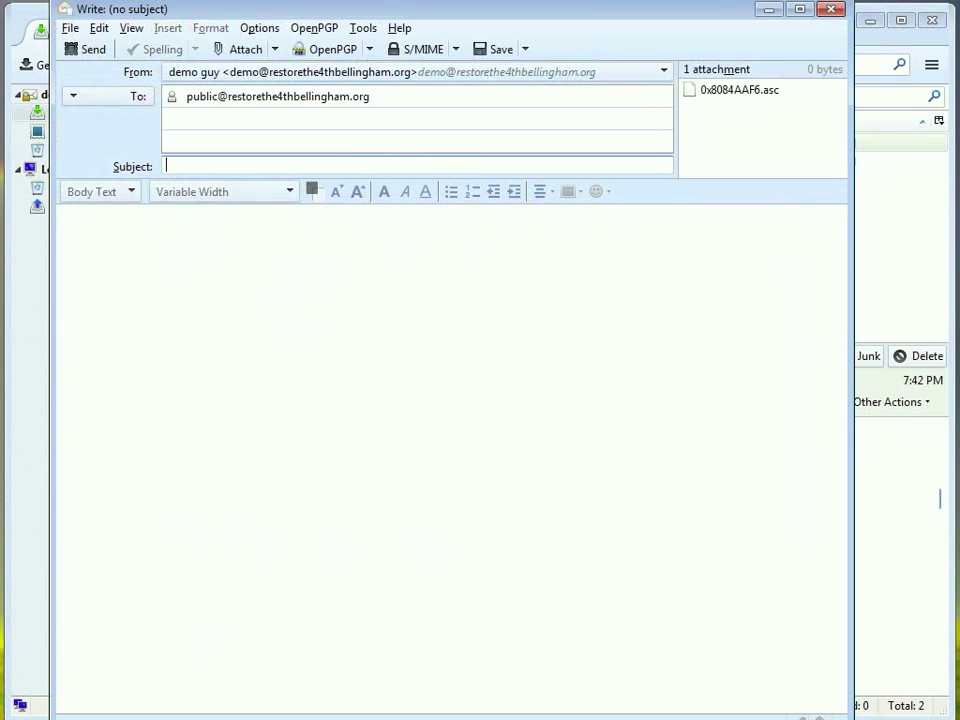
pyautogui.write('my public key')
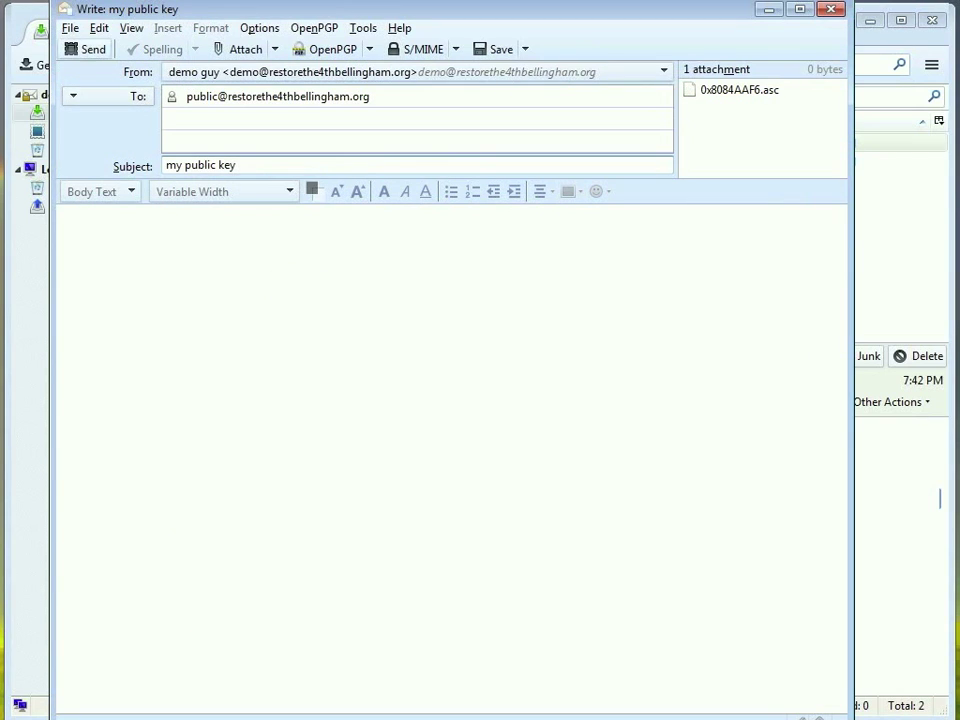
pyautogui.click(88, 48)
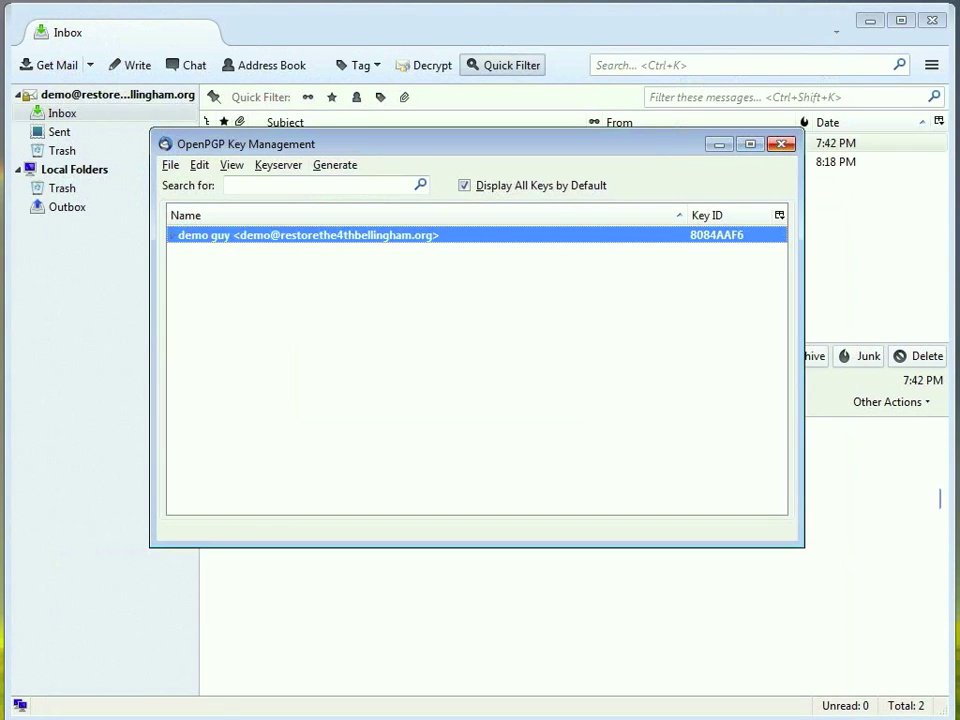
# Get new mail, open 'Re: my public key', and save the attached 909AC4B9.asc to Documents.
pyautogui.click(781, 144)
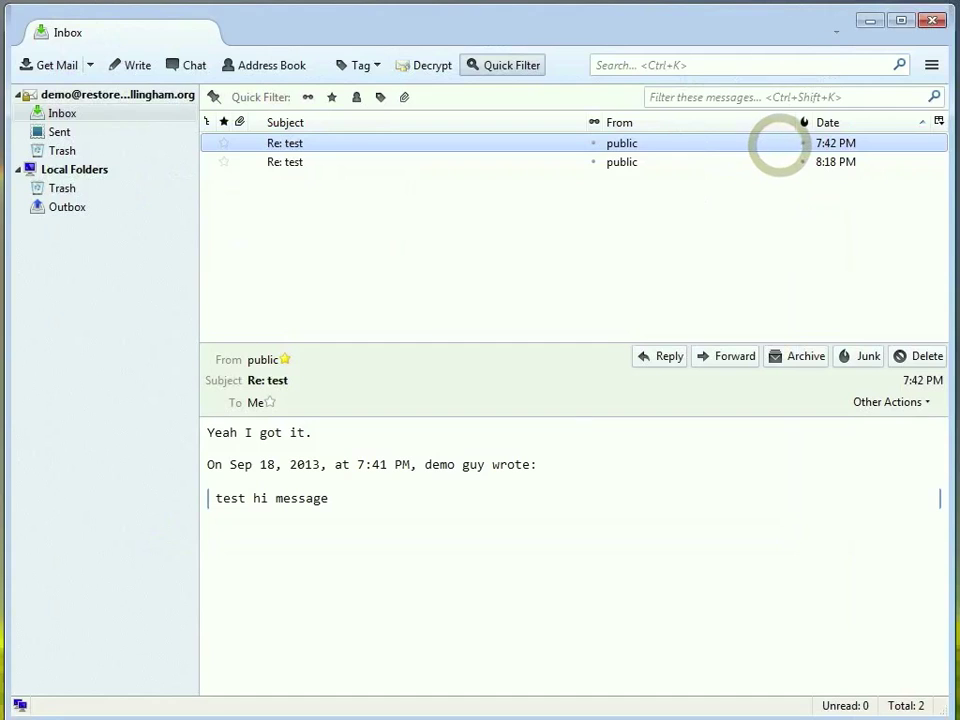
pyautogui.click(40, 63)
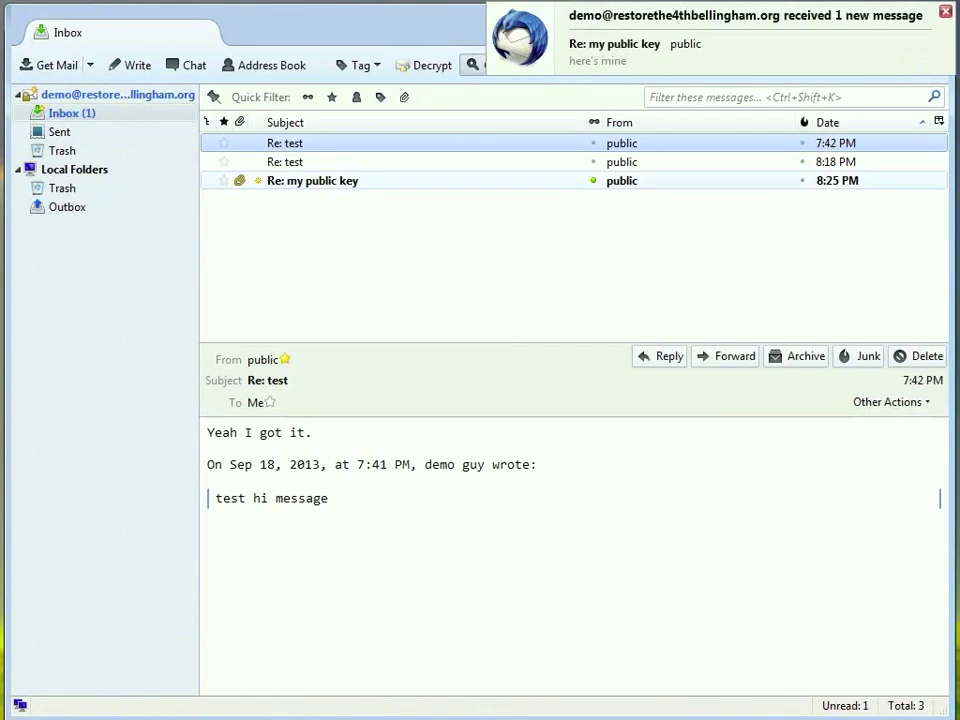
pyautogui.click(314, 181)
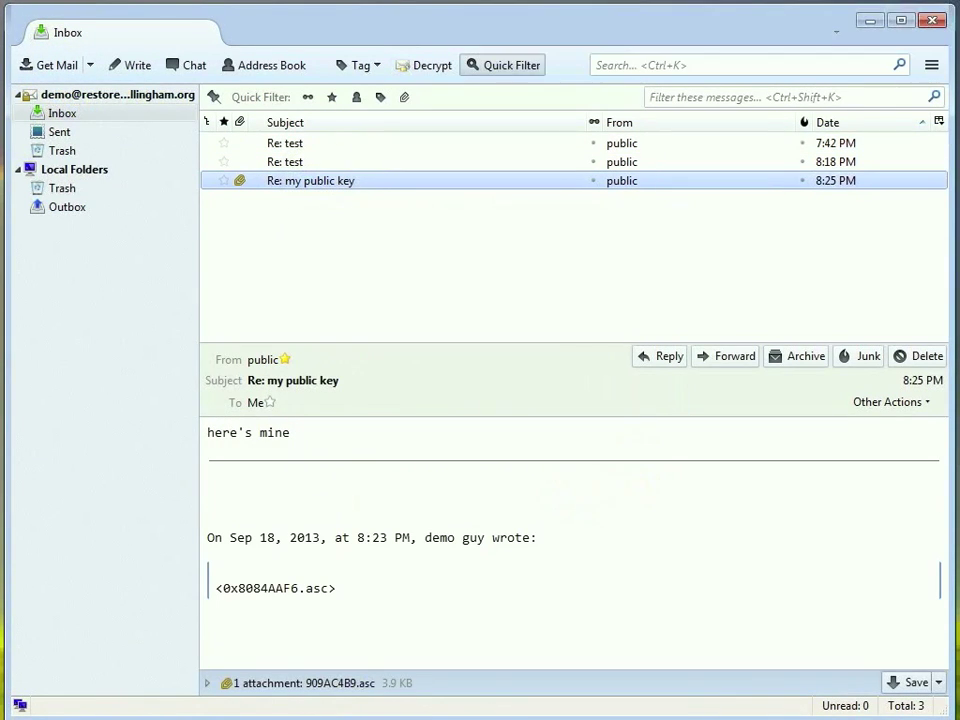
pyautogui.click(910, 682)
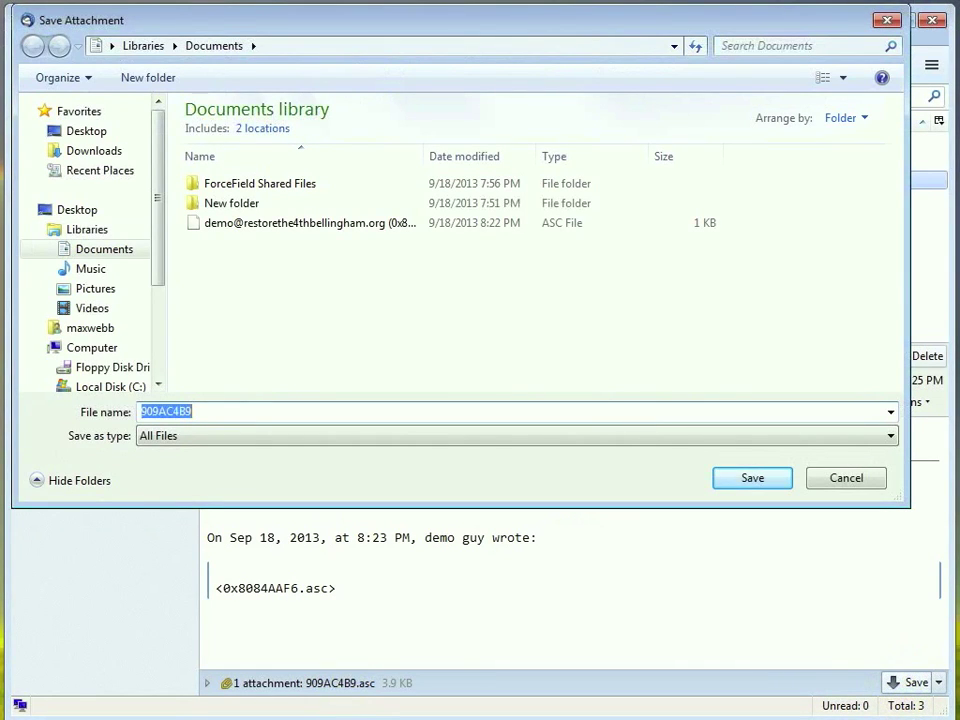
pyautogui.click(765, 474)
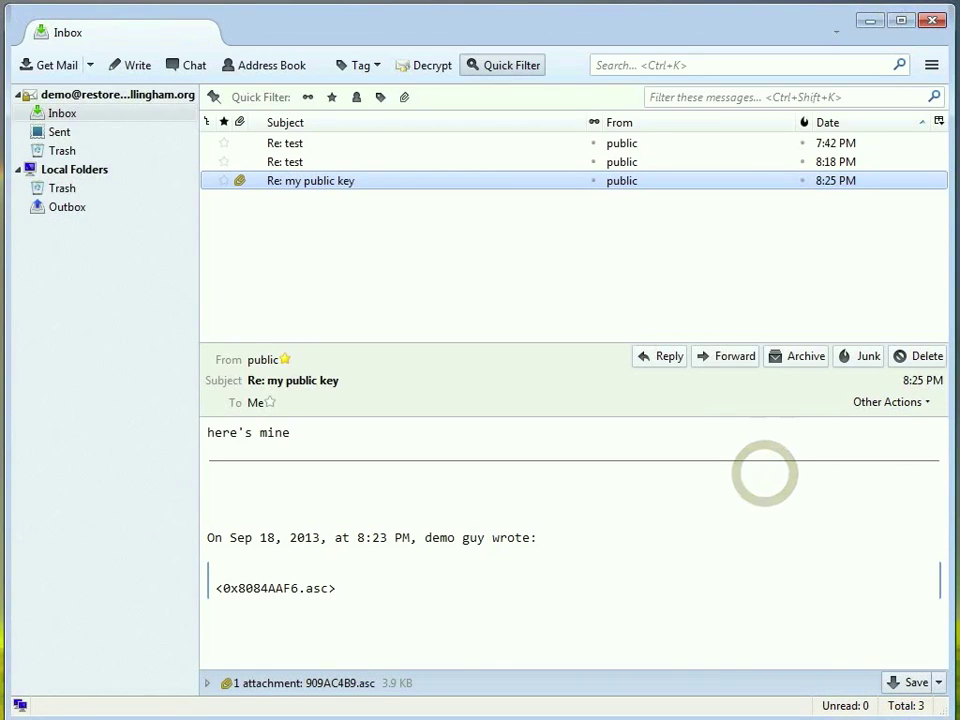
pyautogui.click(931, 64)
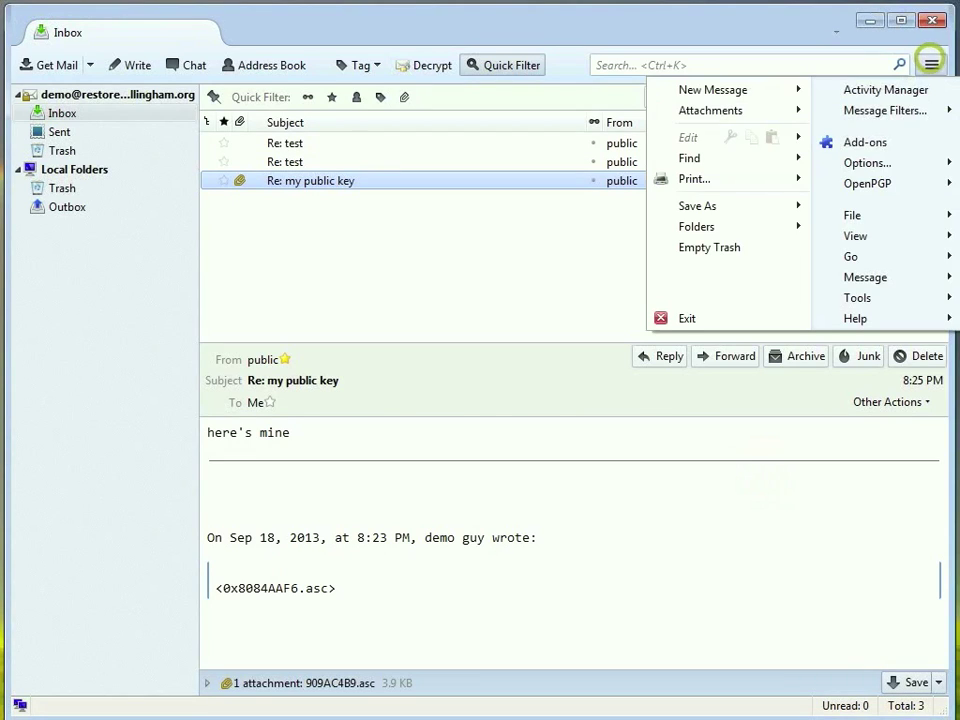
# Import 909AC4B9.asc into the keyring via Key Management's File > Import Keys from File.
pyautogui.moveTo(866, 163)
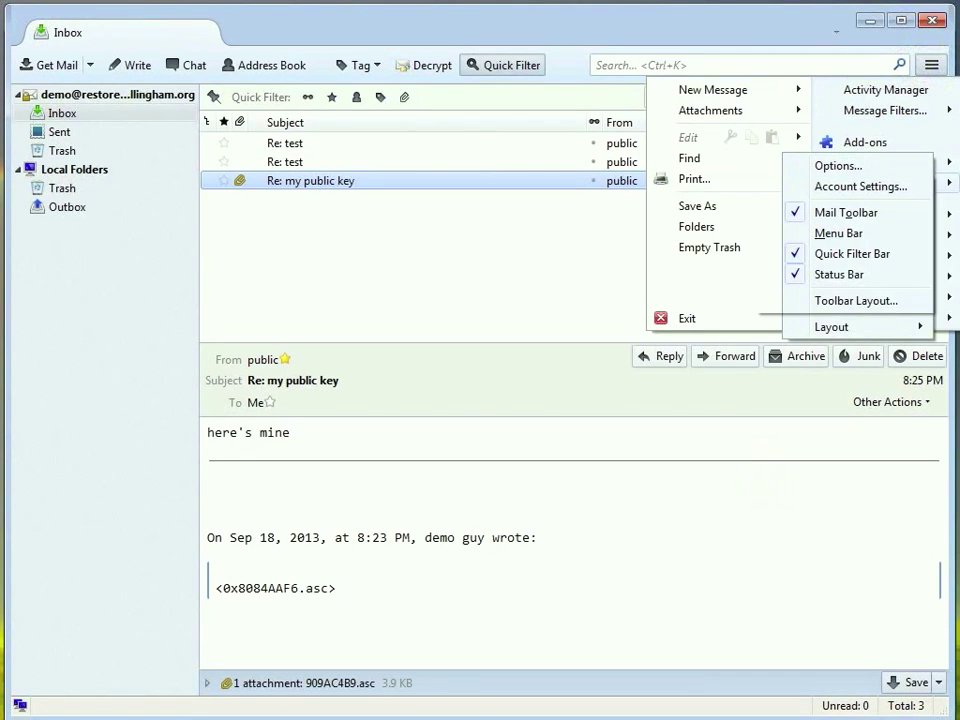
pyautogui.click(829, 233)
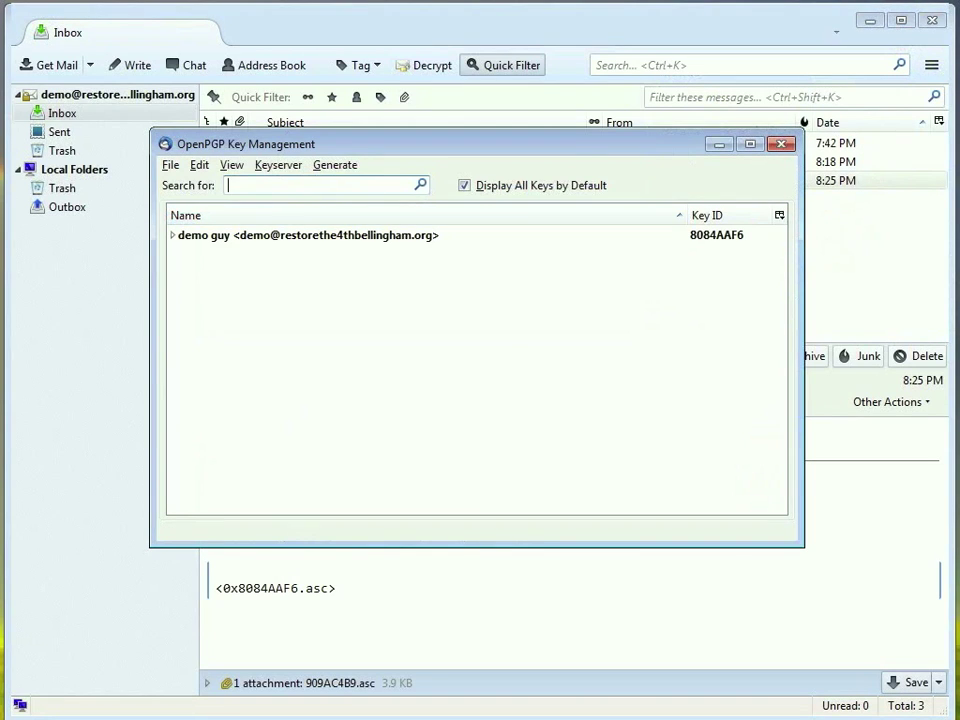
pyautogui.click(170, 165)
pyautogui.click(214, 186)
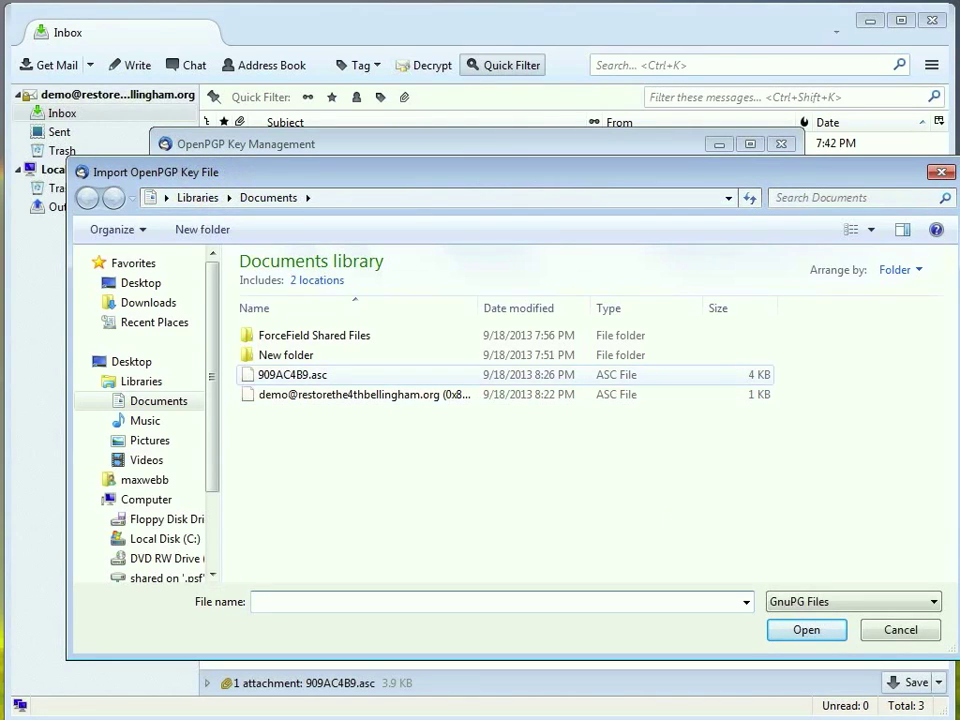
pyautogui.click(806, 630)
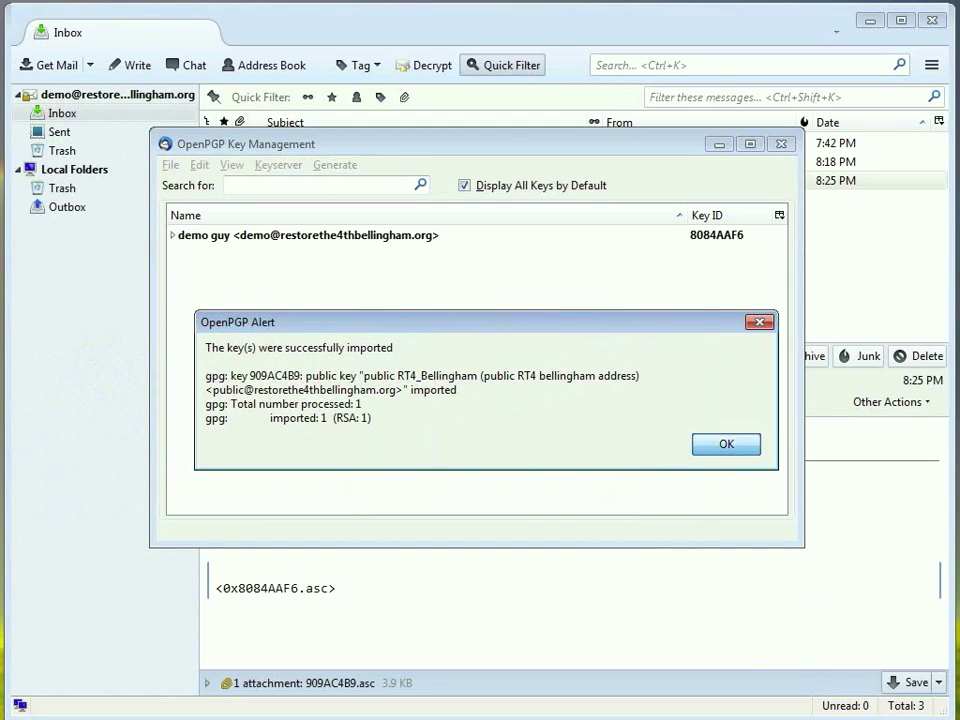
pyautogui.click(724, 444)
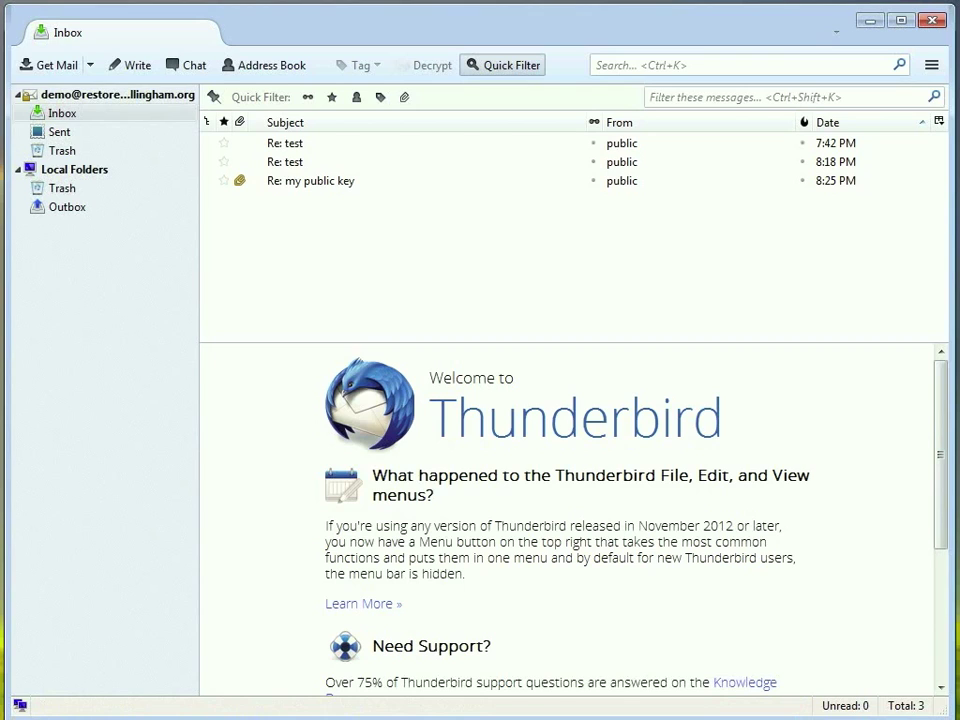
# Uncheck Compose messages in HTML format under the account's Composition & Addressing settings.
pyautogui.click(931, 65)
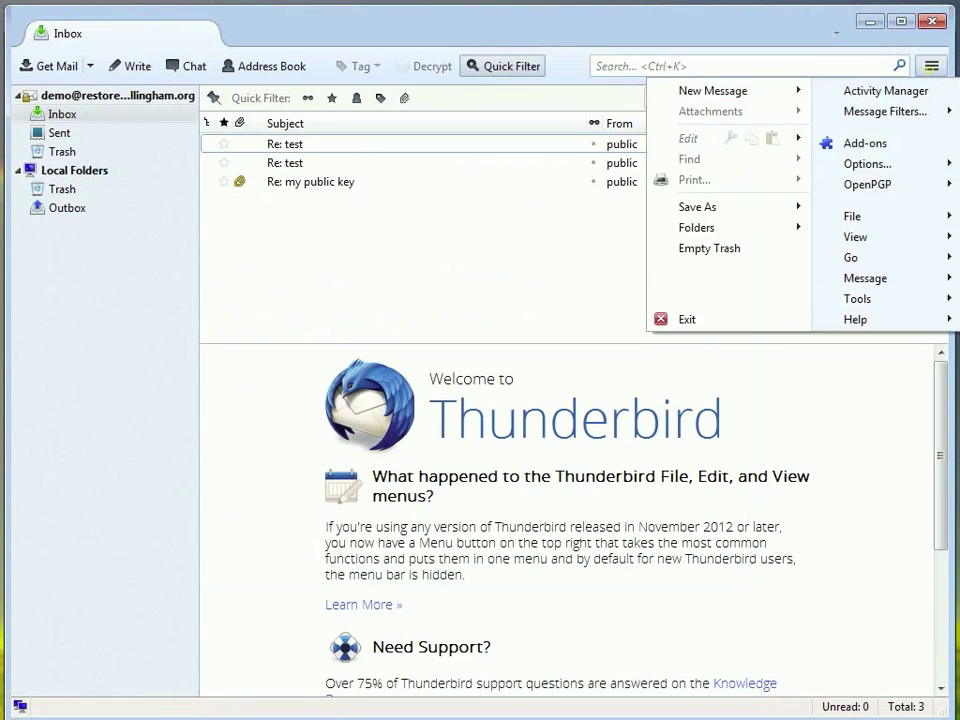
pyautogui.moveTo(866, 163)
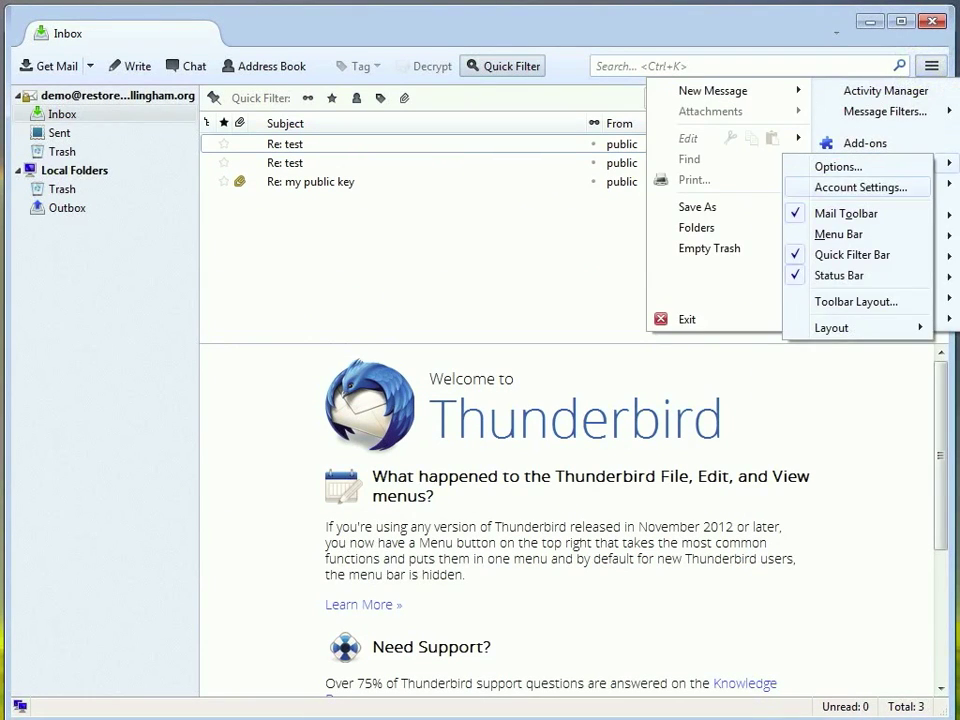
pyautogui.click(858, 187)
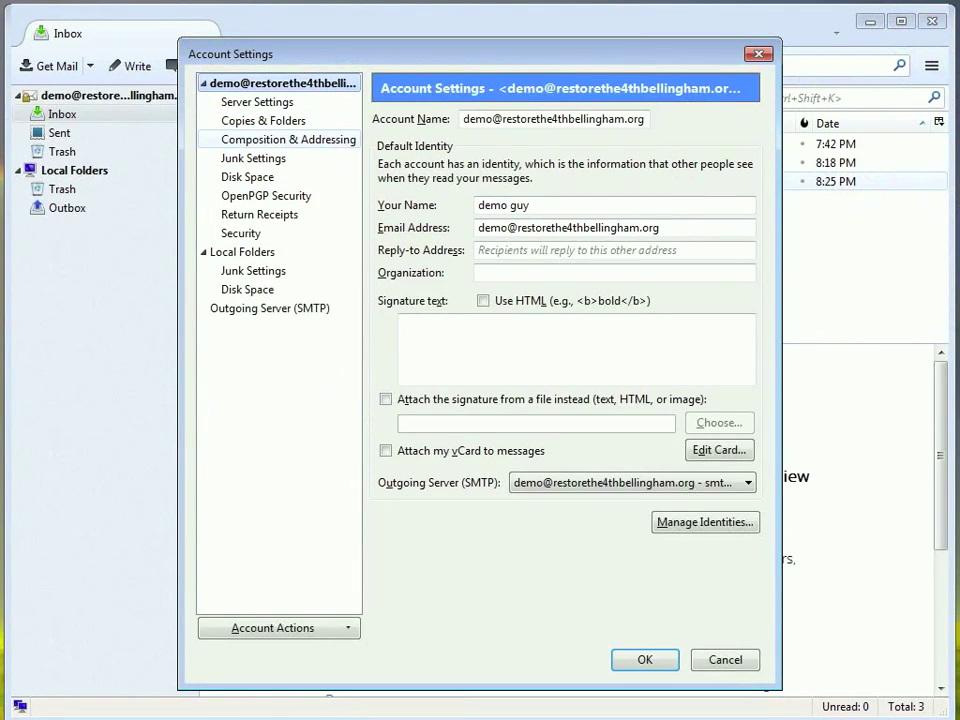
pyautogui.click(245, 140)
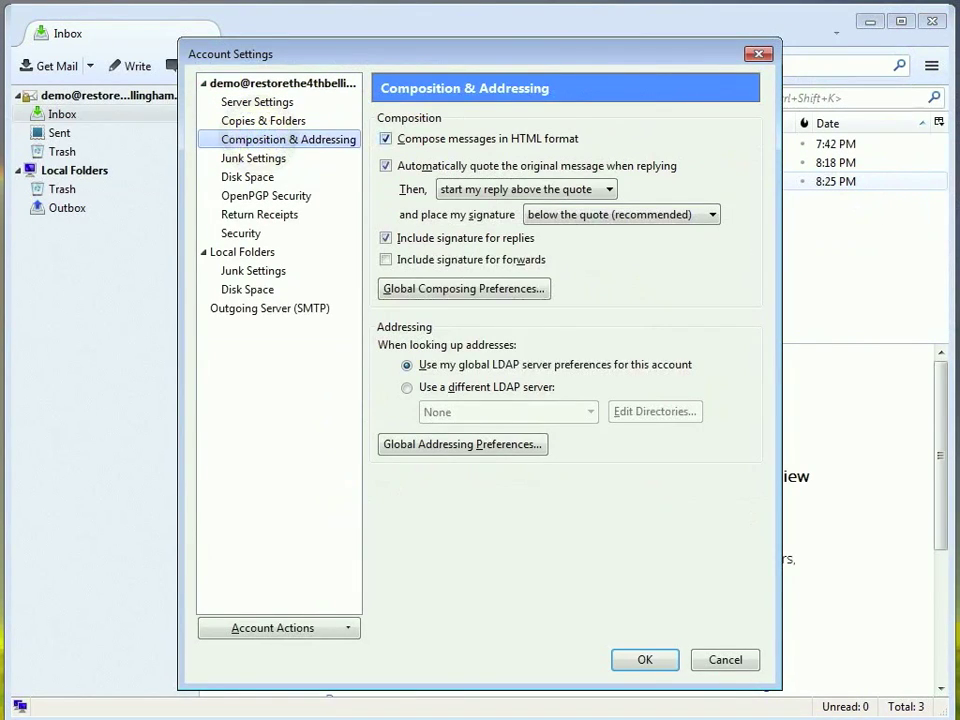
pyautogui.click(386, 139)
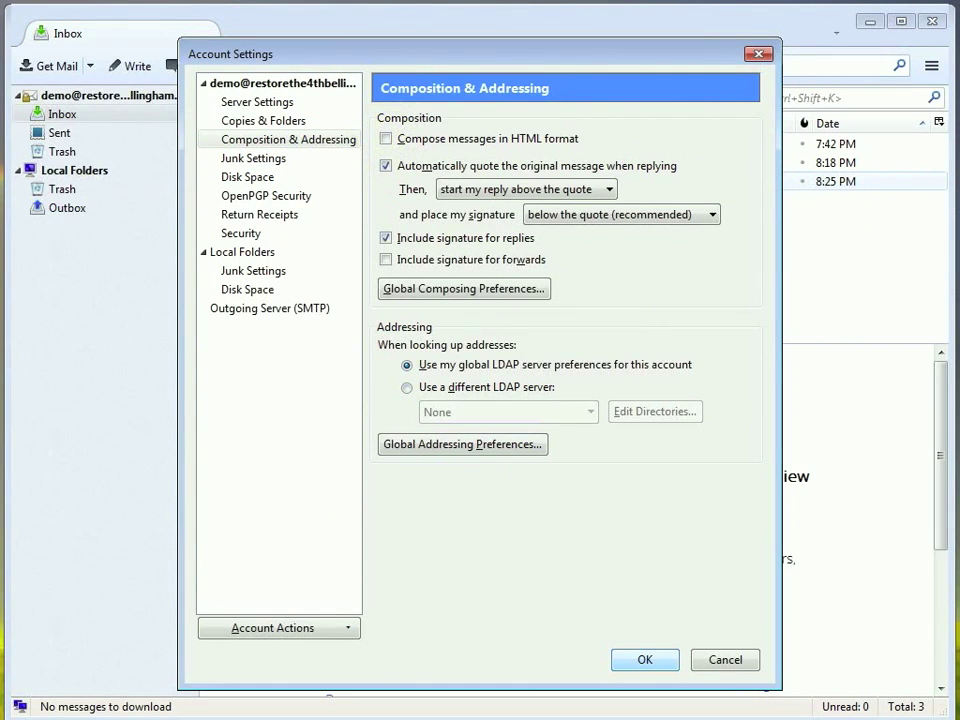
pyautogui.click(640, 659)
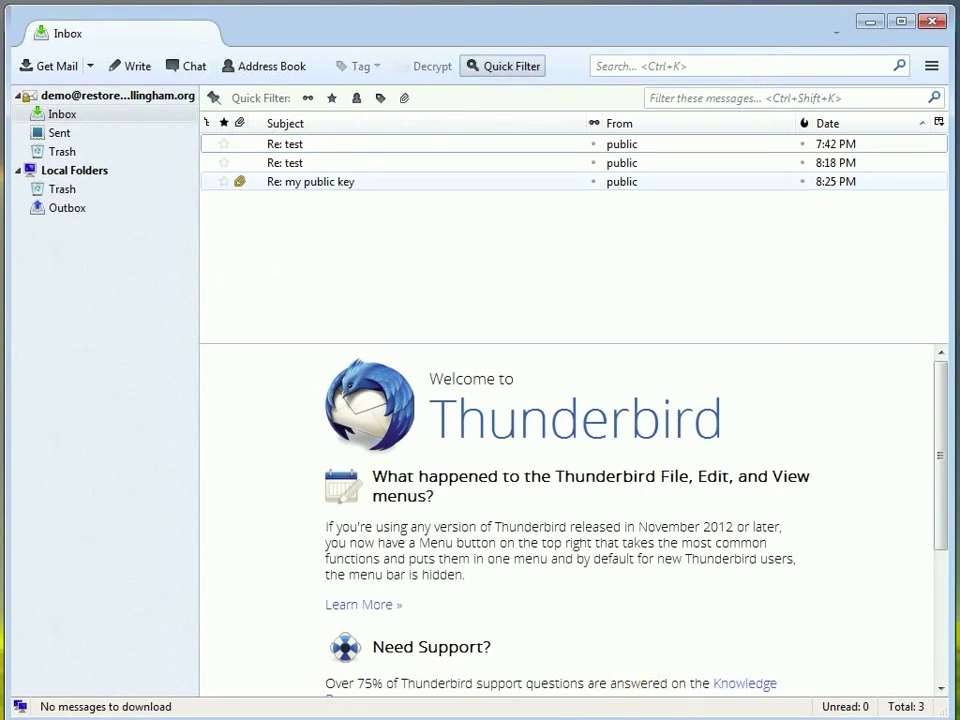
pyautogui.click(116, 63)
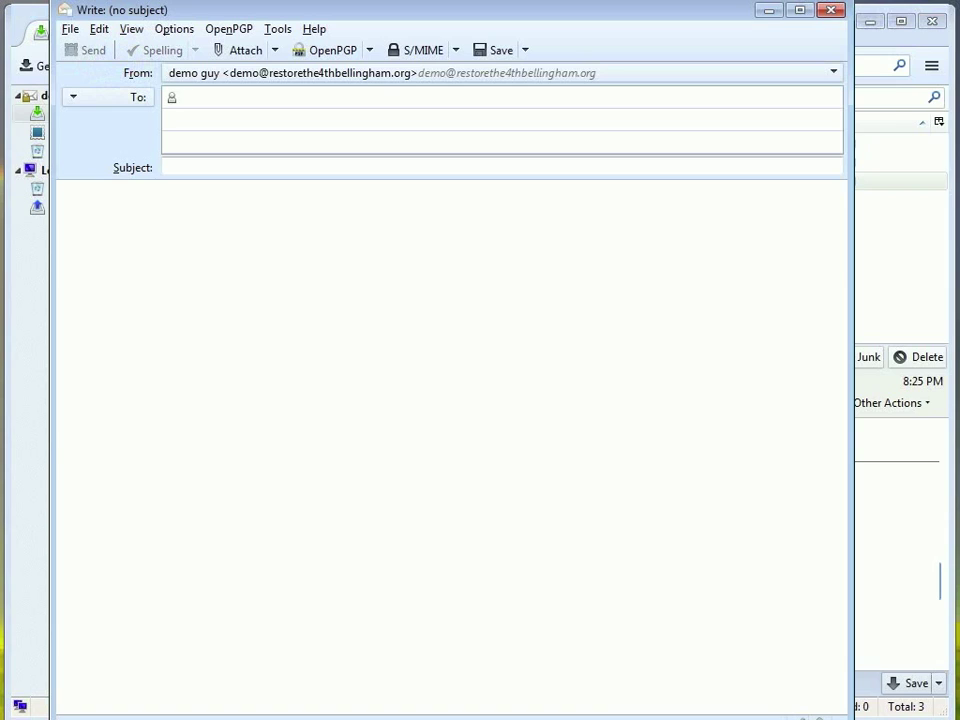
# Write 'Super Secret Plans' to the correspondent asking for a three pound sledge and hazelnut latte, with OpenPGP Sign and Encrypt enabled.
pyautogui.write('pu')
pyautogui.press('Tab')
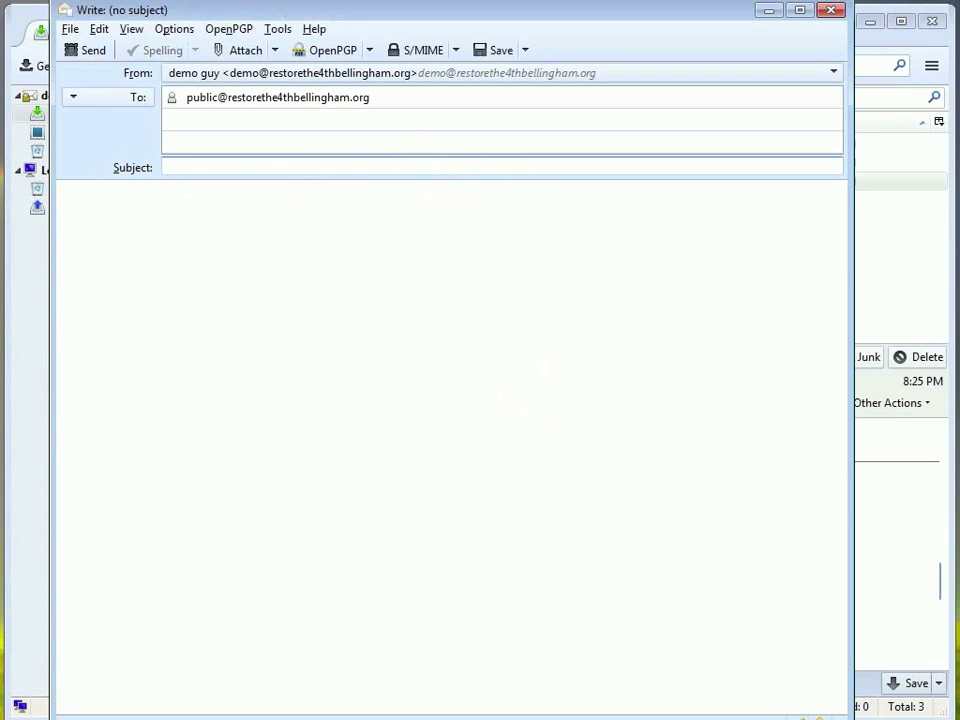
pyautogui.write('Super Se')
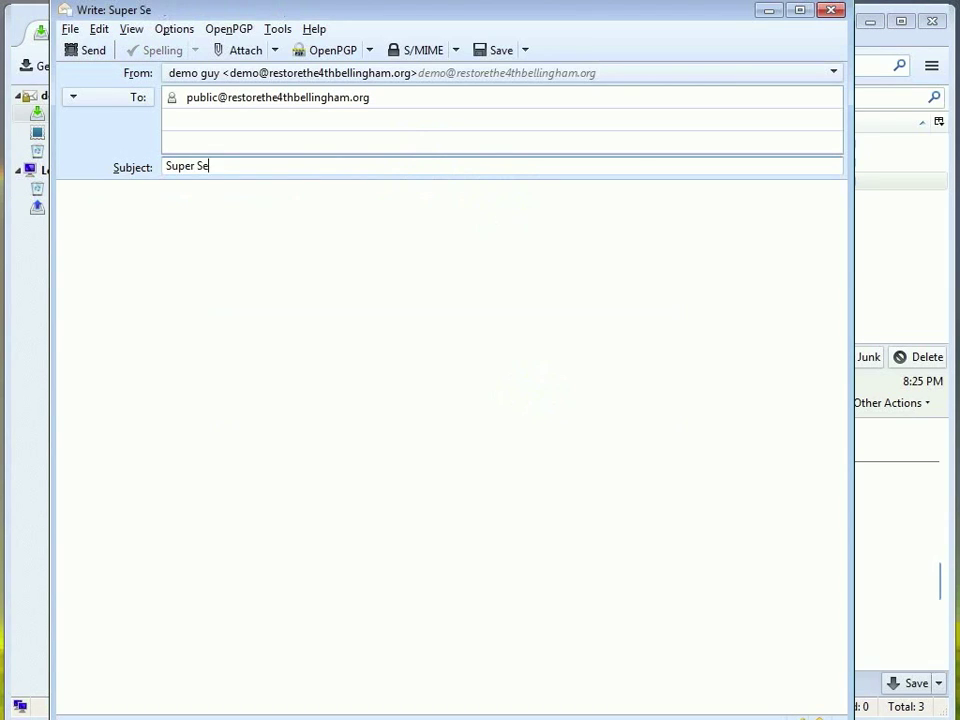
pyautogui.write('cret Plans')
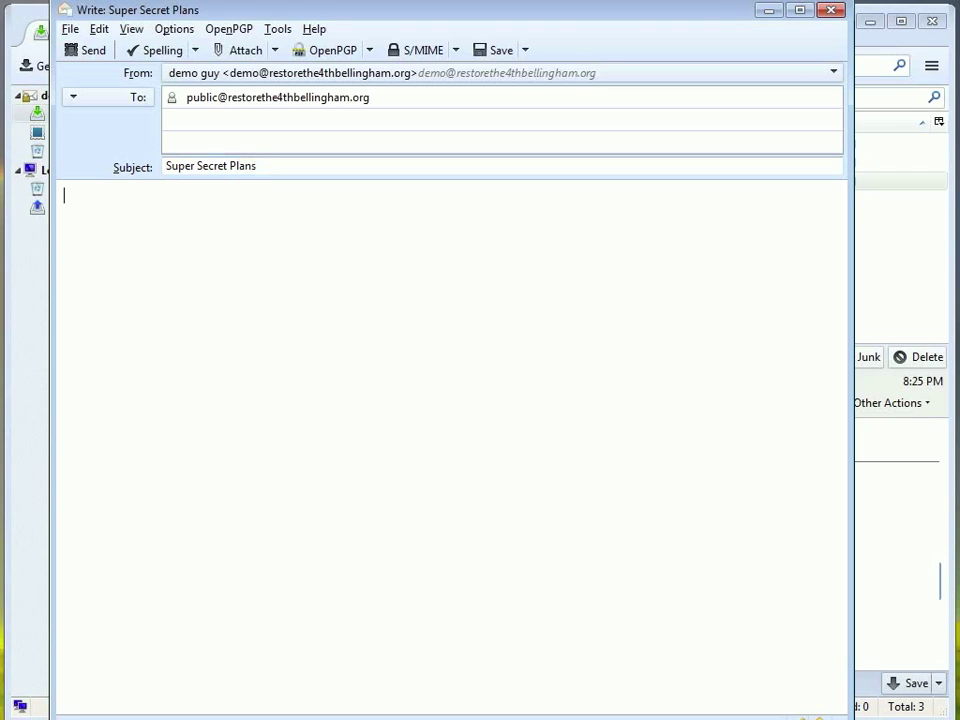
pyautogui.write('need a three pound sledge.  Oh')
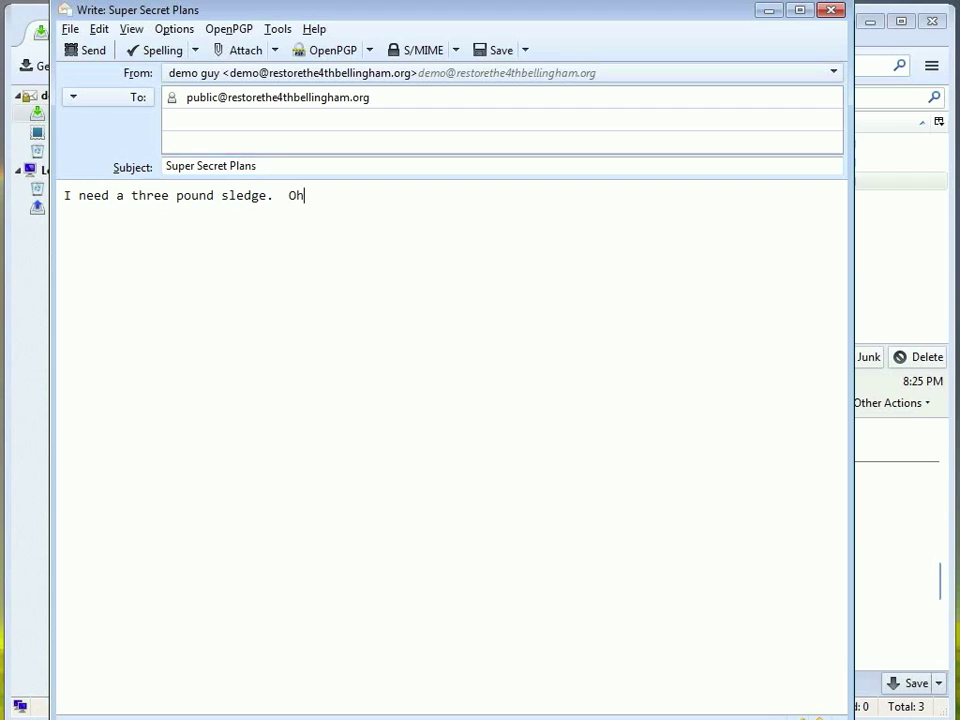
pyautogui.write(', and decaf double tall hazeln')
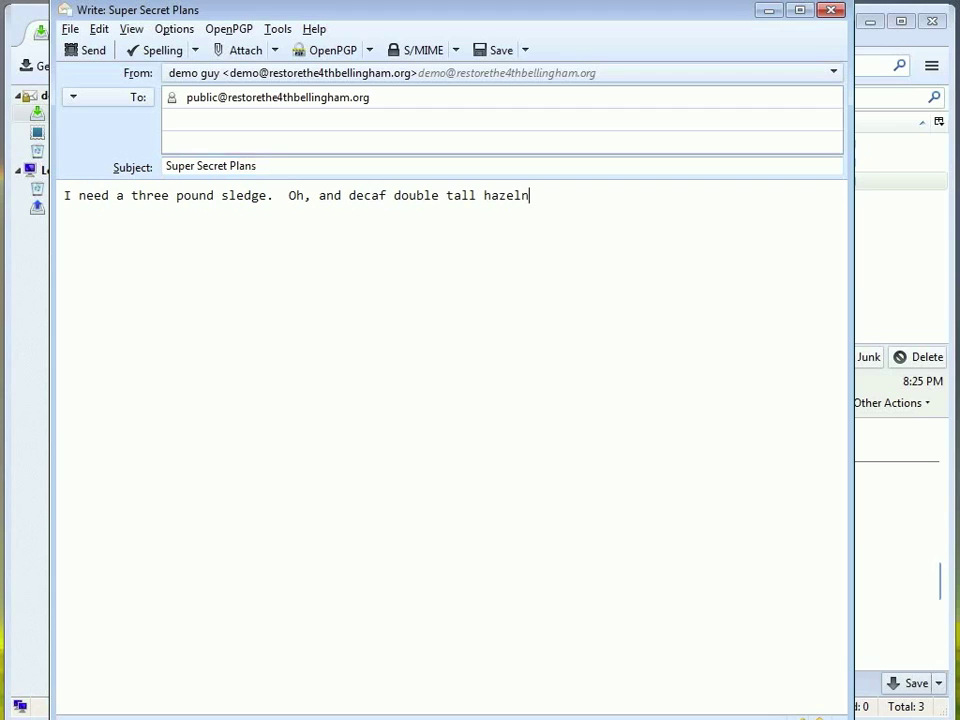
pyautogui.write('ut latte.')
pyautogui.click(333, 48)
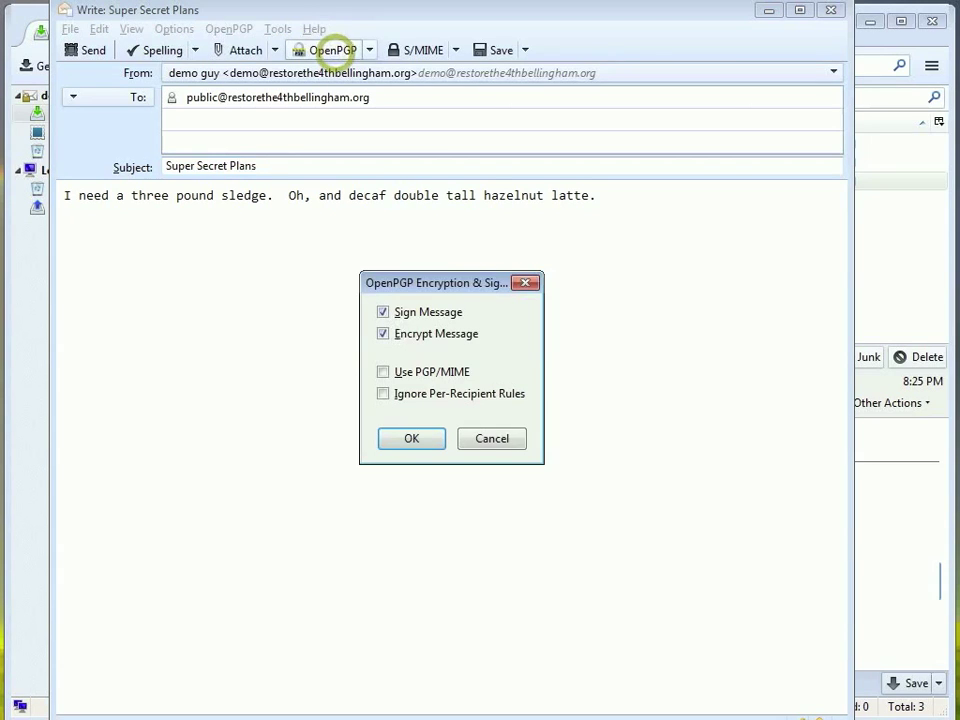
pyautogui.click(525, 283)
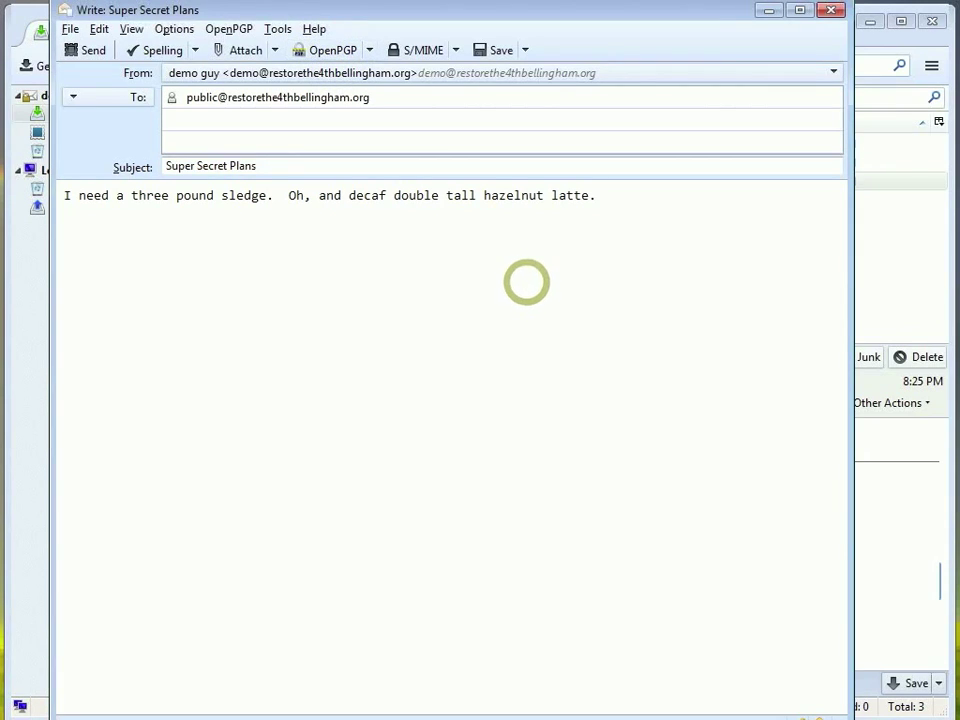
# Send the message, entering the key passphrase in Pinentry to sign and encrypt it.
pyautogui.click(88, 51)
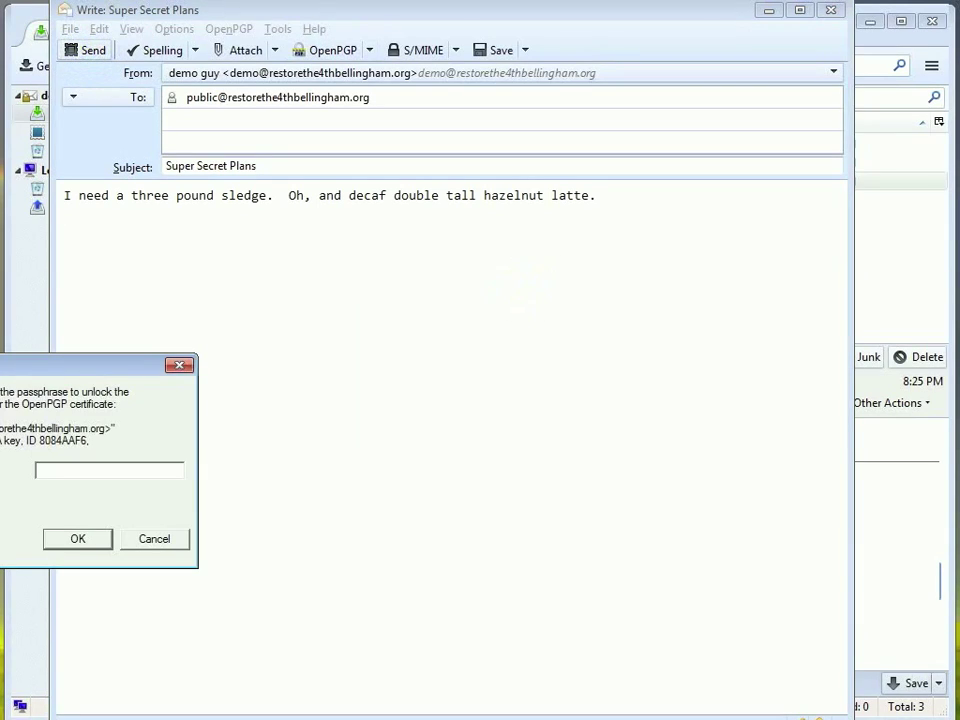
pyautogui.moveTo(54, 362); pyautogui.dragTo(246, 332)
pyautogui.click(245, 440)
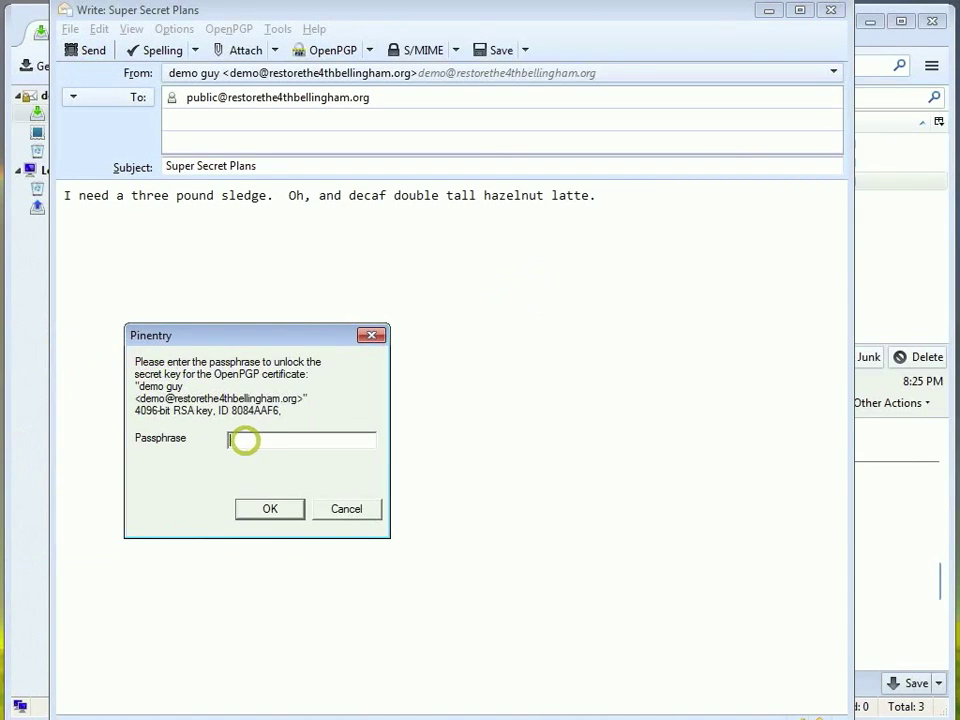
pyautogui.write('*******')
pyautogui.press('Return')
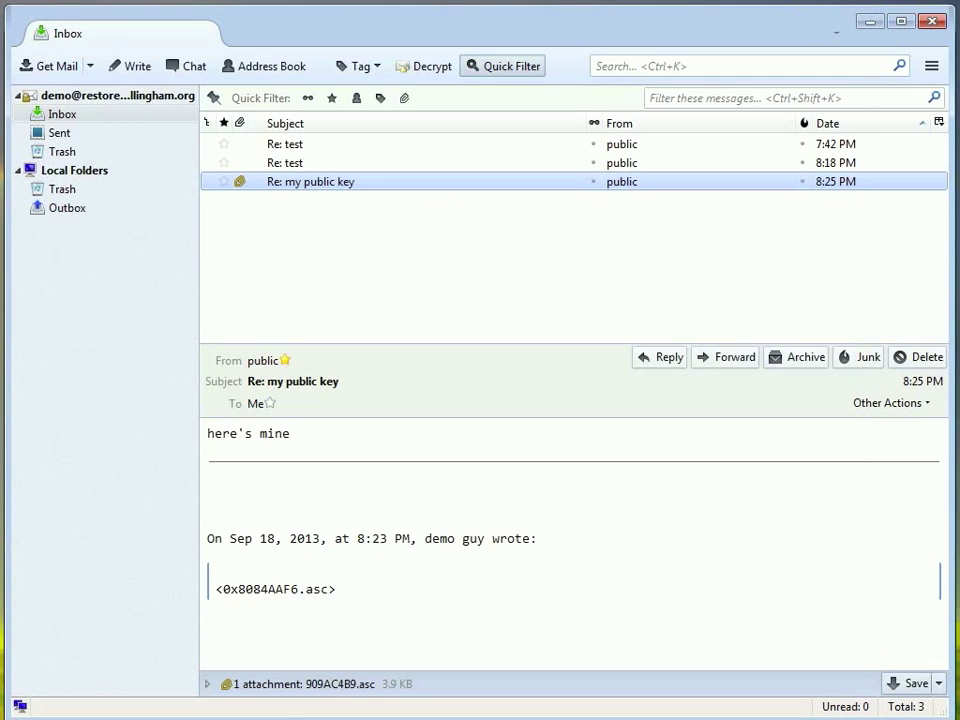
# Get new mail and decrypt 'Re: Super Secret Plans' with the key passphrase.
pyautogui.click(47, 65)
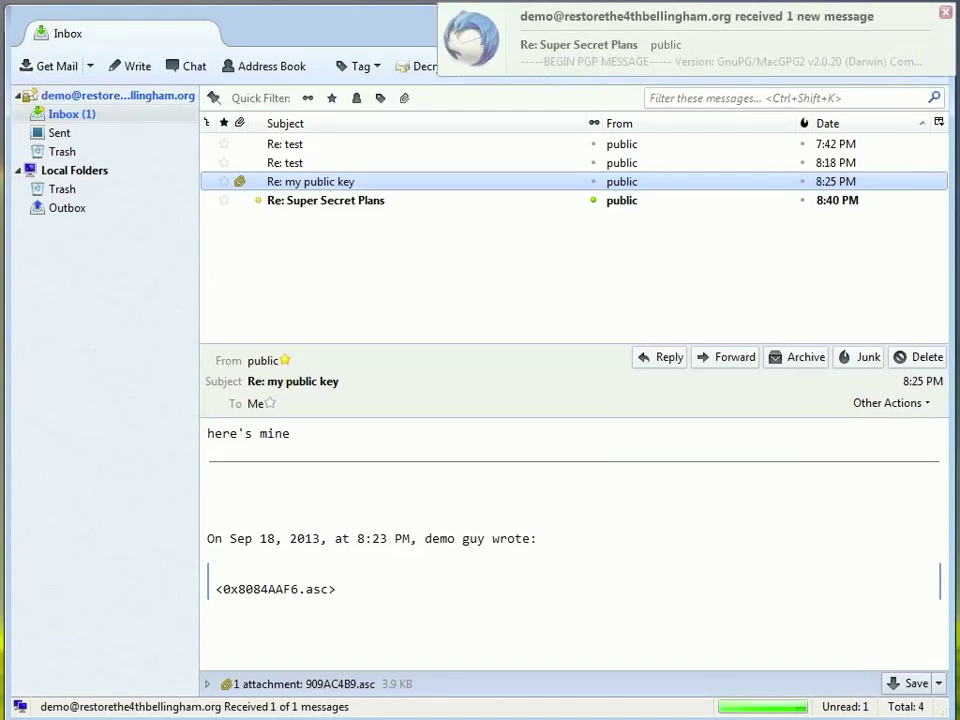
pyautogui.click(312, 201)
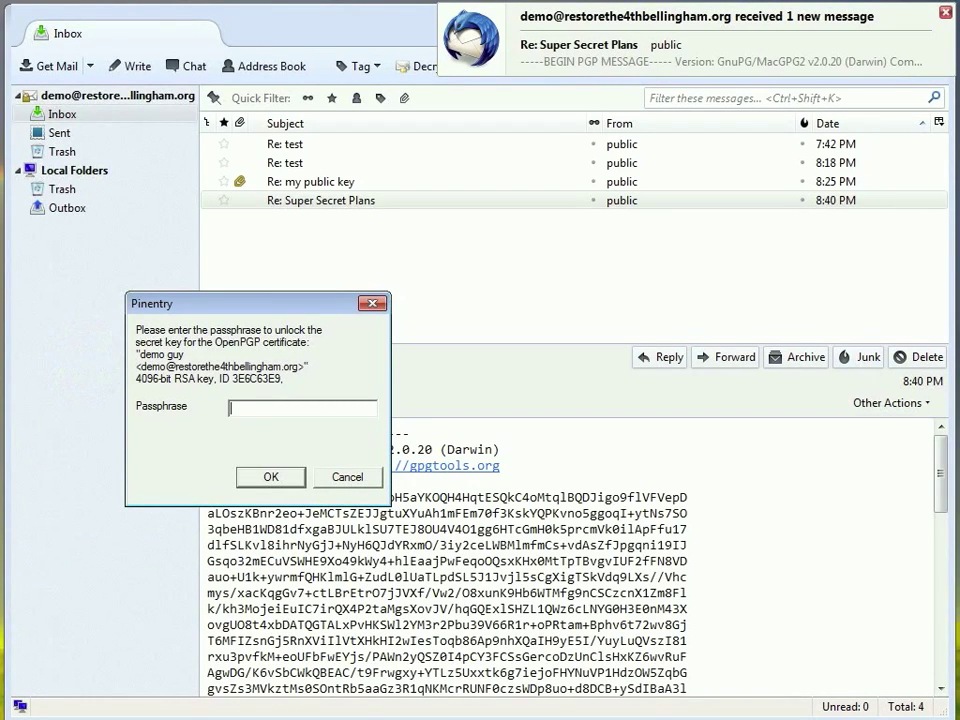
pyautogui.write('******')
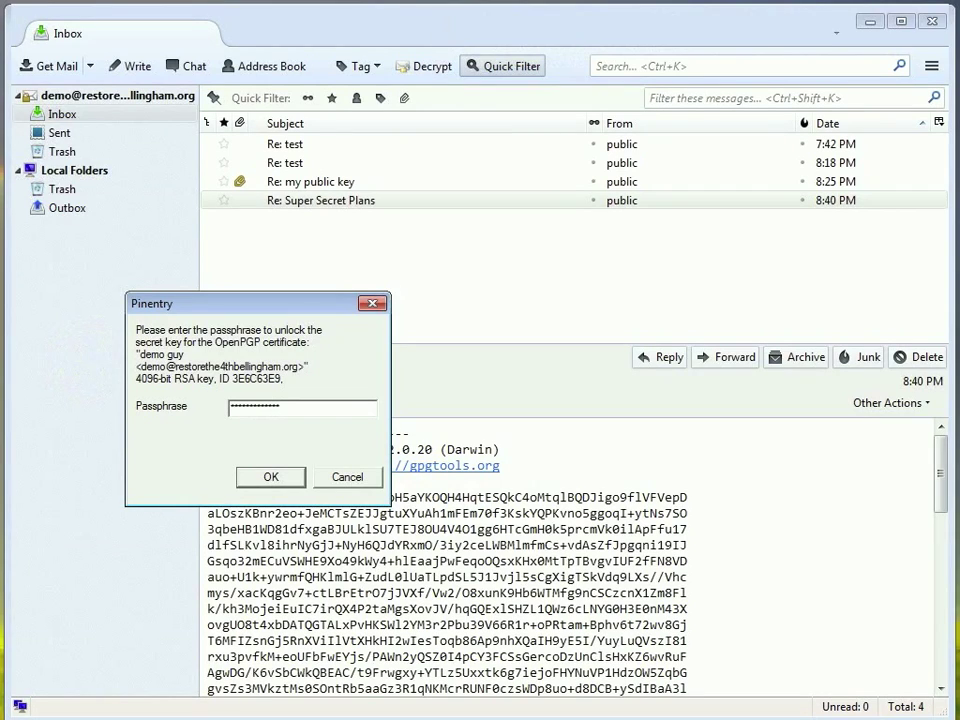
pyautogui.press('Return')
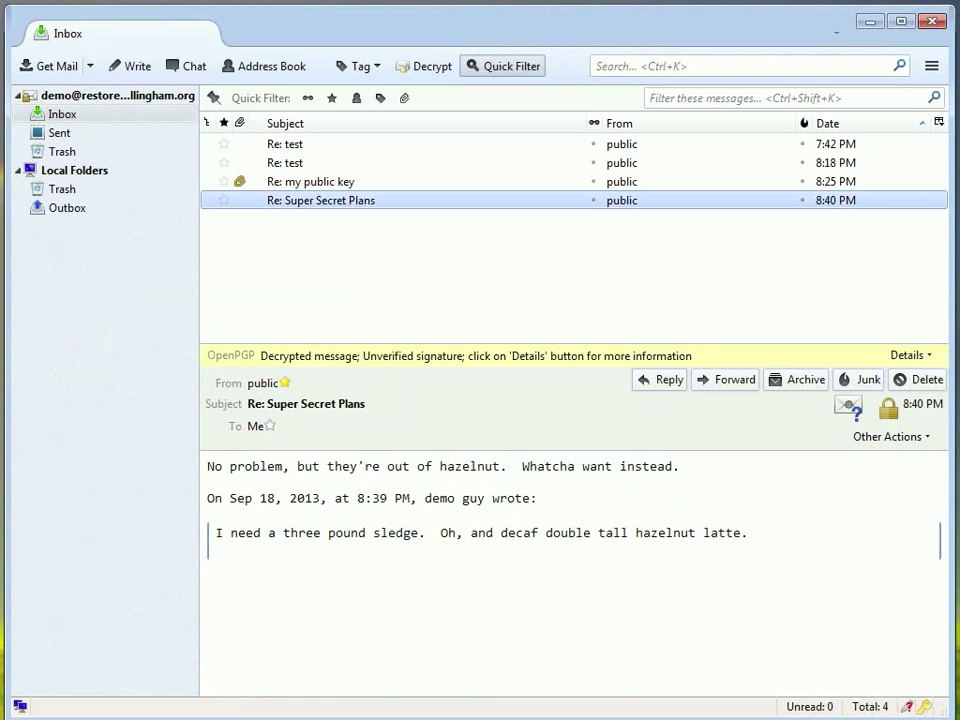
# Reply 'No Hazelnut!!!!!' and 'I can't go on ...' and send the encrypted answer.
pyautogui.click(658, 379)
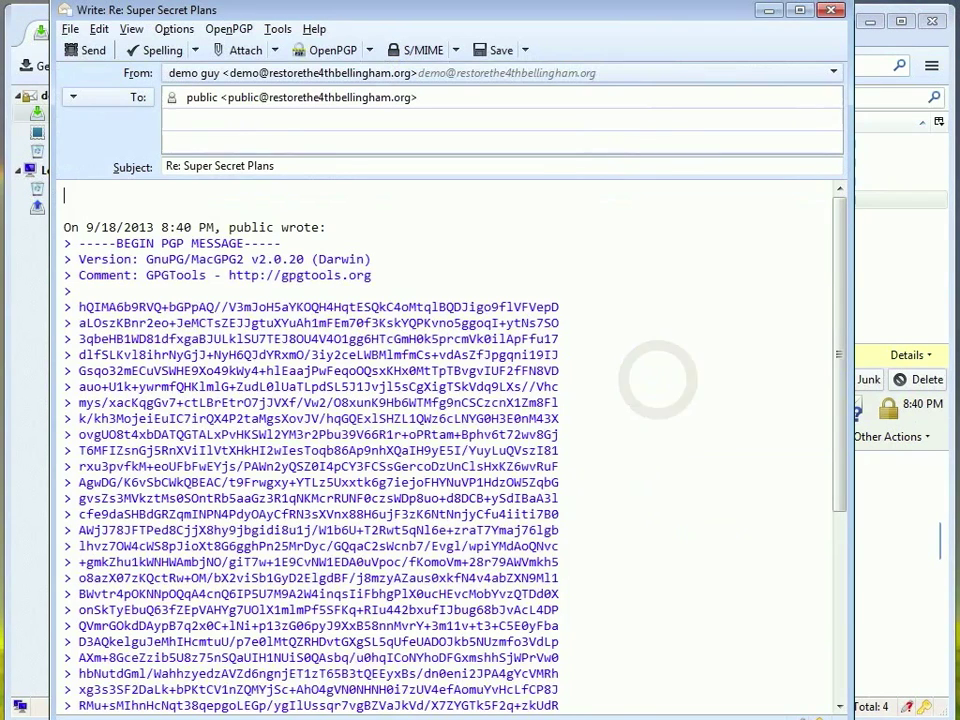
pyautogui.write('No Haze')
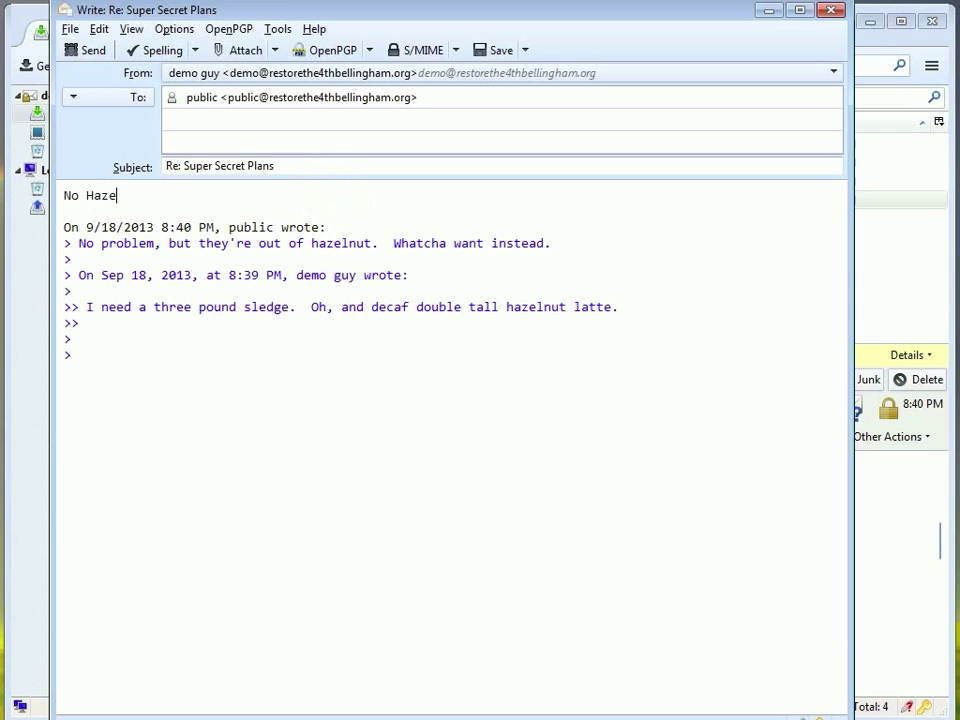
pyautogui.write('lnut!')
pyautogui.press('Return')
pyautogui.press('Return')
pyautogui.write("I can't go o")
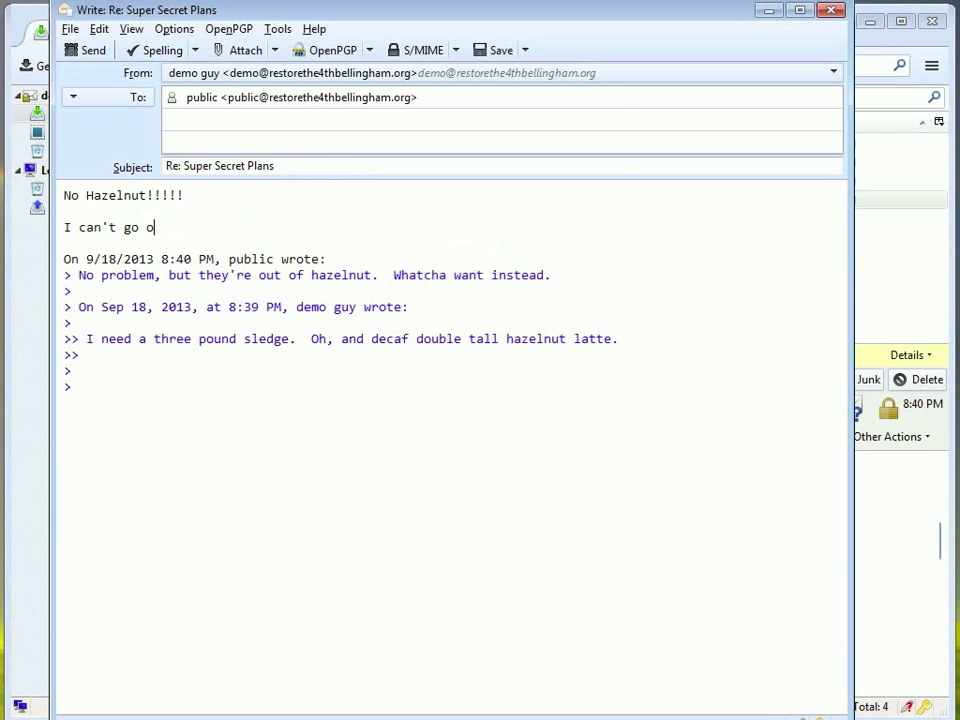
pyautogui.write('n ...')
pyautogui.click(86, 50)
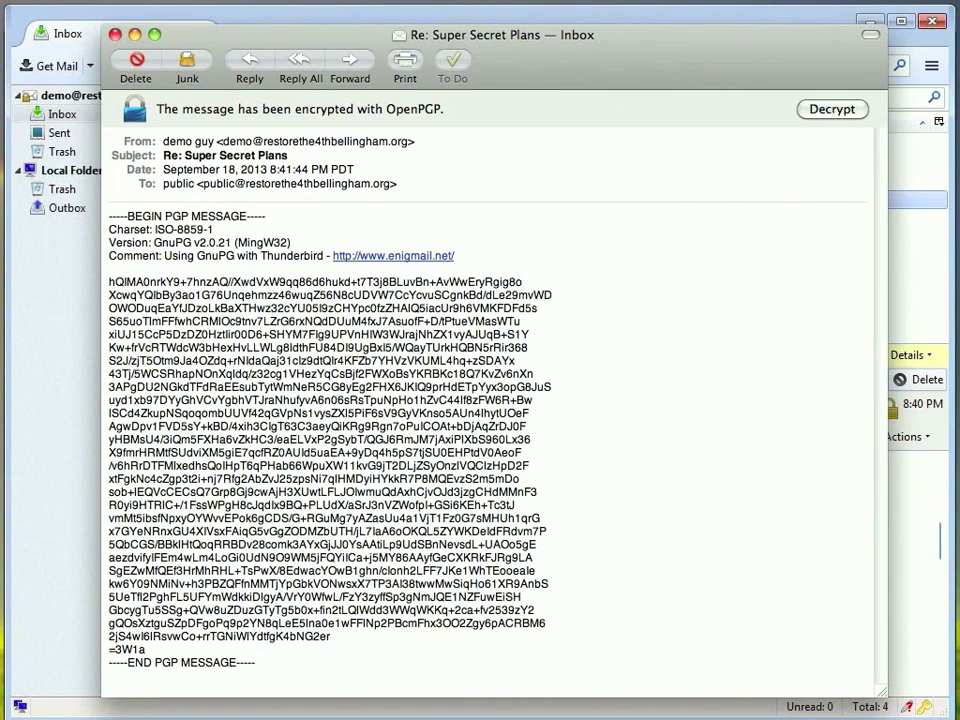
# Decrypt the 'No Hazelnut!!!!!' reply in Apple Mail and close its message window.
pyautogui.click(832, 109)
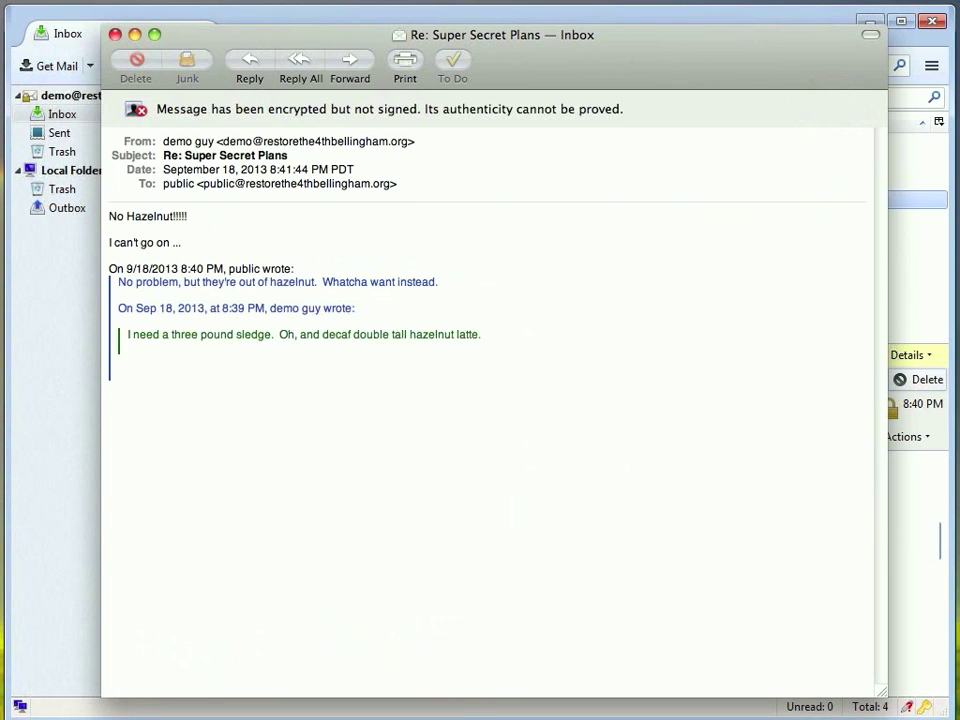
pyautogui.hotkey('ctrl', 'w')
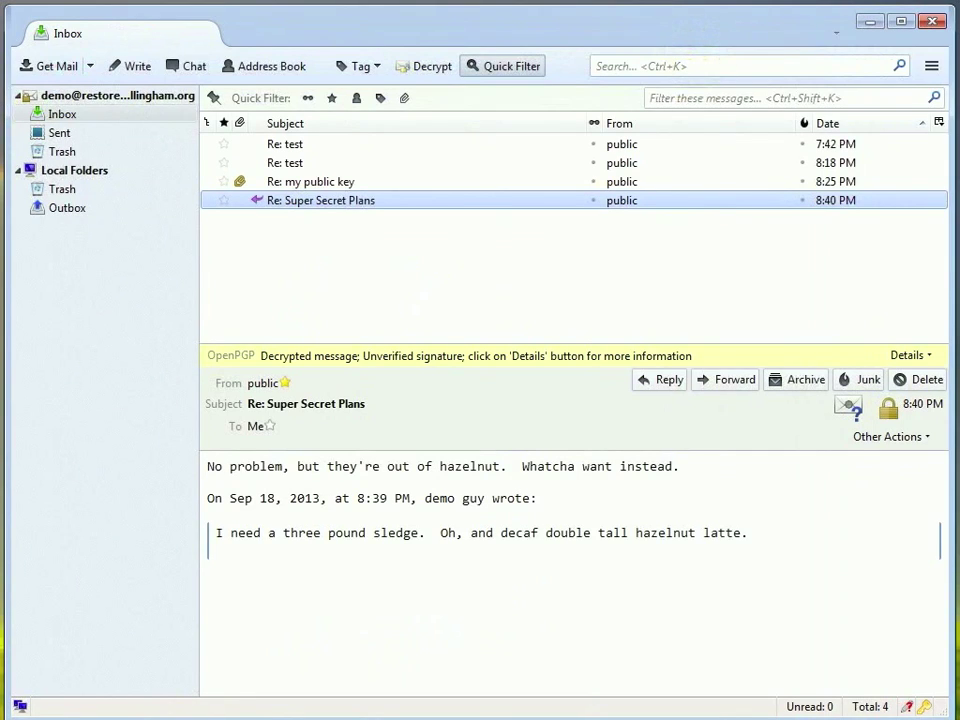
# Show the OpenPGP Preferences with expert settings, revealing the 5-minute passphrase idle timeout.
pyautogui.click(931, 66)
pyautogui.moveTo(874, 182)
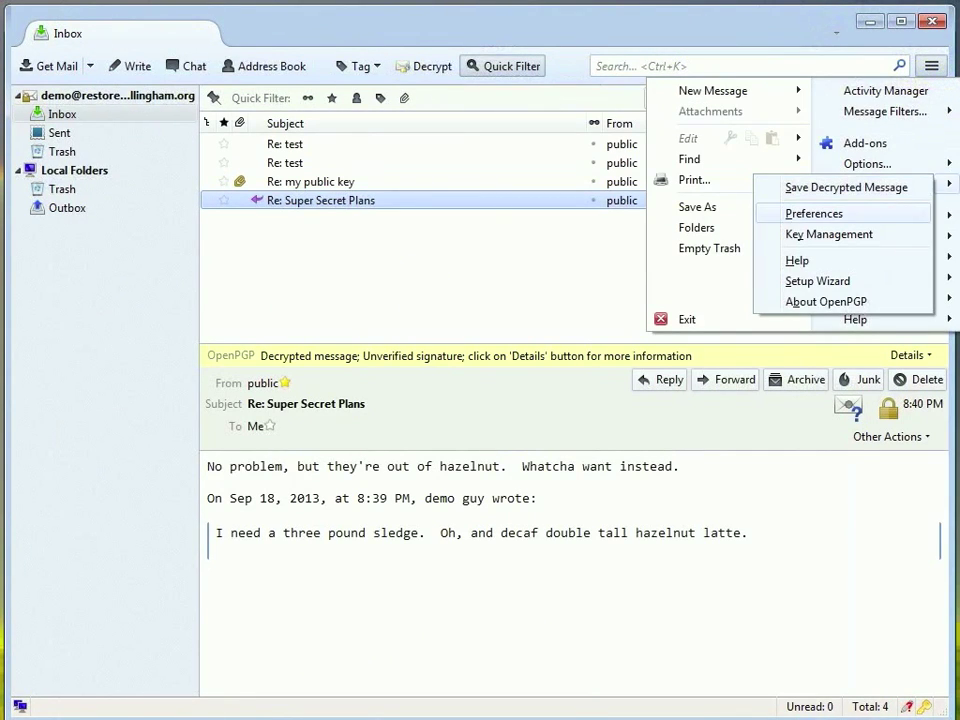
pyautogui.click(814, 213)
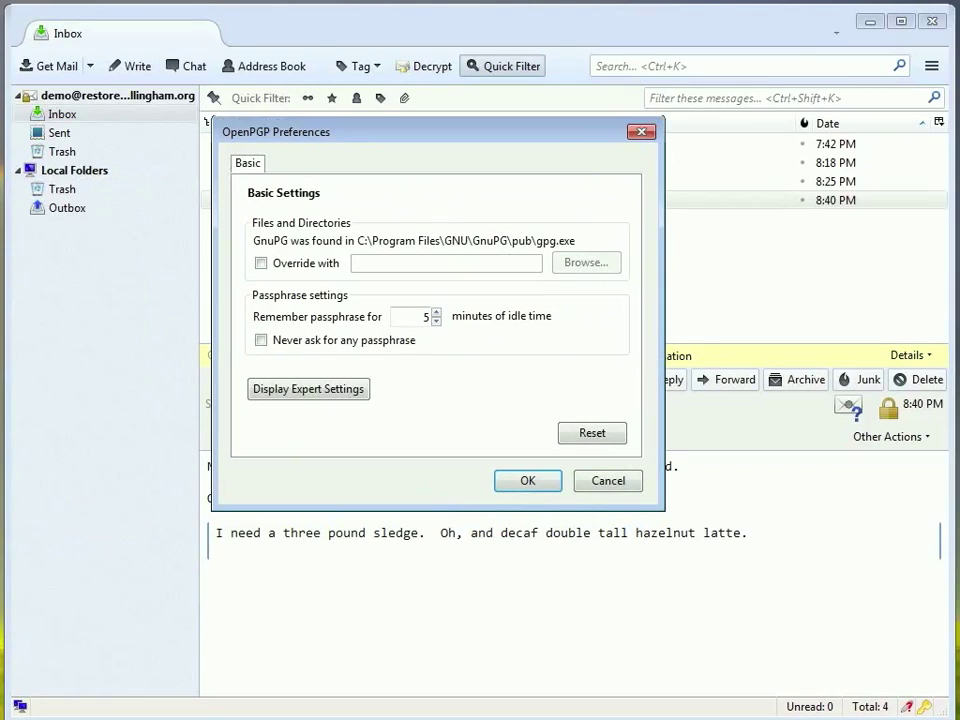
pyautogui.click(308, 390)
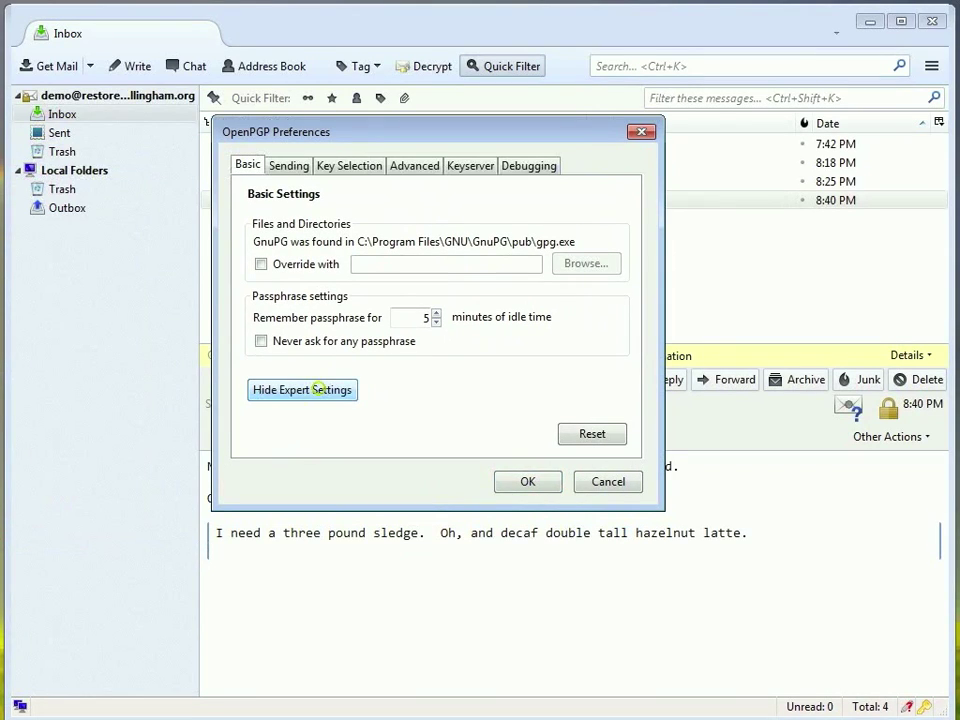